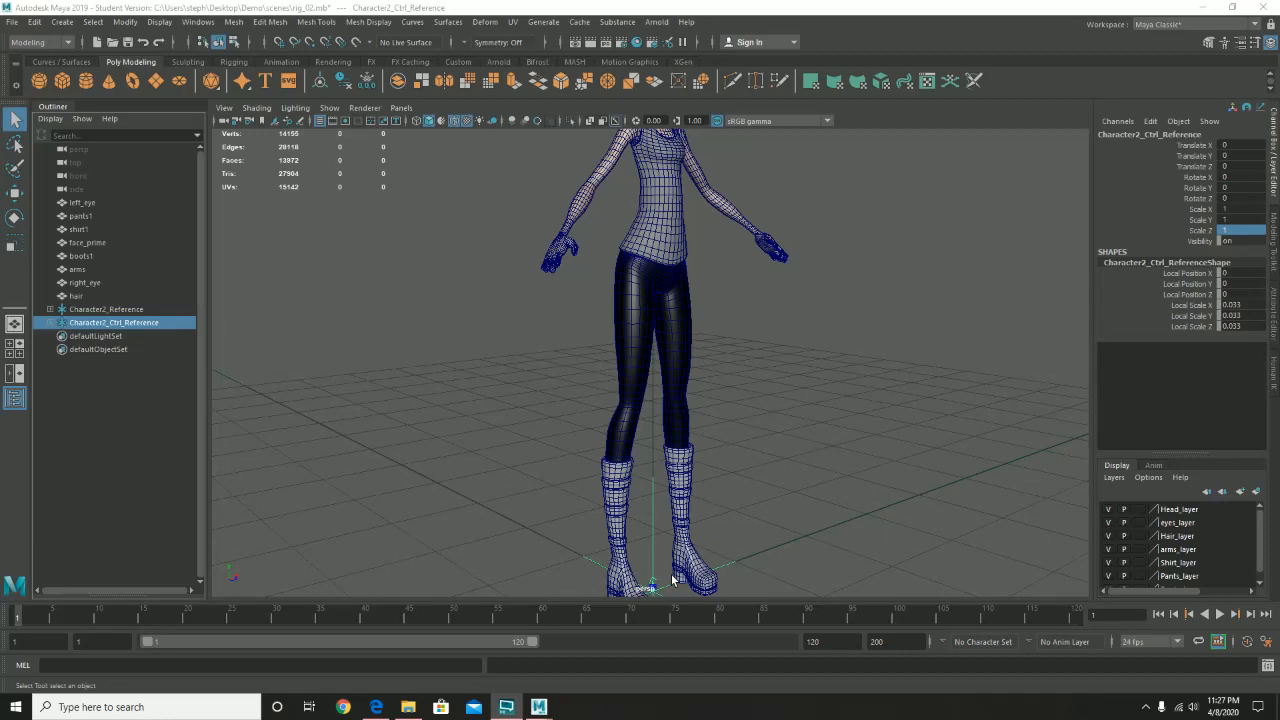
Set Scale X, Y and Z of Character2_Ctrl_Reference to 30.5, matching the scale of Character2_Reference.
left_click(133, 311)
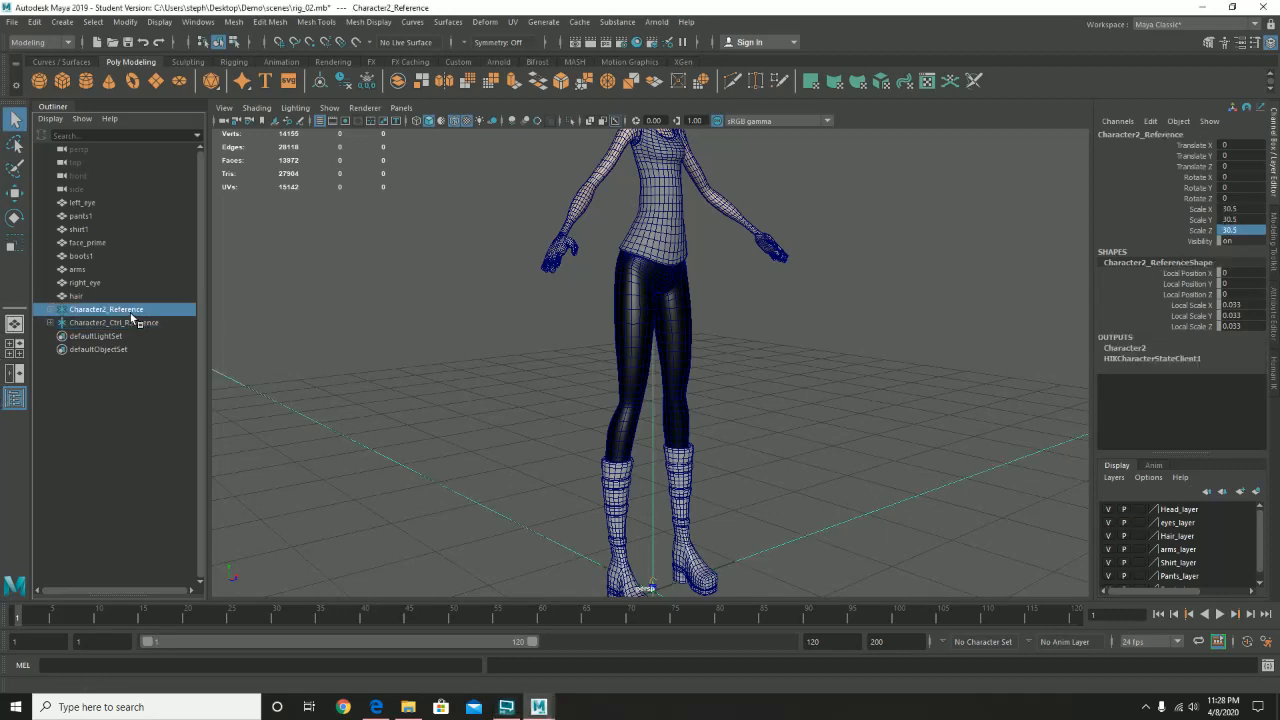
left_click(1244, 230)
left_click(1240, 209)
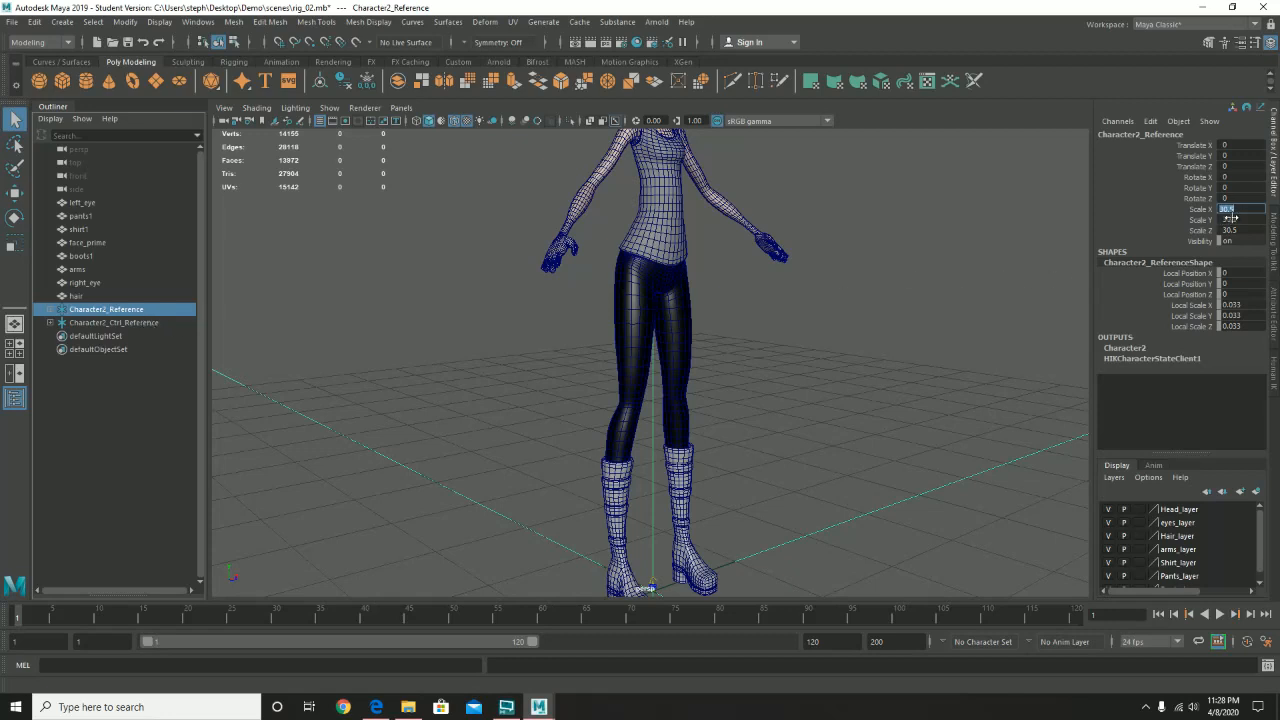
left_click(124, 323)
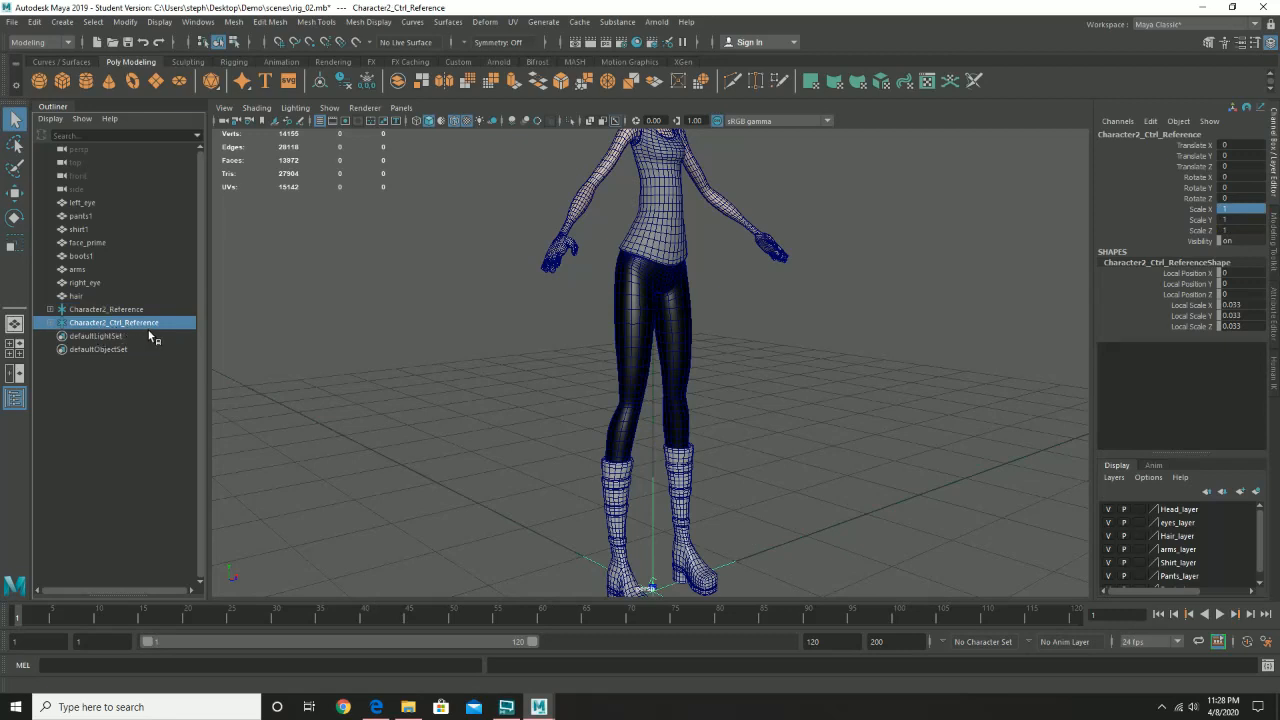
double_click(1235, 210)
type("30.5")
key("Return")
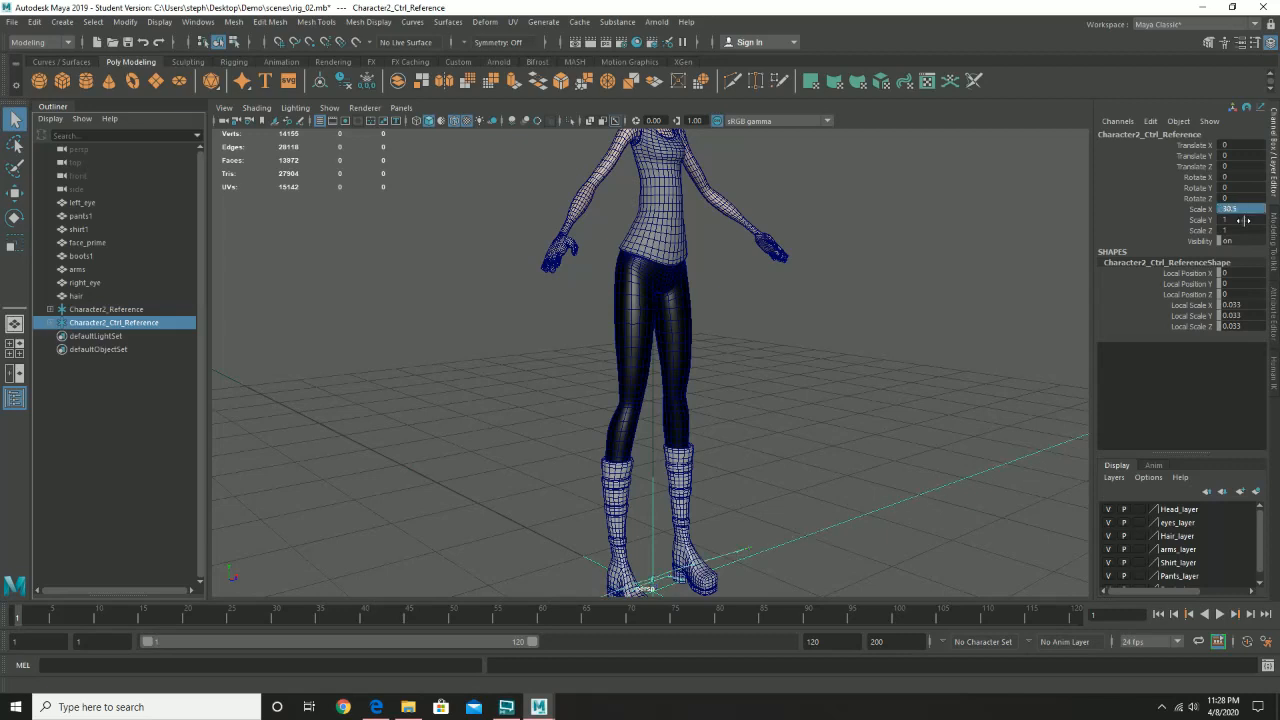
double_click(1240, 219)
type("30.5")
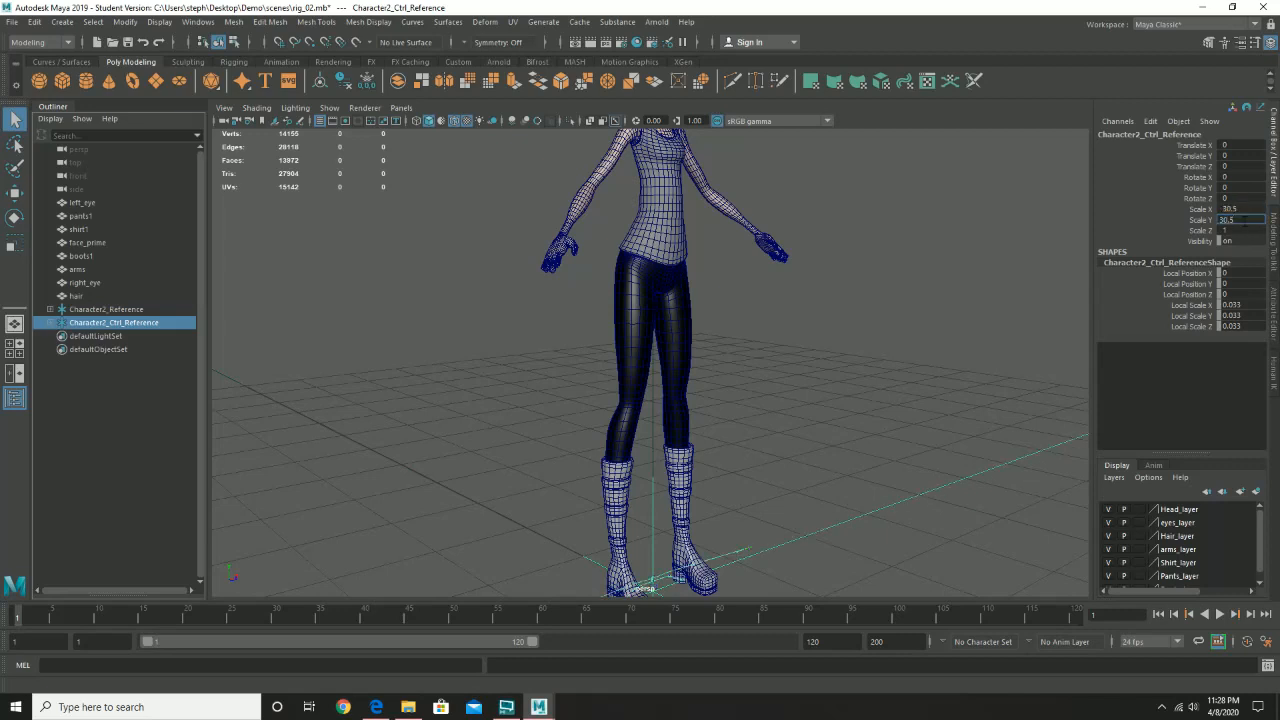
key("Return")
double_click(1240, 229)
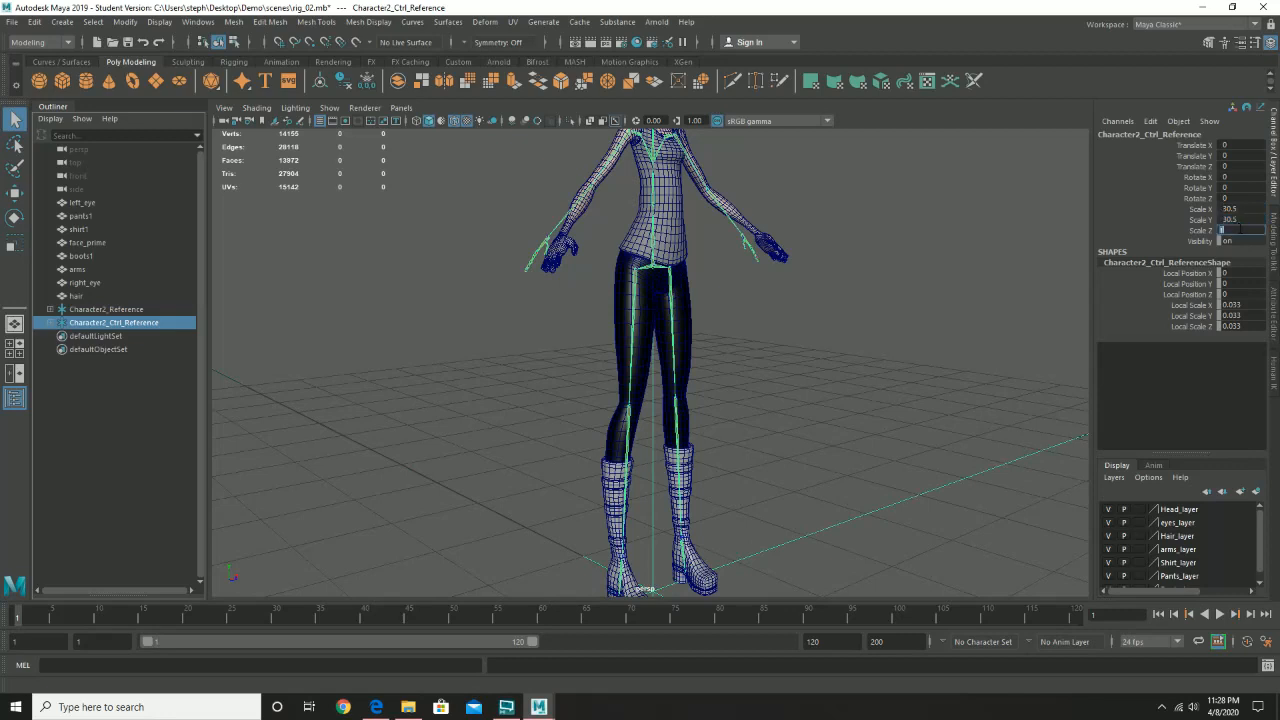
type("30.5")
key("Return")
Examine how the control rig fits the character's arms, torso, legs and boots from several angles.
left_click_drag(508, 226, 578, 227, "alt")
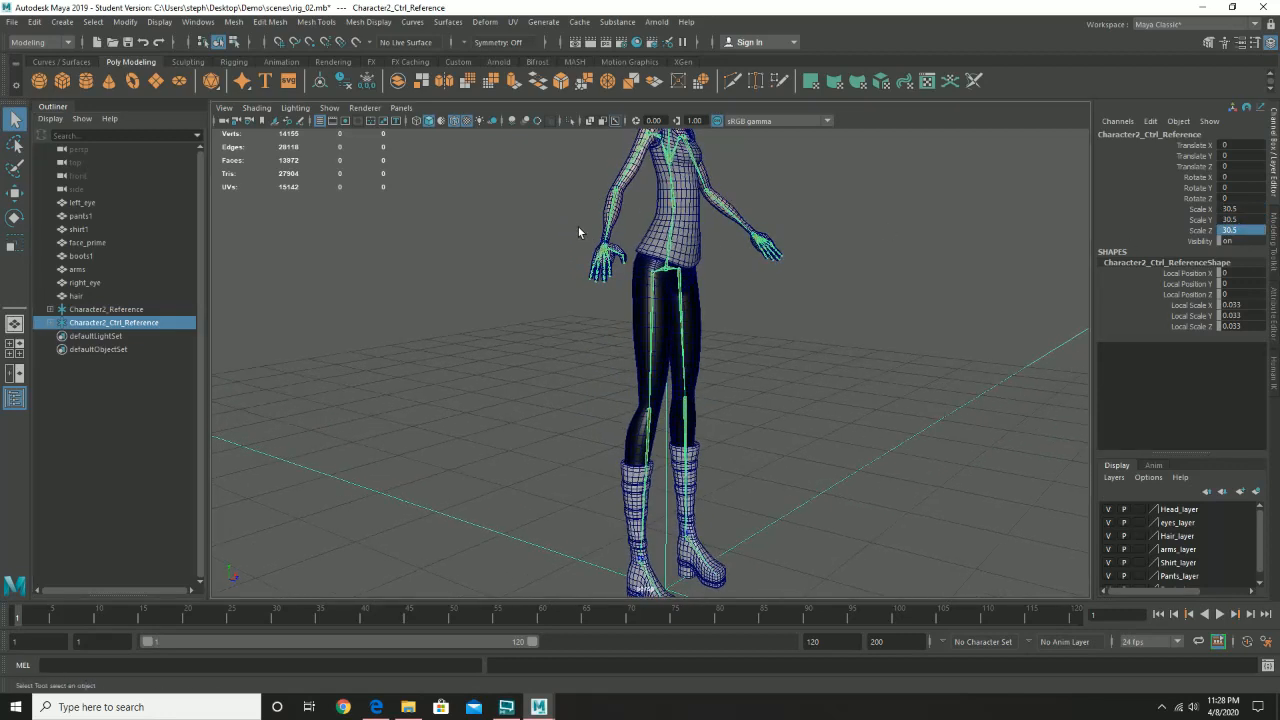
scroll(727, 327, "up", 5)
middle_click_drag(683, 356, 689, 465, "alt")
right_click_drag(689, 465, 752, 464, "alt")
left_click_drag(752, 464, 560, 398, "alt")
left_click_drag(642, 418, 564, 423, "alt")
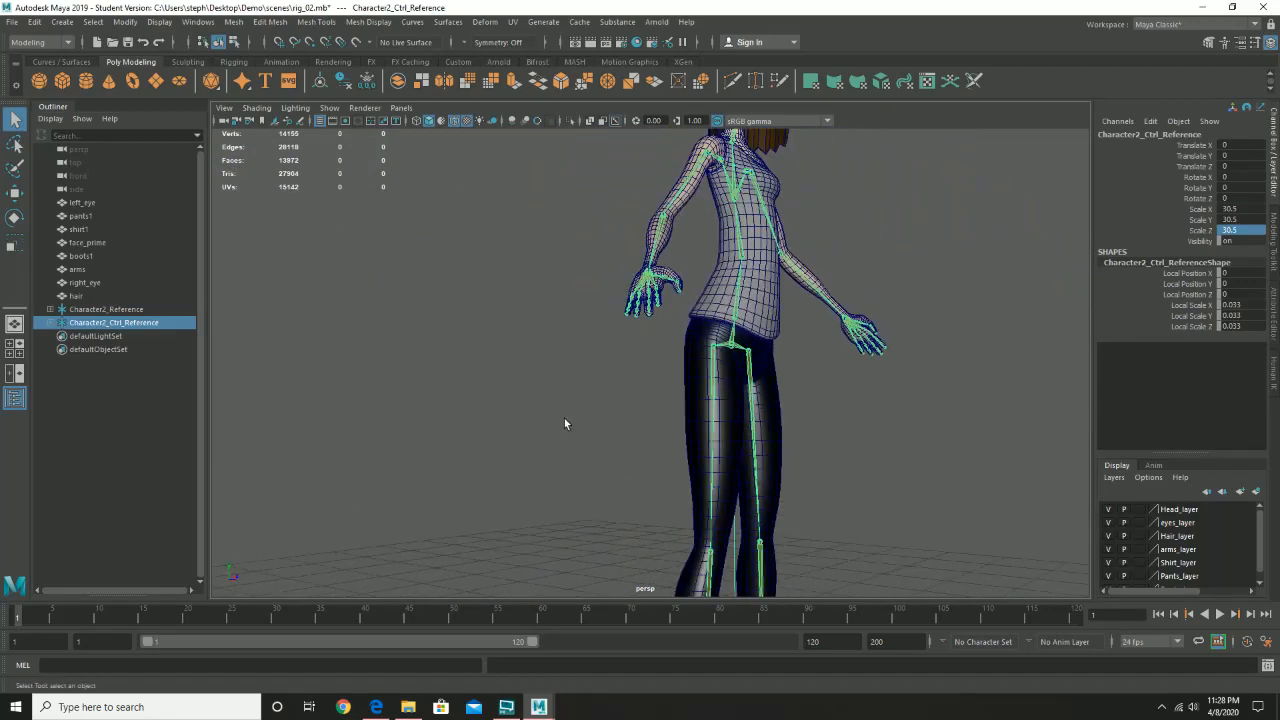
middle_click_drag(687, 451, 650, 156, "alt")
left_click_drag(735, 514, 752, 524, "alt")
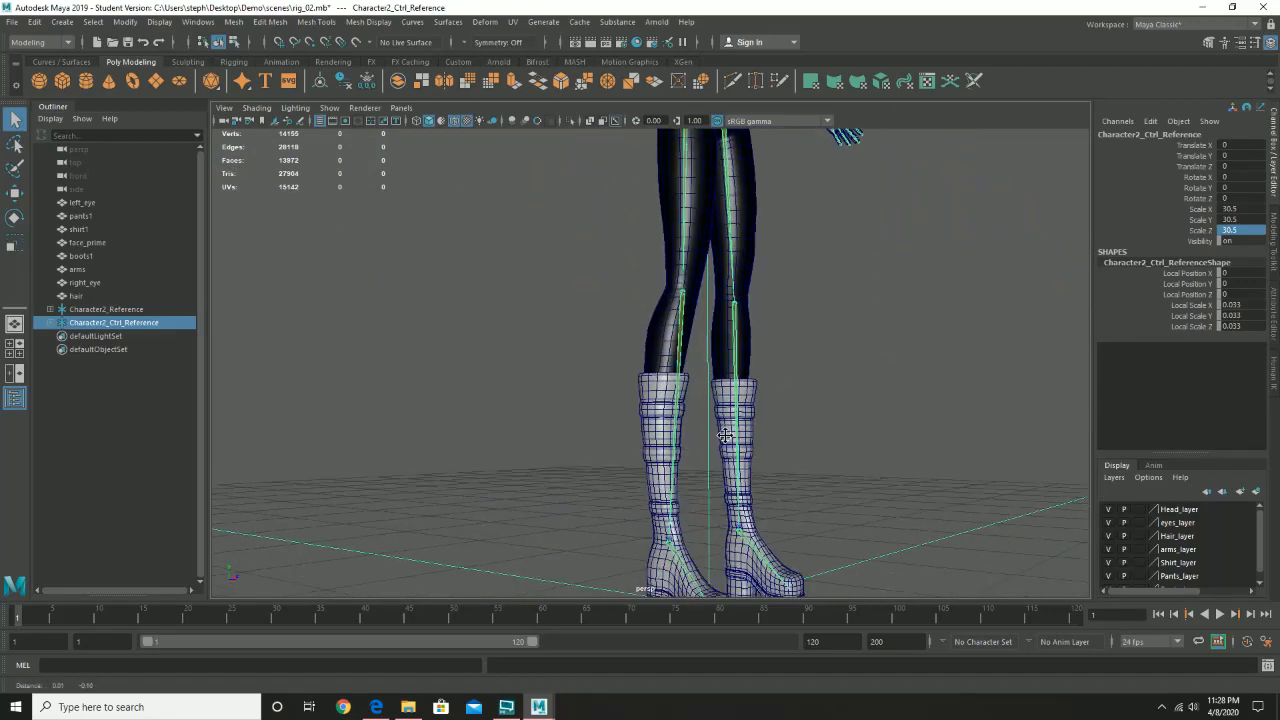
middle_click_drag(700, 540, 645, 343, "alt")
left_click_drag(647, 347, 567, 391, "alt")
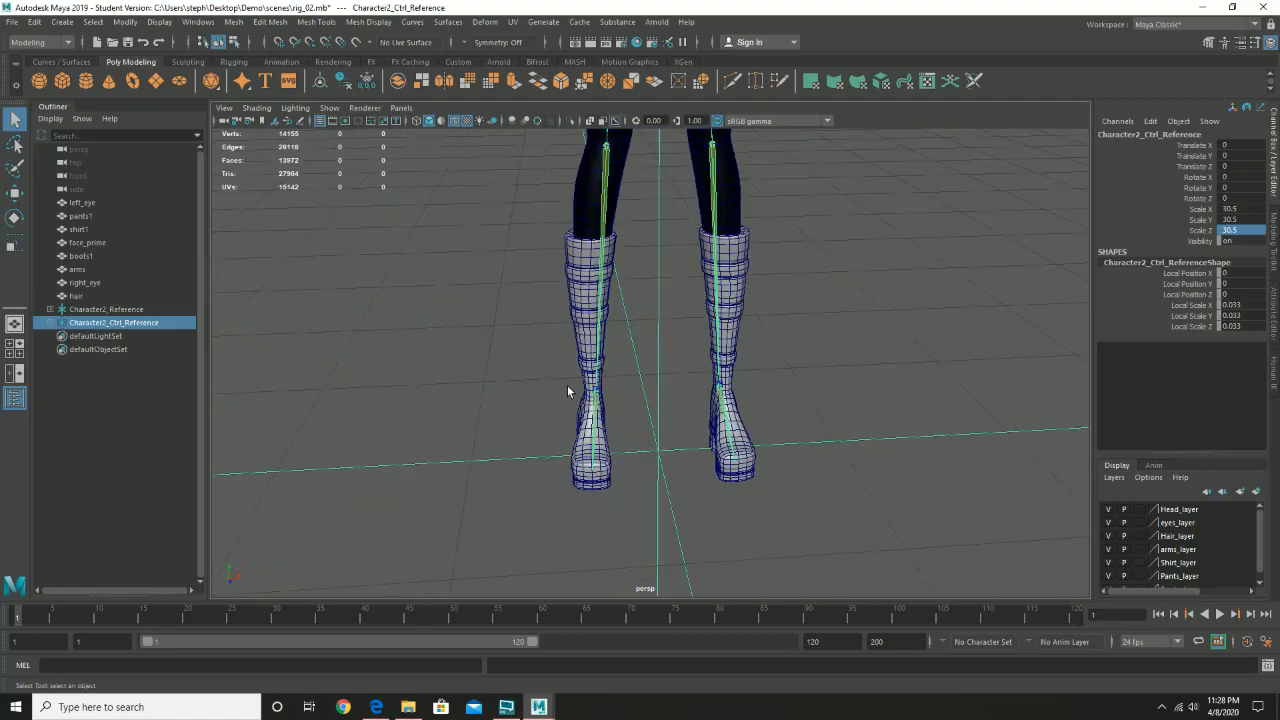
middle_click_drag(698, 305, 723, 591, "alt")
middle_click_drag(726, 190, 697, 426, "alt")
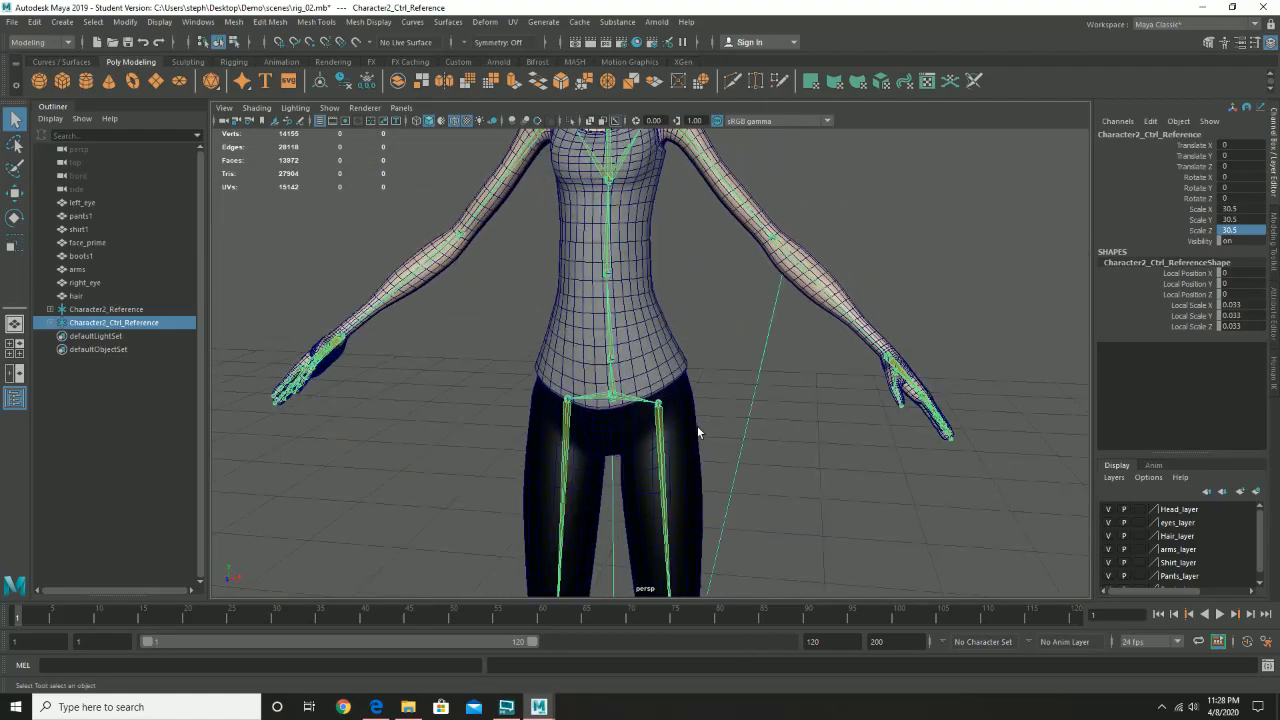
Compare the scale values of Character2_Reference and Character2_Ctrl_Reference.
left_click(106, 309)
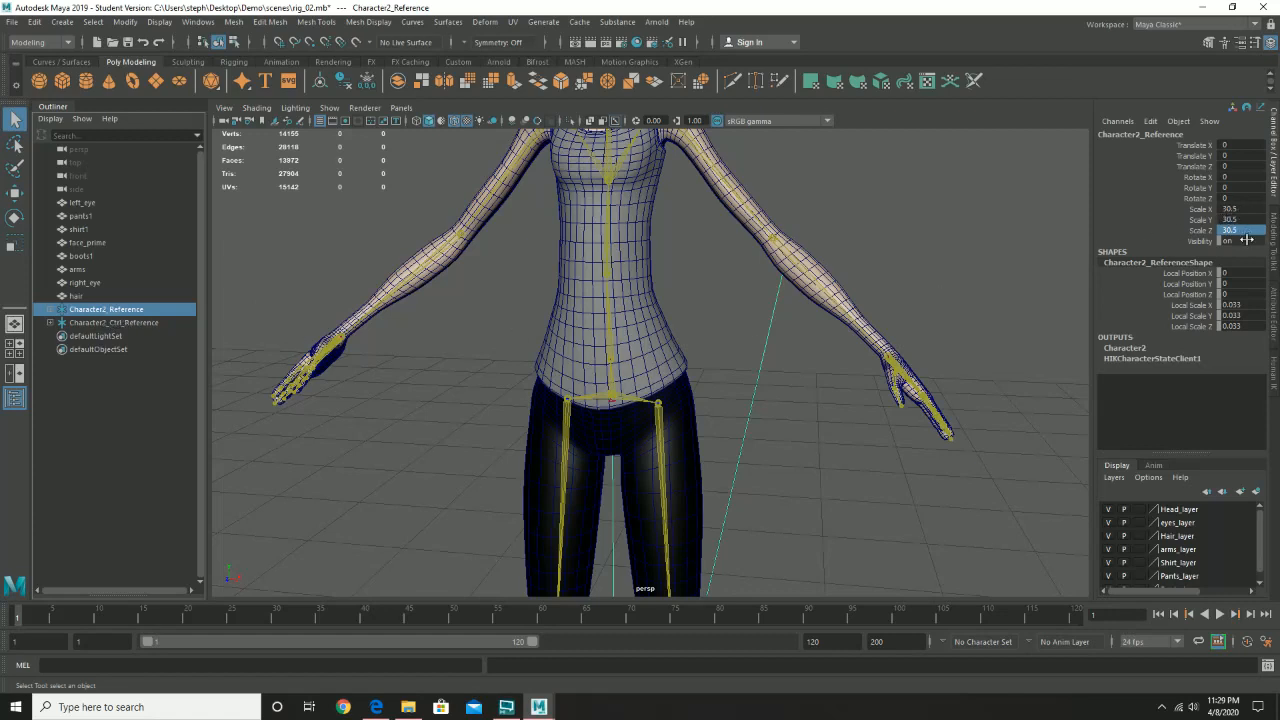
left_click(132, 324)
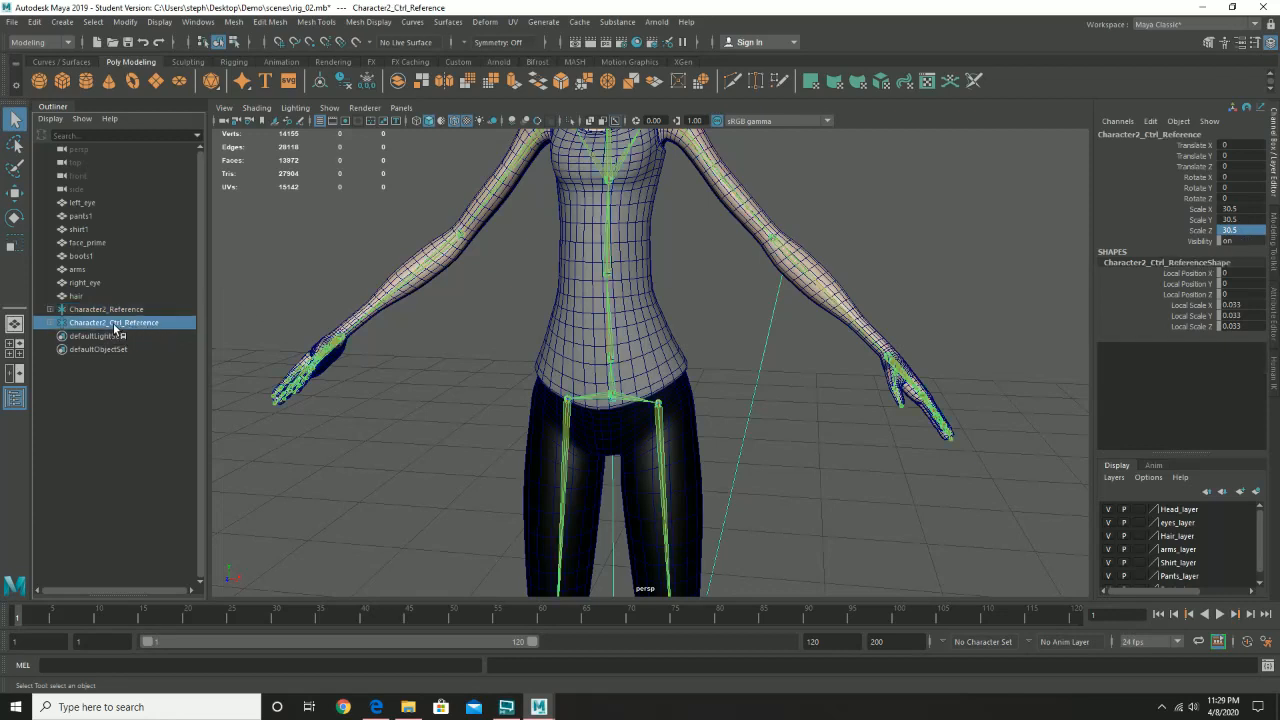
double_click(1240, 230)
Set Character2's HumanIK source to None and then restore it to Control Rig.
left_click(1225, 43)
left_click(1205, 127)
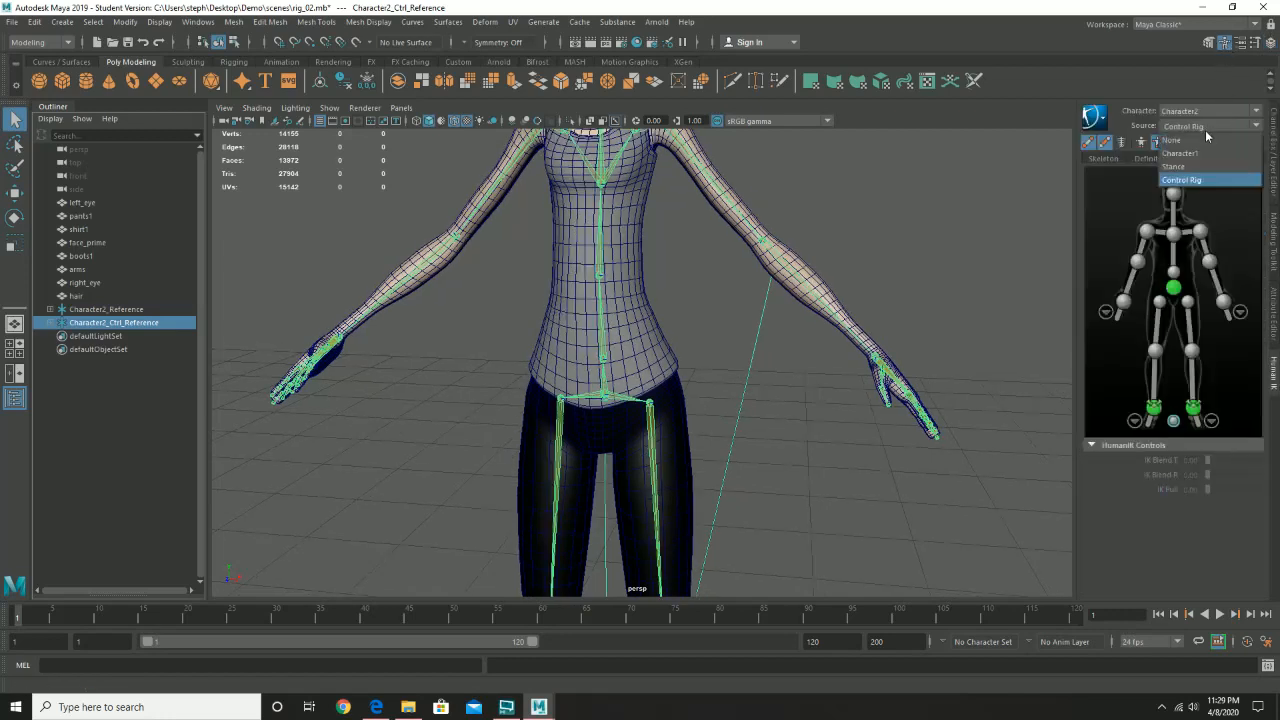
left_click(1205, 140)
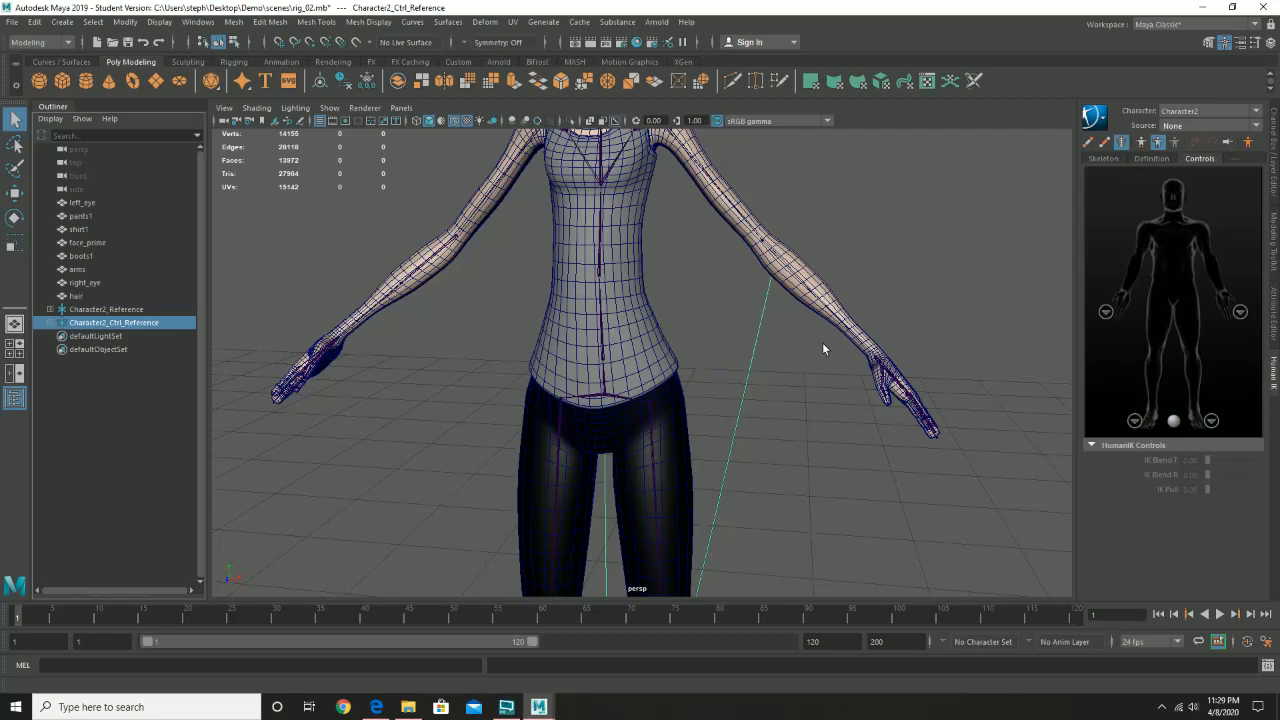
left_click(1182, 127)
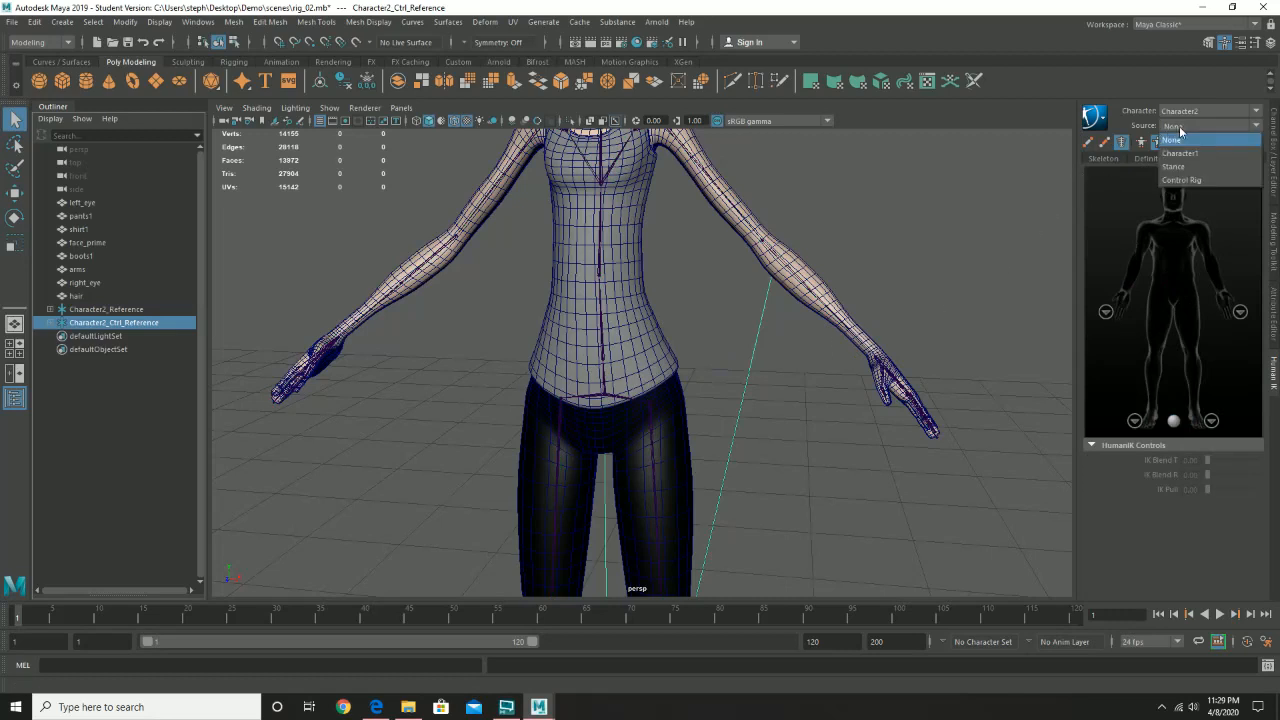
left_click(1198, 181)
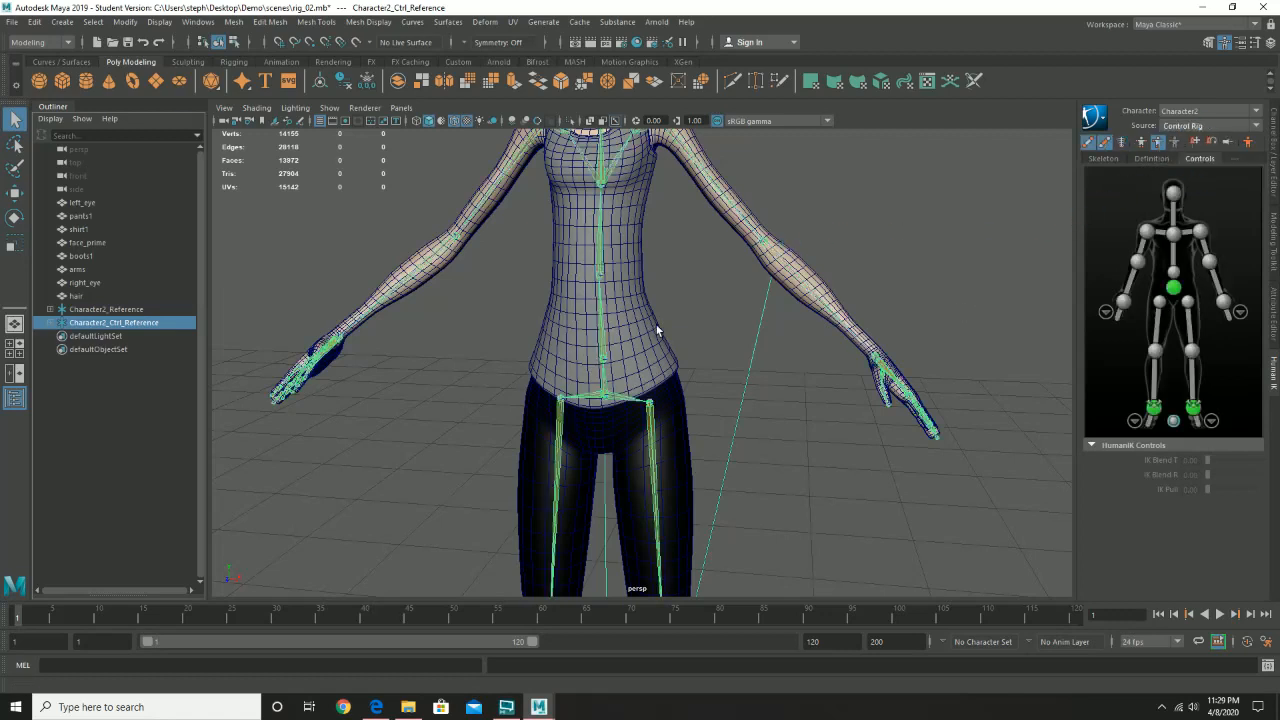
Save the scene under the new file name rig_03.mb in the scenes folder.
left_click(12, 22)
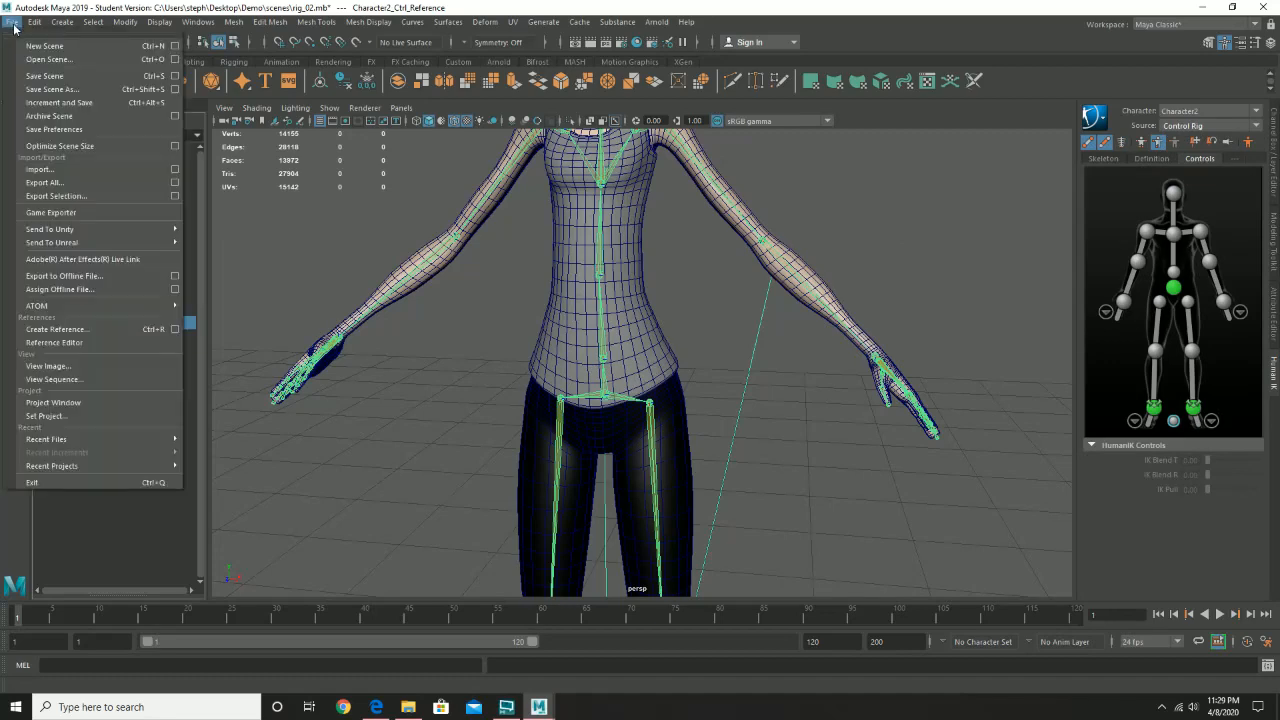
left_click(50, 89)
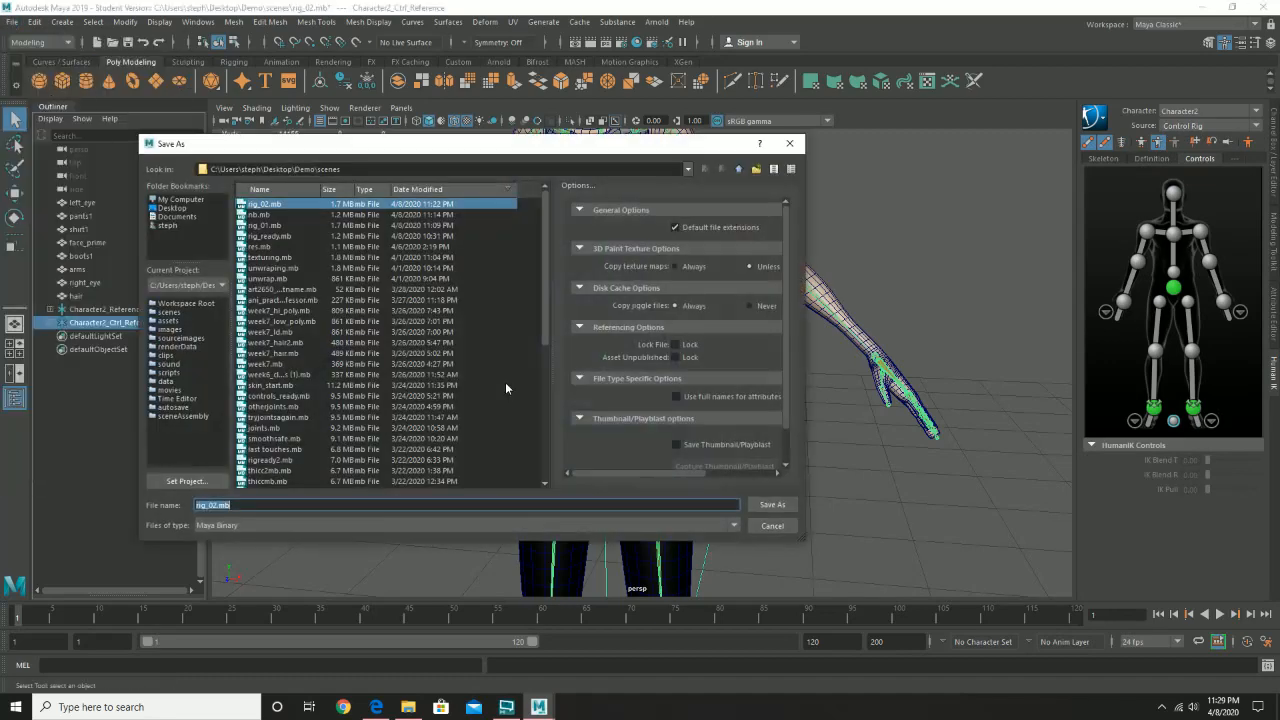
key("Left")
key("Left")
key("Left")
key("Left")
key("BackSpace")
key("BackSpace")
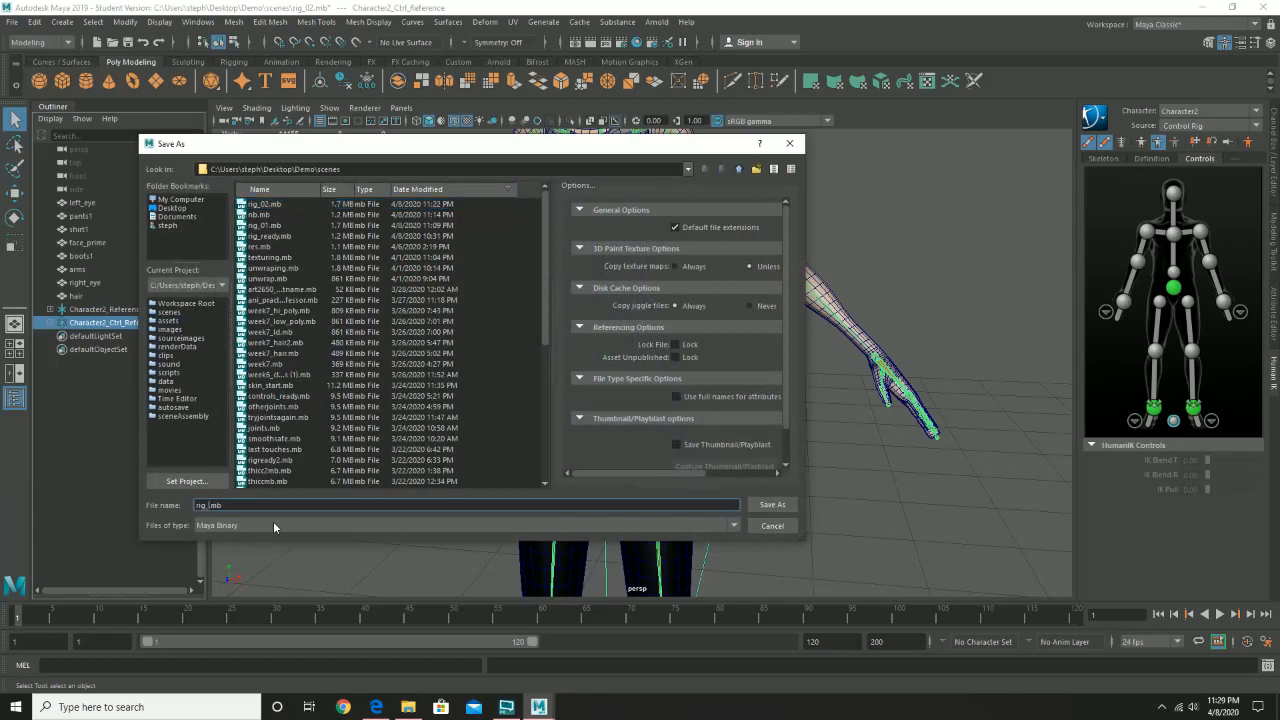
type("04")
left_click(766, 506)
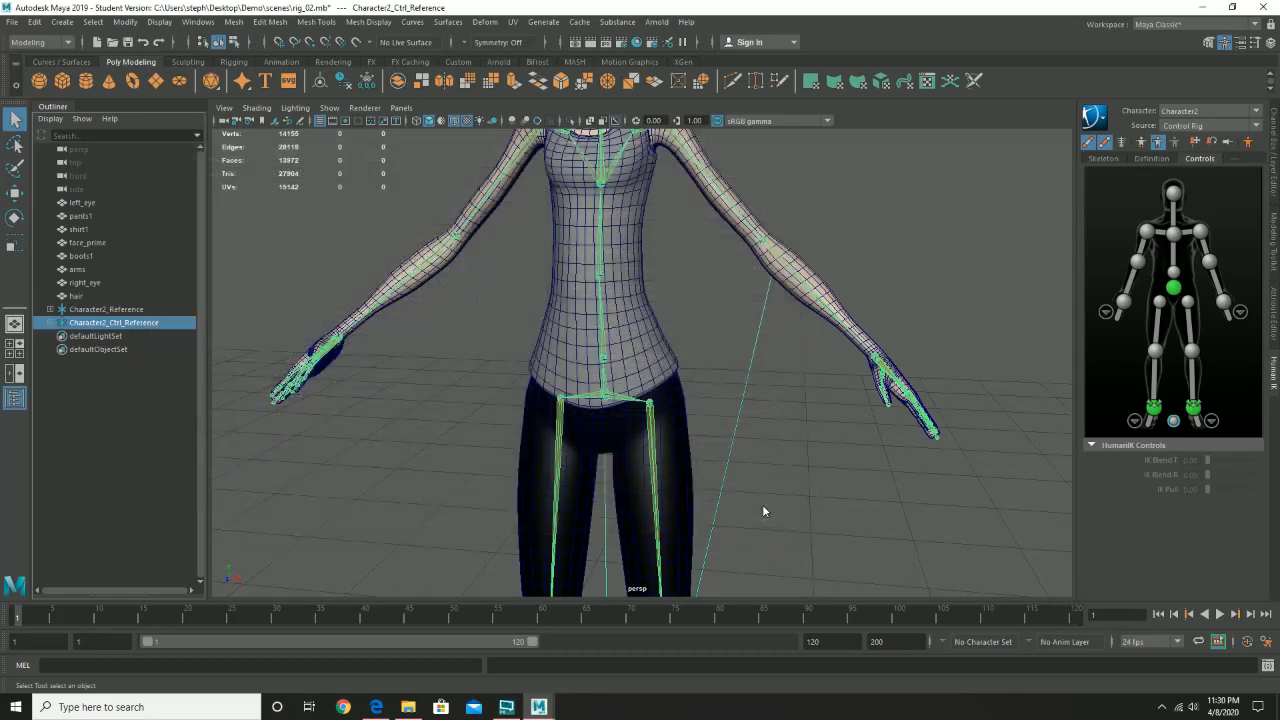
Clear the rig selection and hide Hair_layer so the character's head is exposed.
left_click(611, 365)
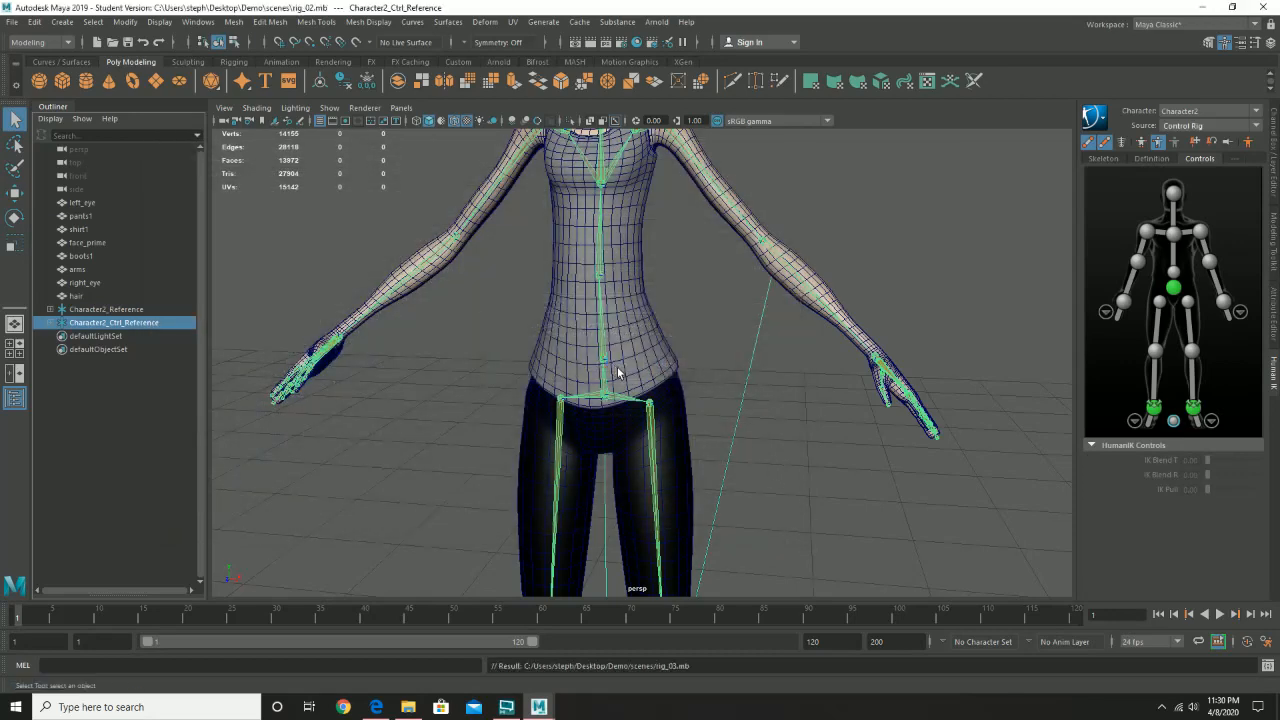
left_click_drag(478, 290, 565, 293, "alt")
middle_click_drag(814, 293, 643, 421, "alt")
left_click_drag(643, 421, 524, 410, "alt")
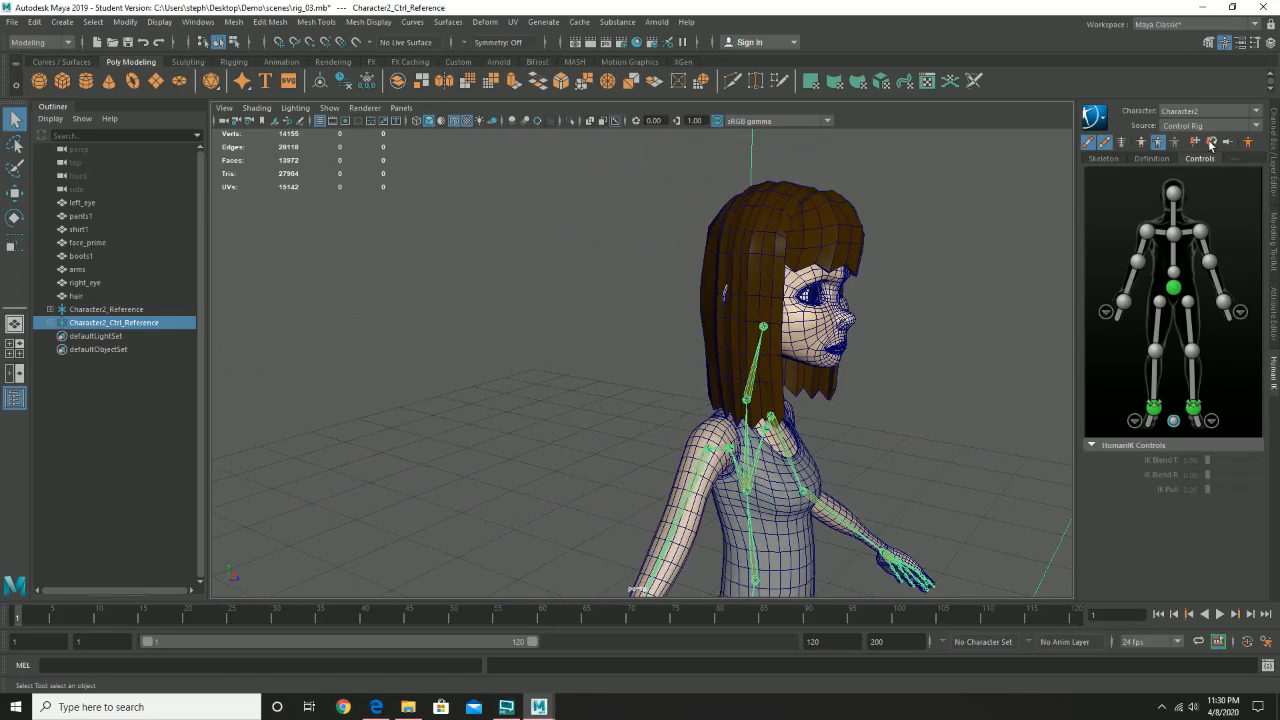
left_click(874, 399)
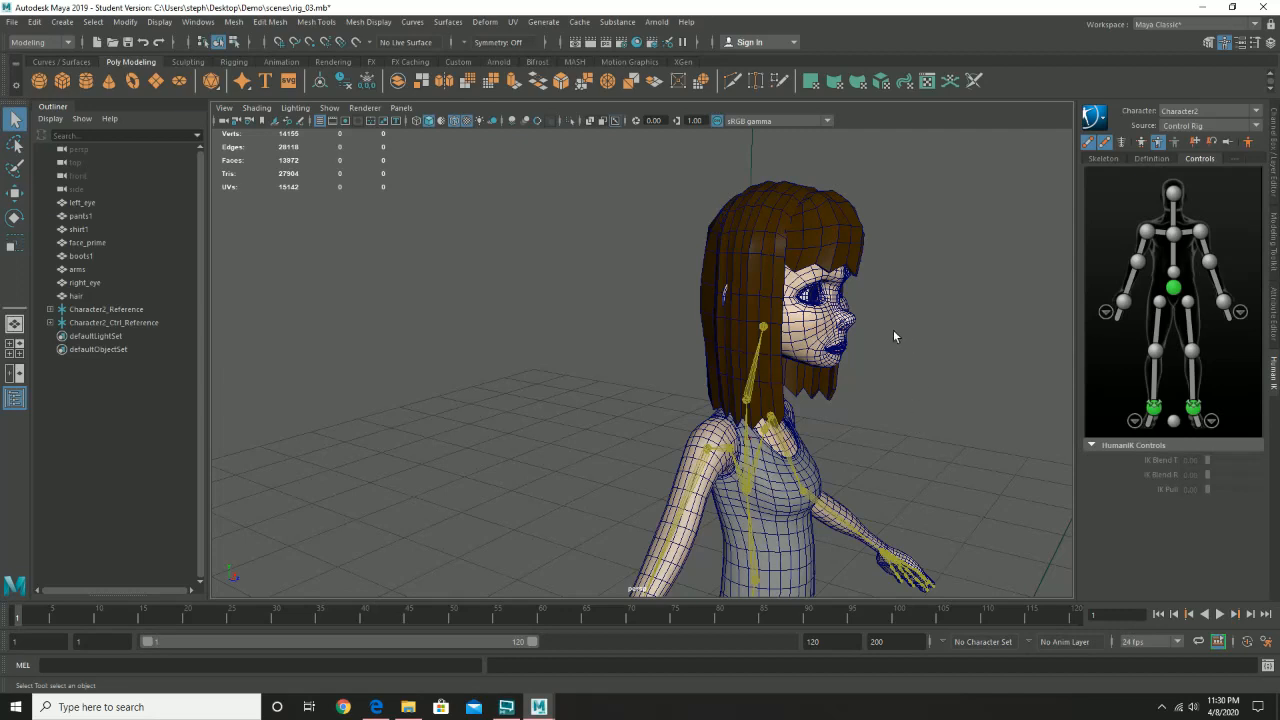
left_click_drag(918, 328, 890, 333, "alt")
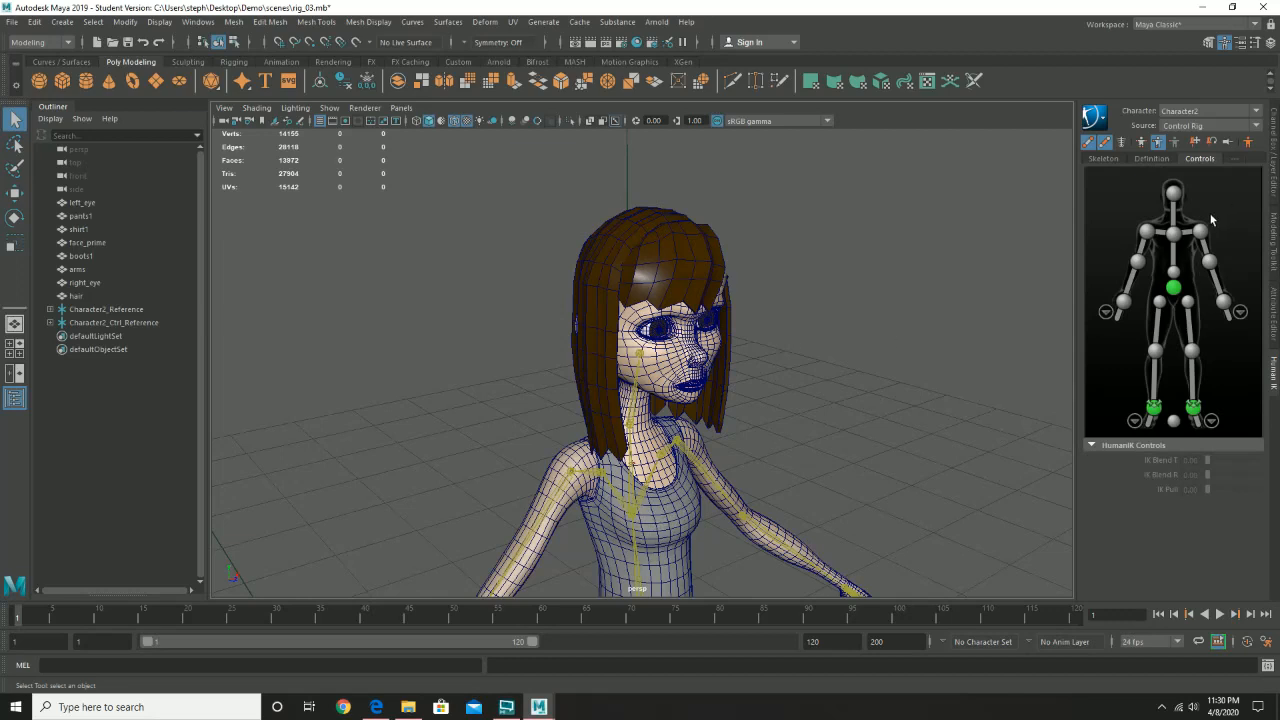
left_click(1275, 183)
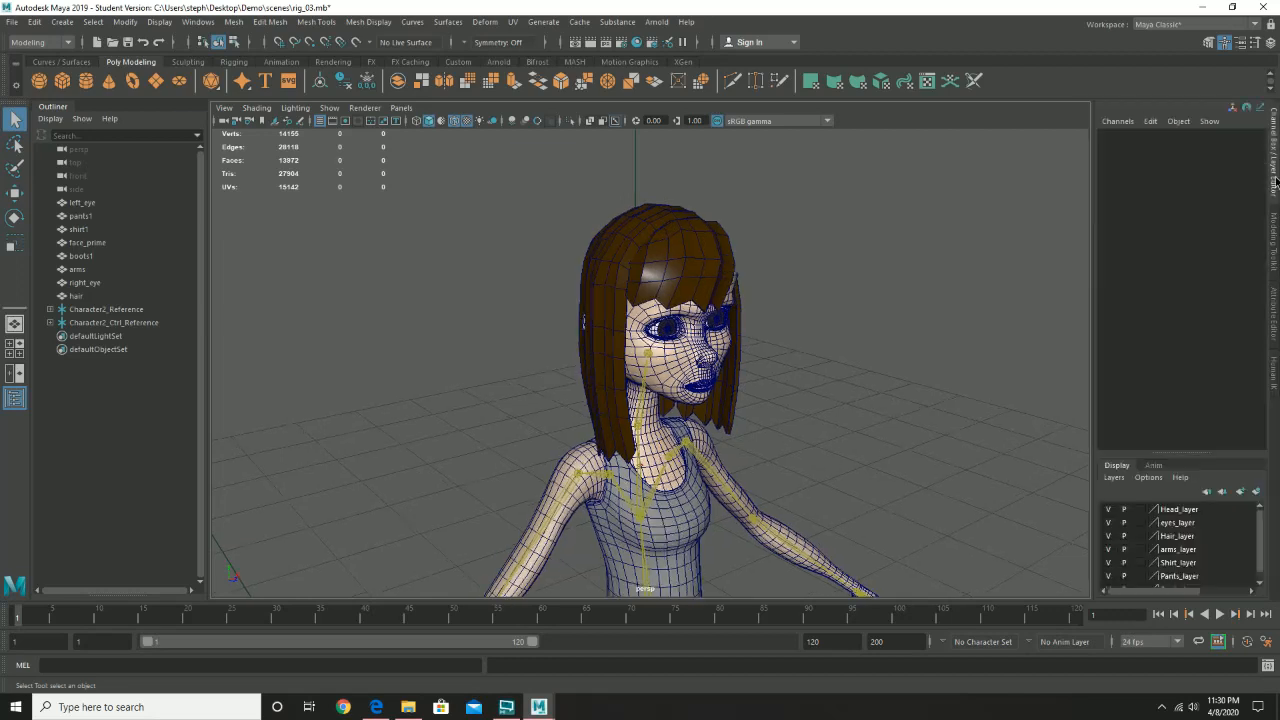
left_click(1108, 536)
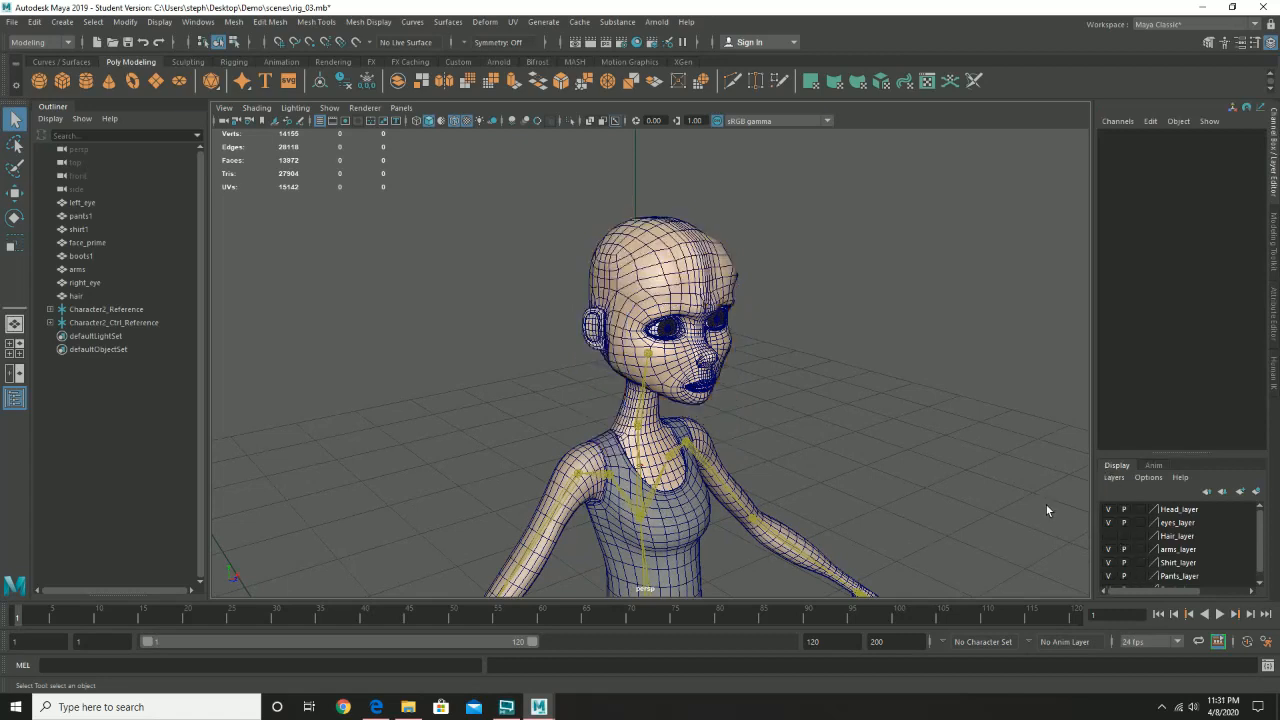
Show the bare head and neck in the side view and switch to the Rigging menu set.
mouse_move(860, 348)
left_mouse_down("alt")
mouse_move(817, 340)
mouse_move(850, 356)
left_mouse_up("alt")
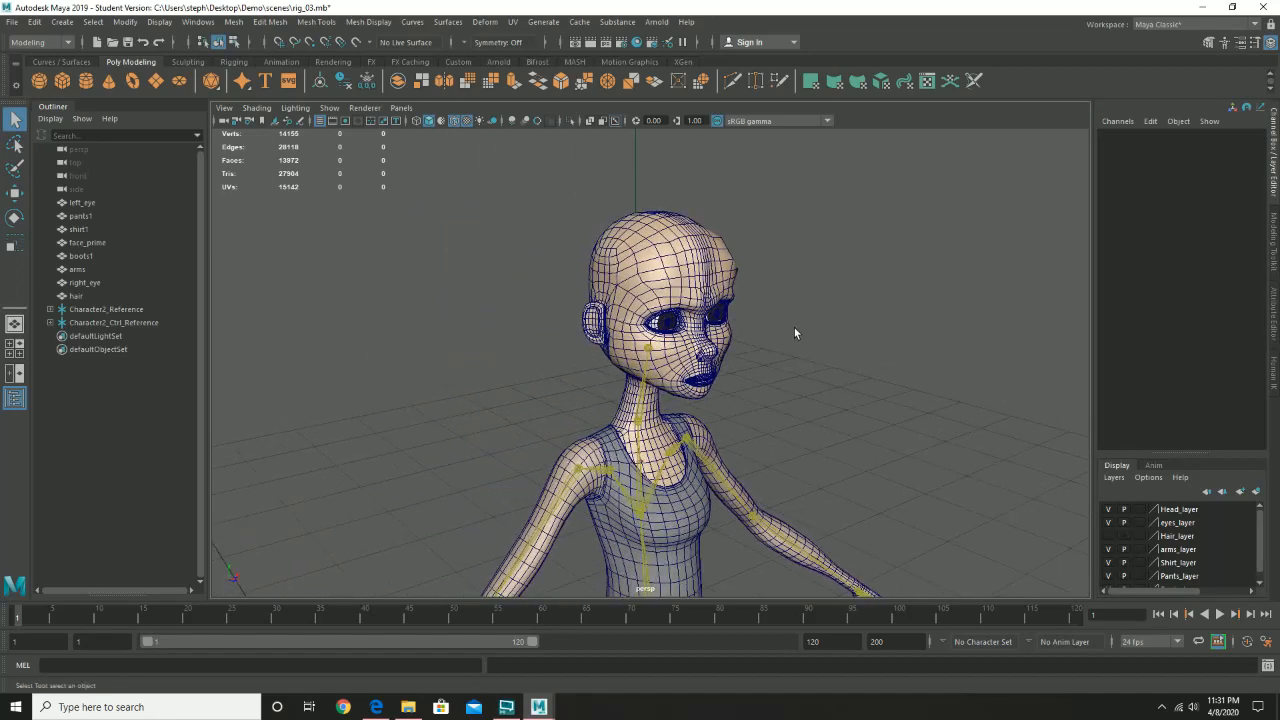
key("space")
left_click_drag(794, 332, 848, 334)
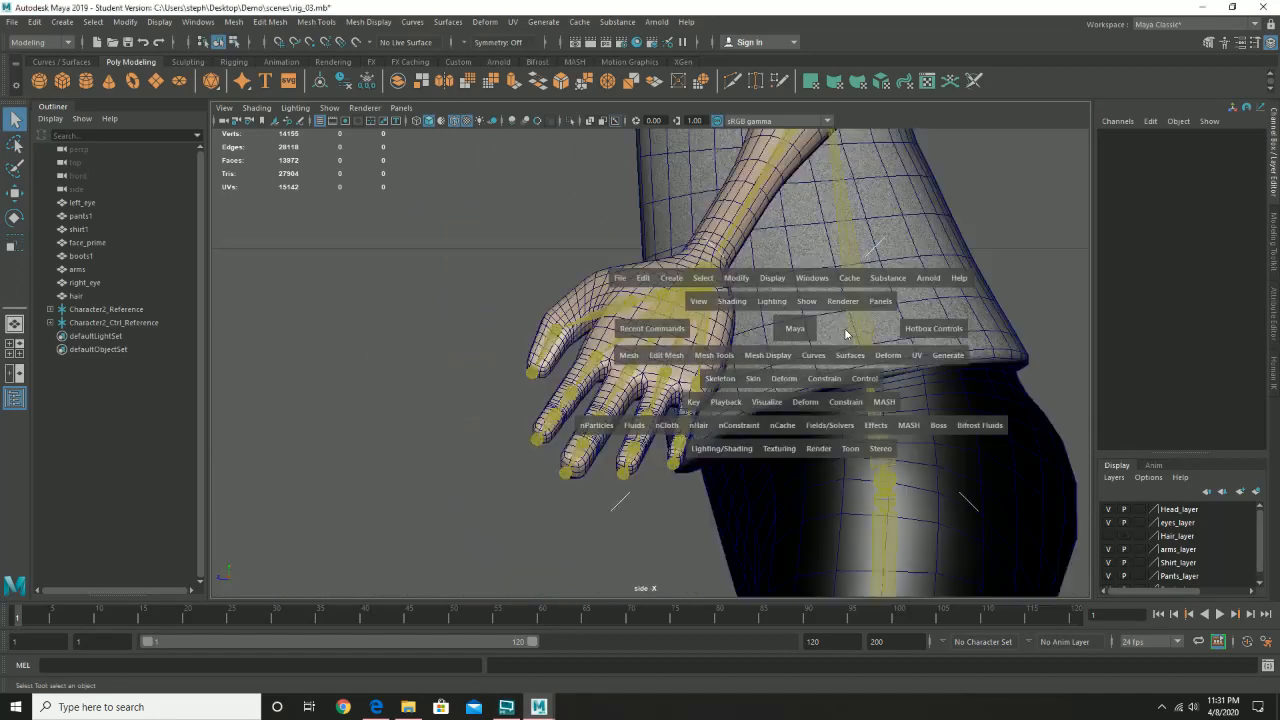
scroll(858, 293, "down", 8)
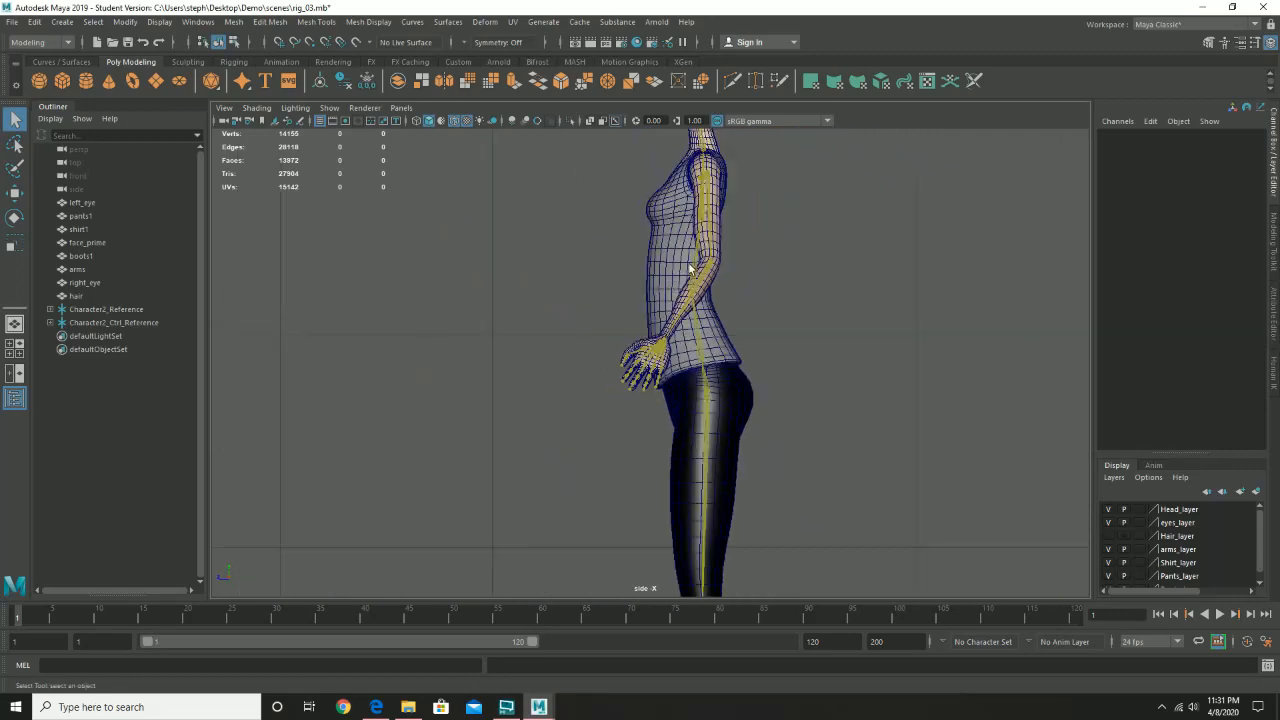
middle_click_drag(769, 381, 660, 308, "alt")
scroll(689, 265, "up", 8)
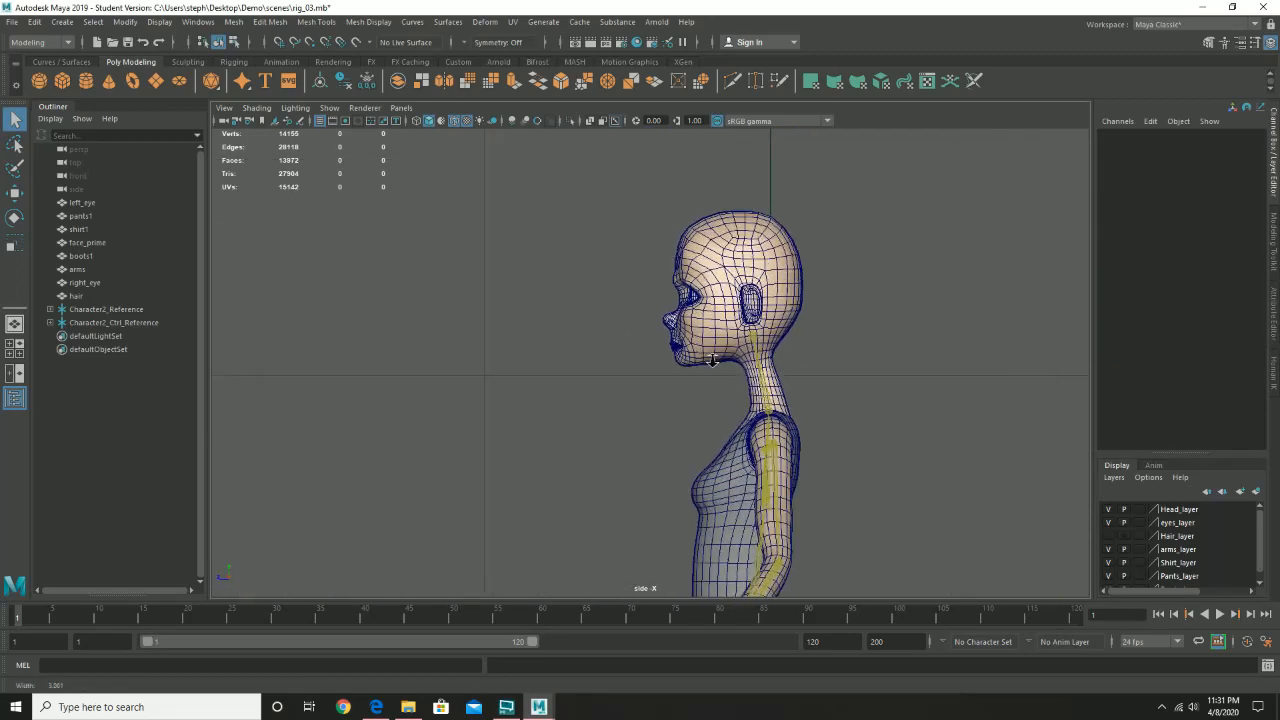
middle_click_drag(689, 265, 695, 410, "alt")
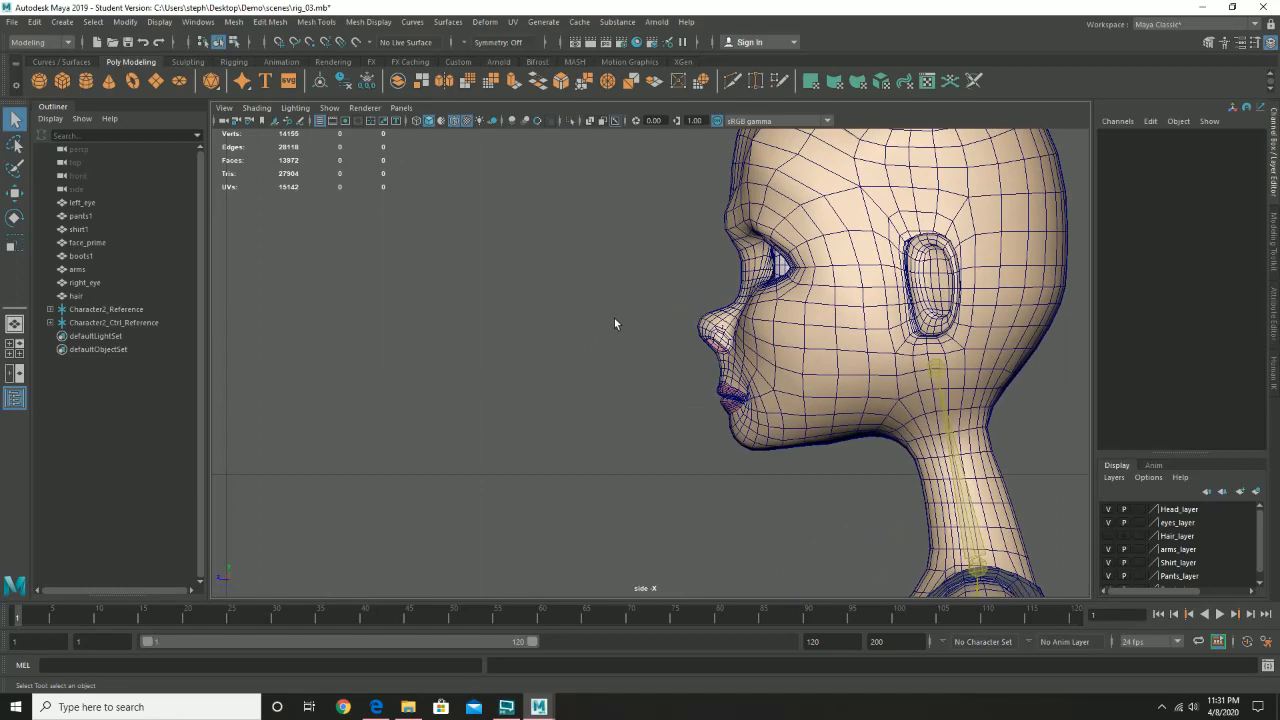
scroll(590, 323, "down", 3)
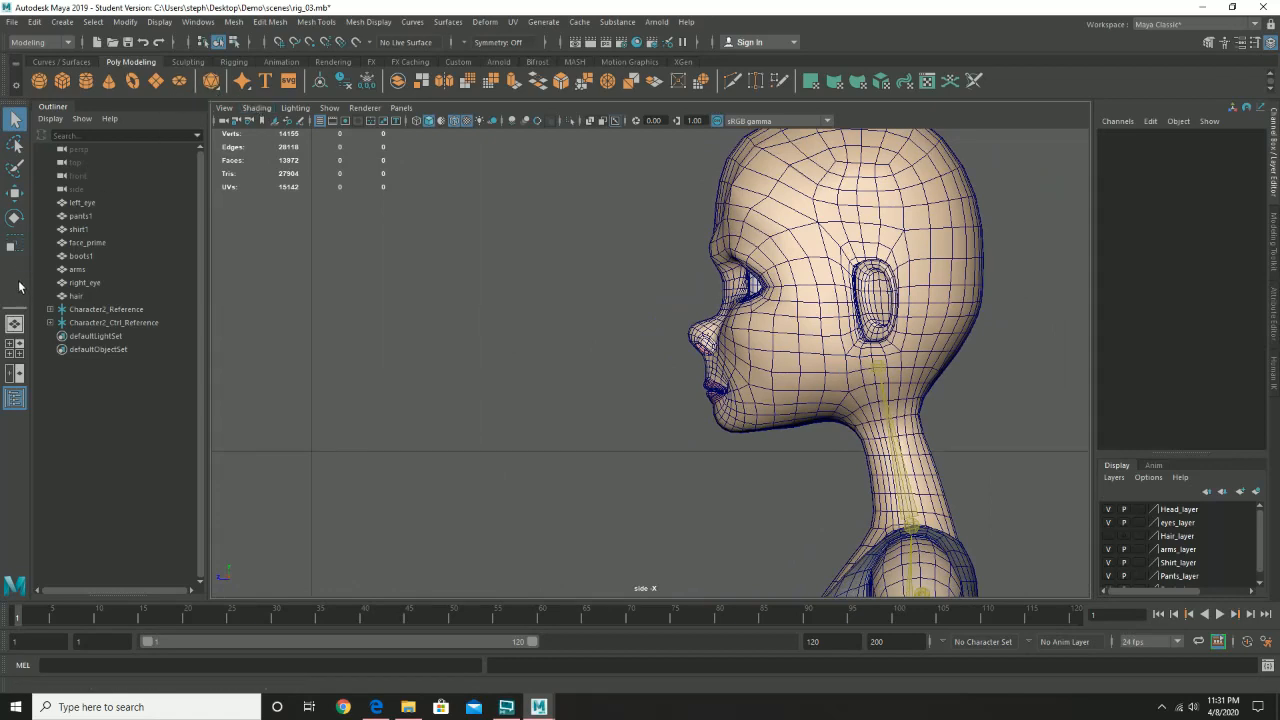
left_click(68, 44)
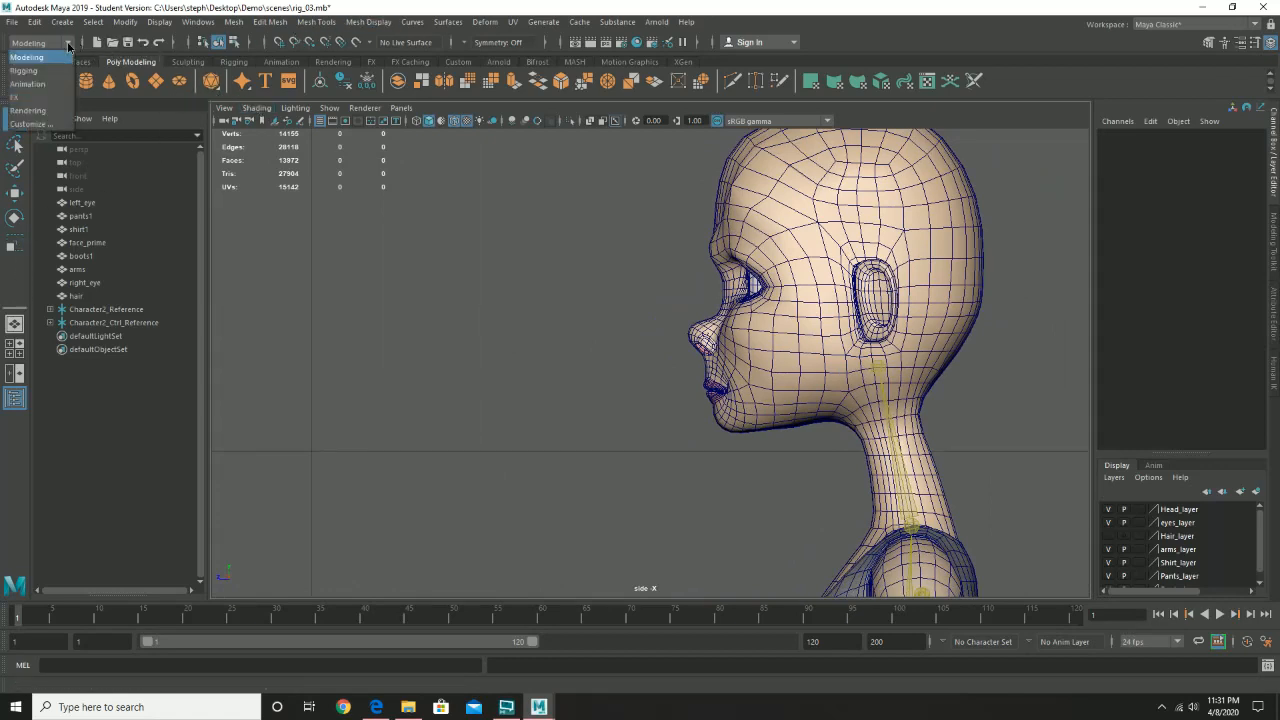
left_click(24, 70)
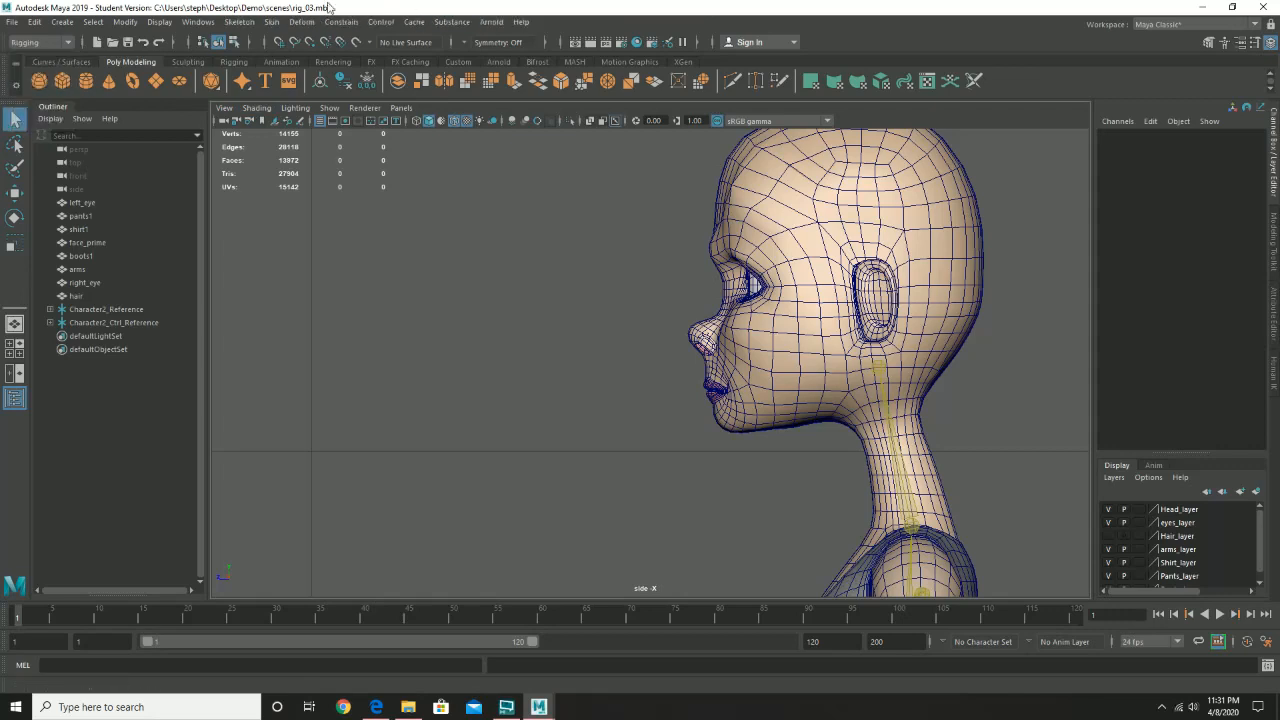
Create a two-joint chain in front of the face in the side view, with the second joint about 0.312 units from the first.
left_click(243, 22)
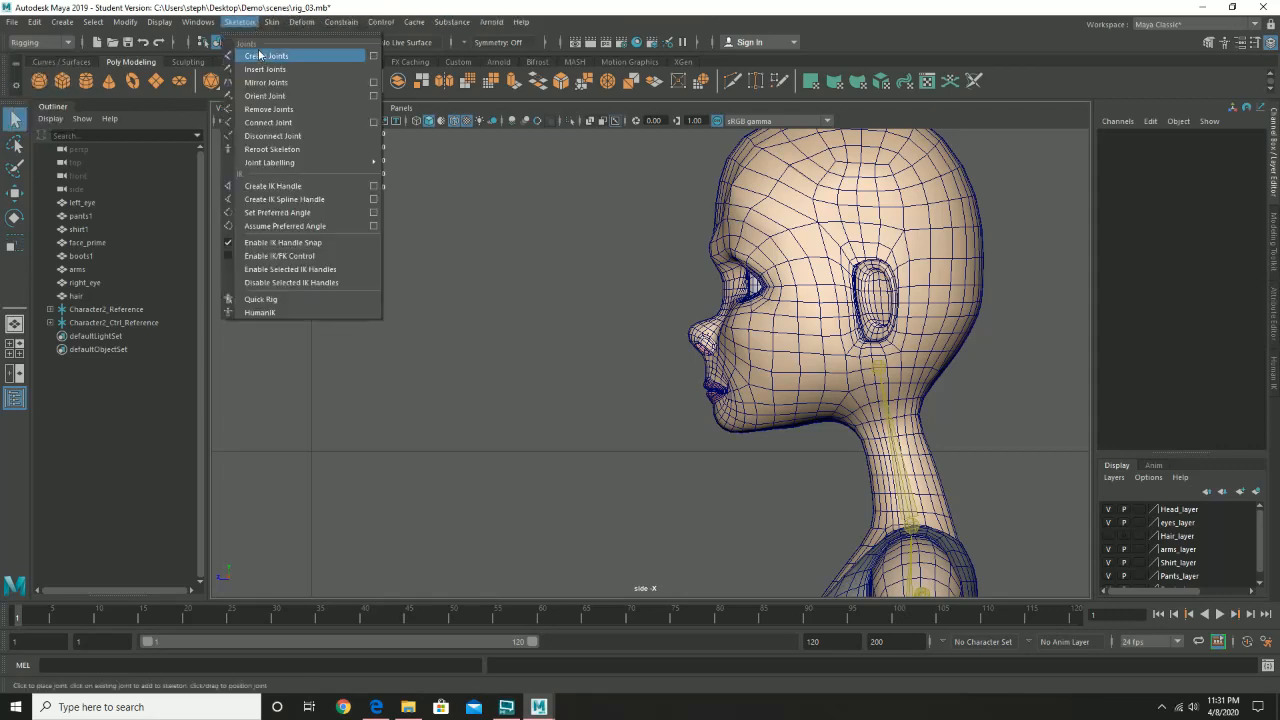
left_click(259, 55)
left_click(625, 293)
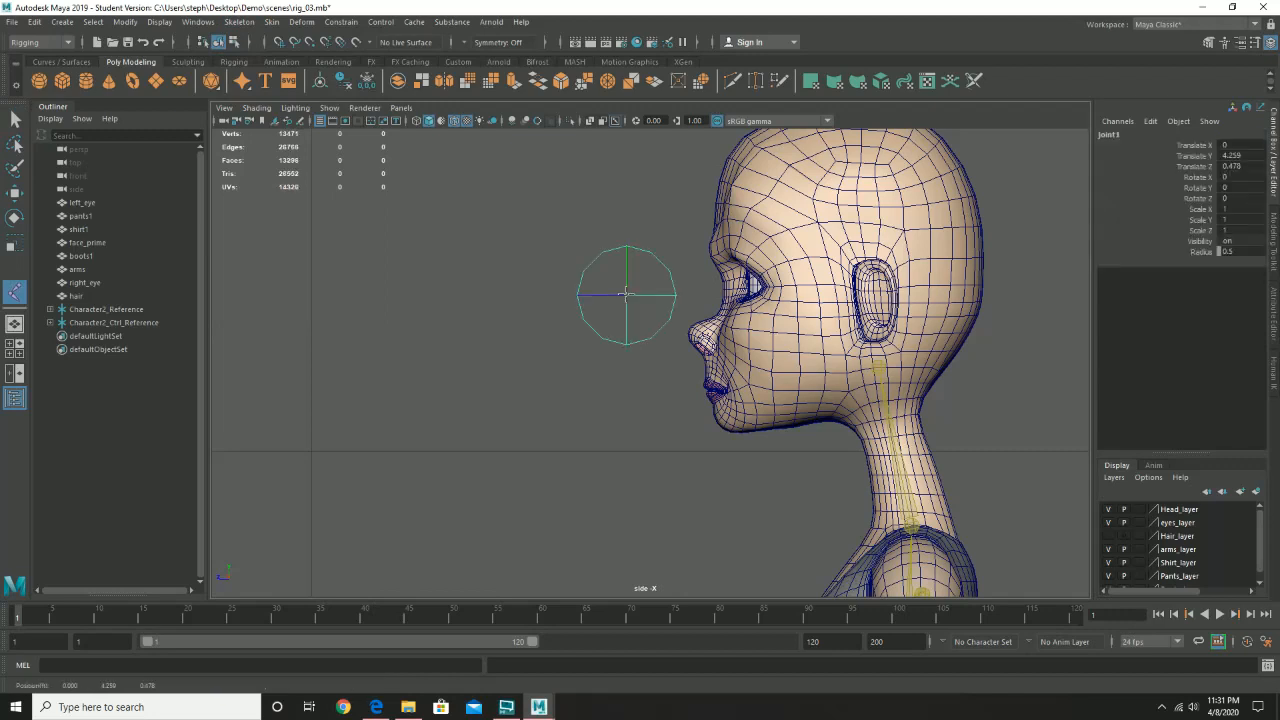
left_click(436, 293)
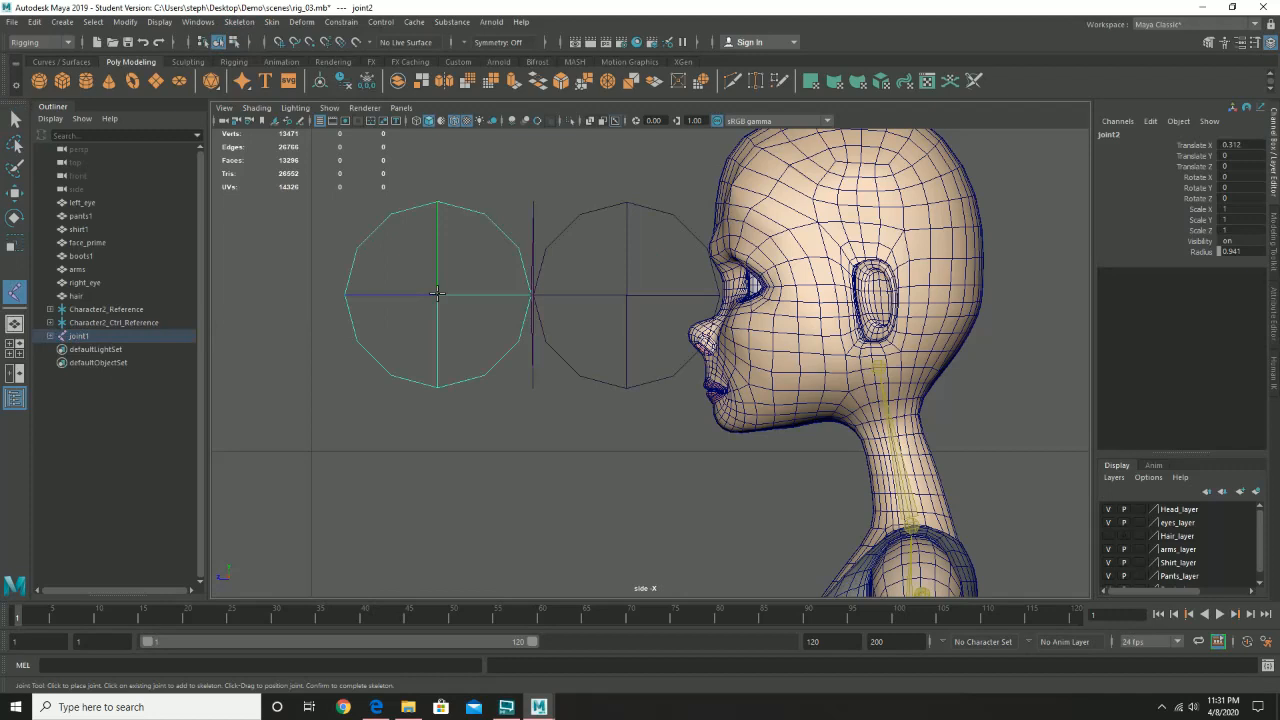
key("w")
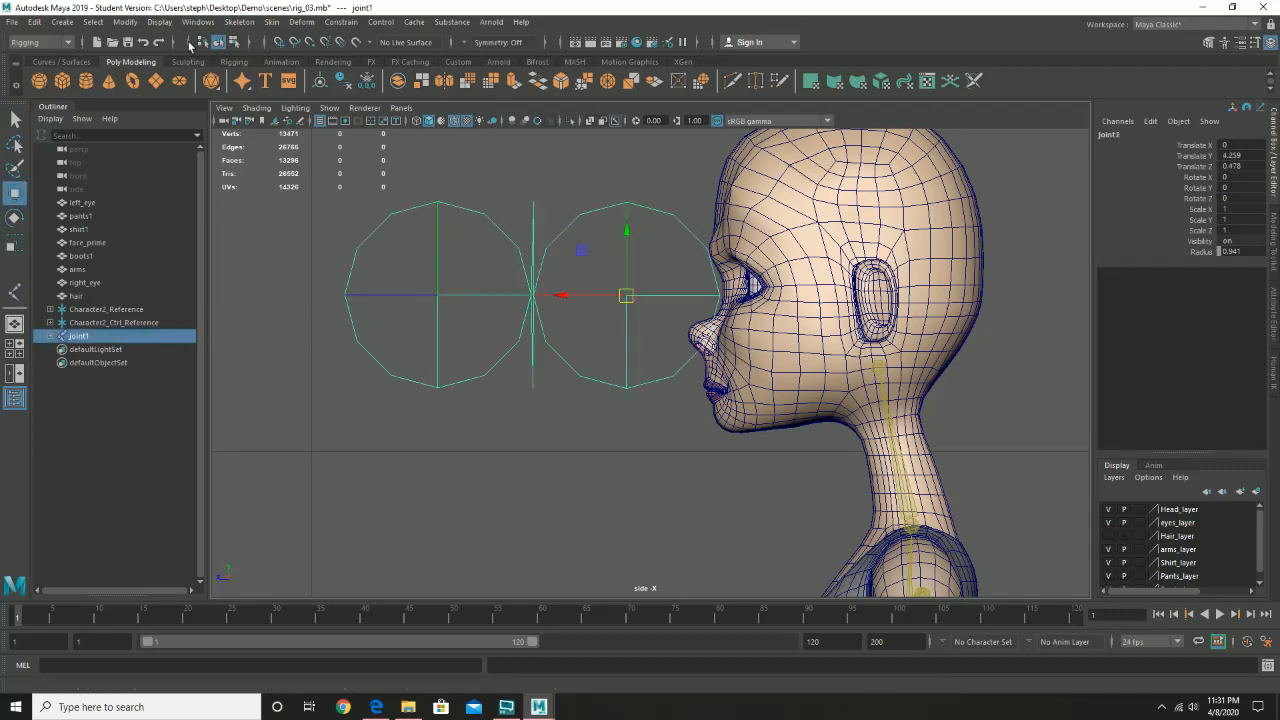
Check the joint display size setting.
left_click(88, 22)
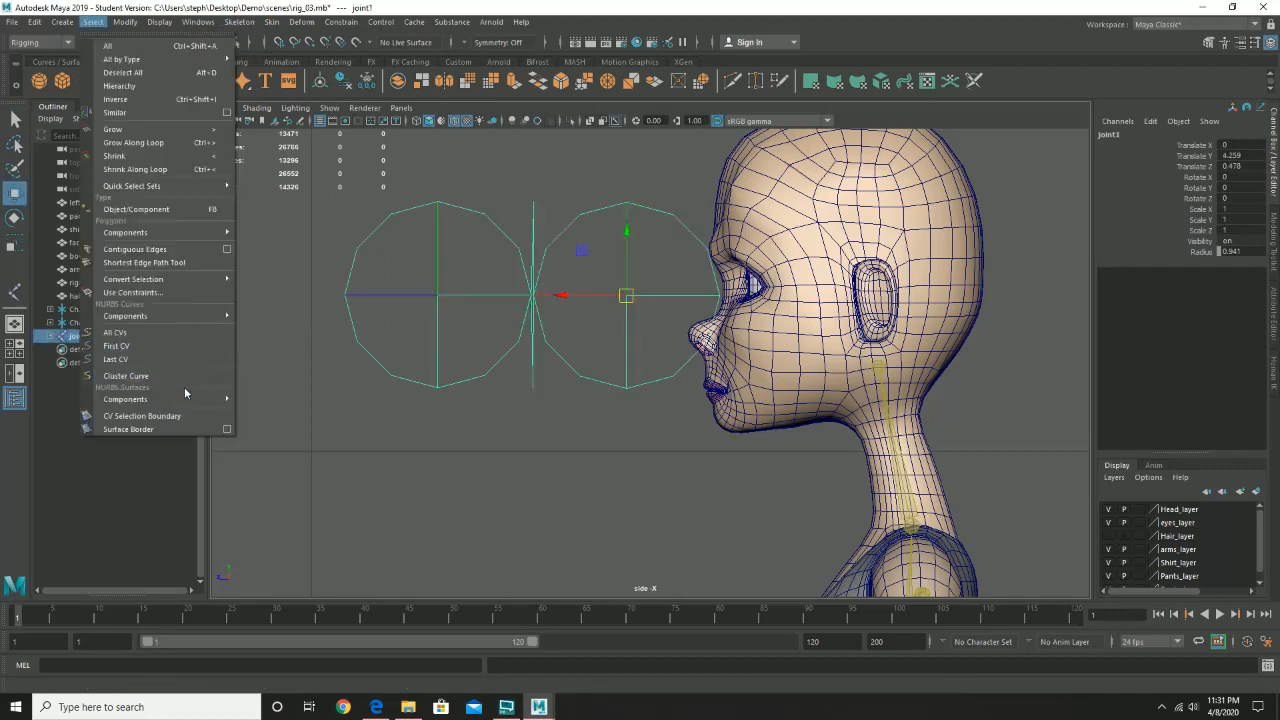
mouse_move(163, 22)
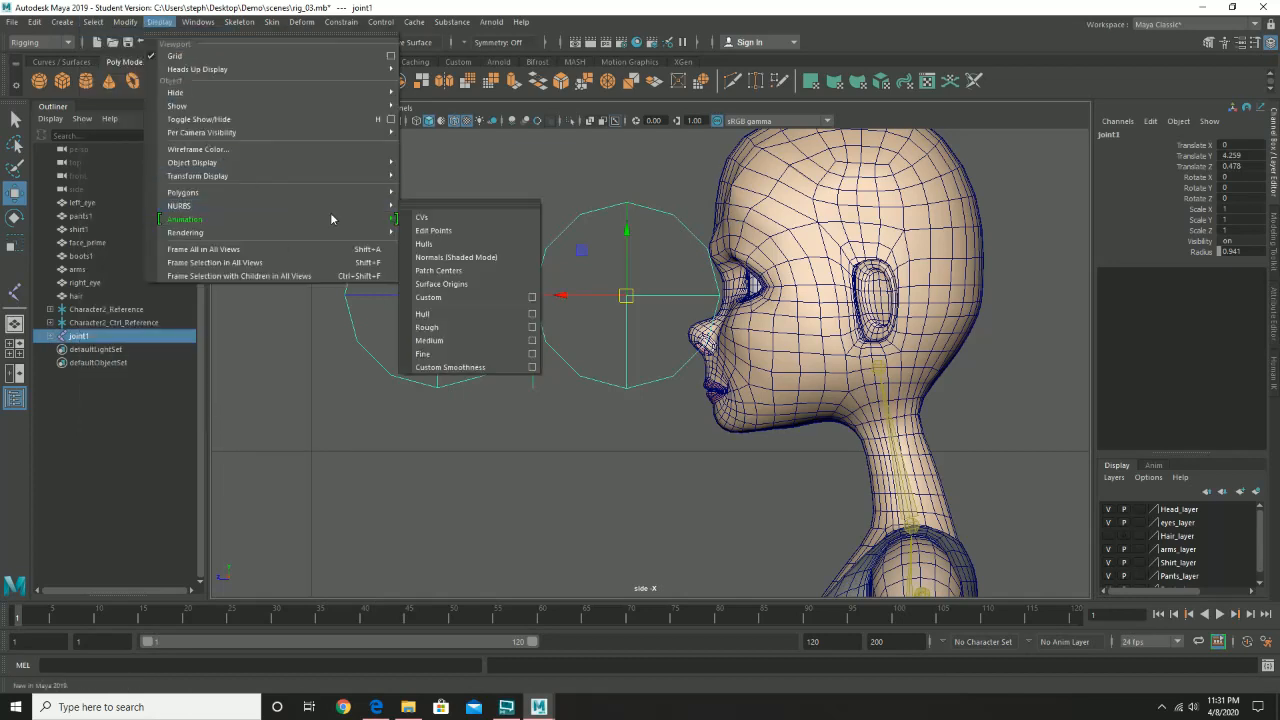
mouse_move(375, 222)
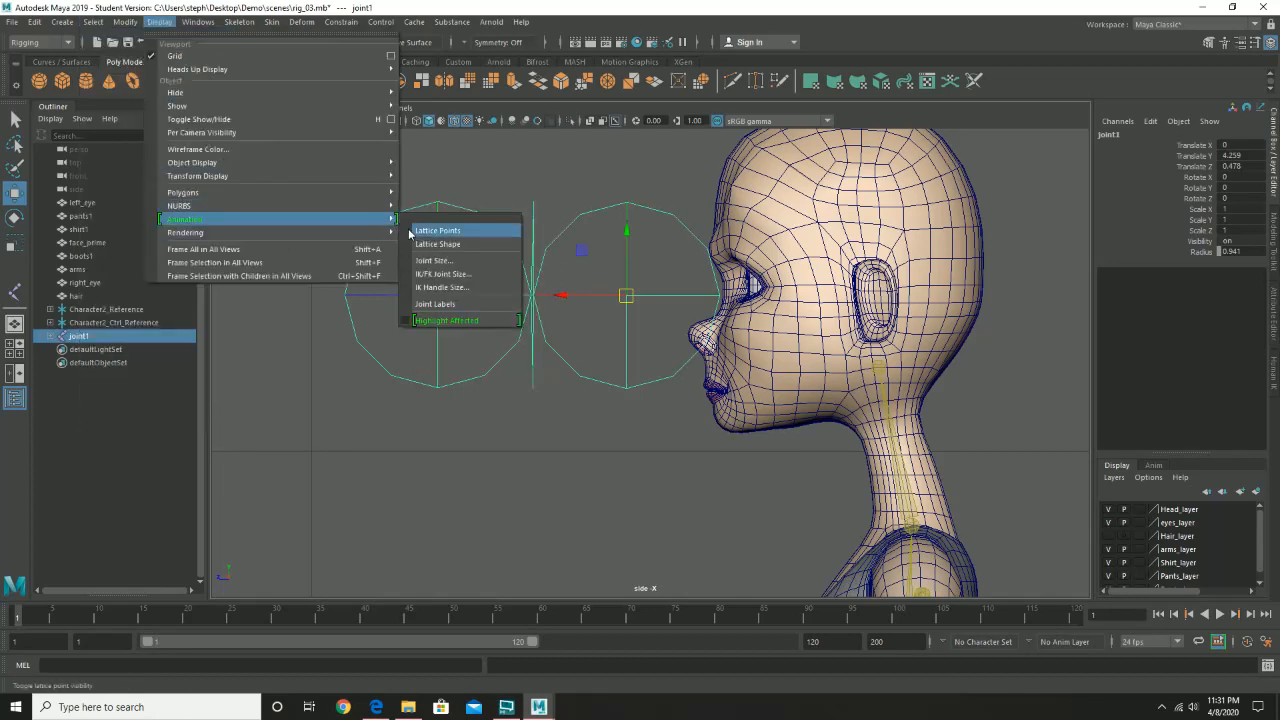
left_click(438, 262)
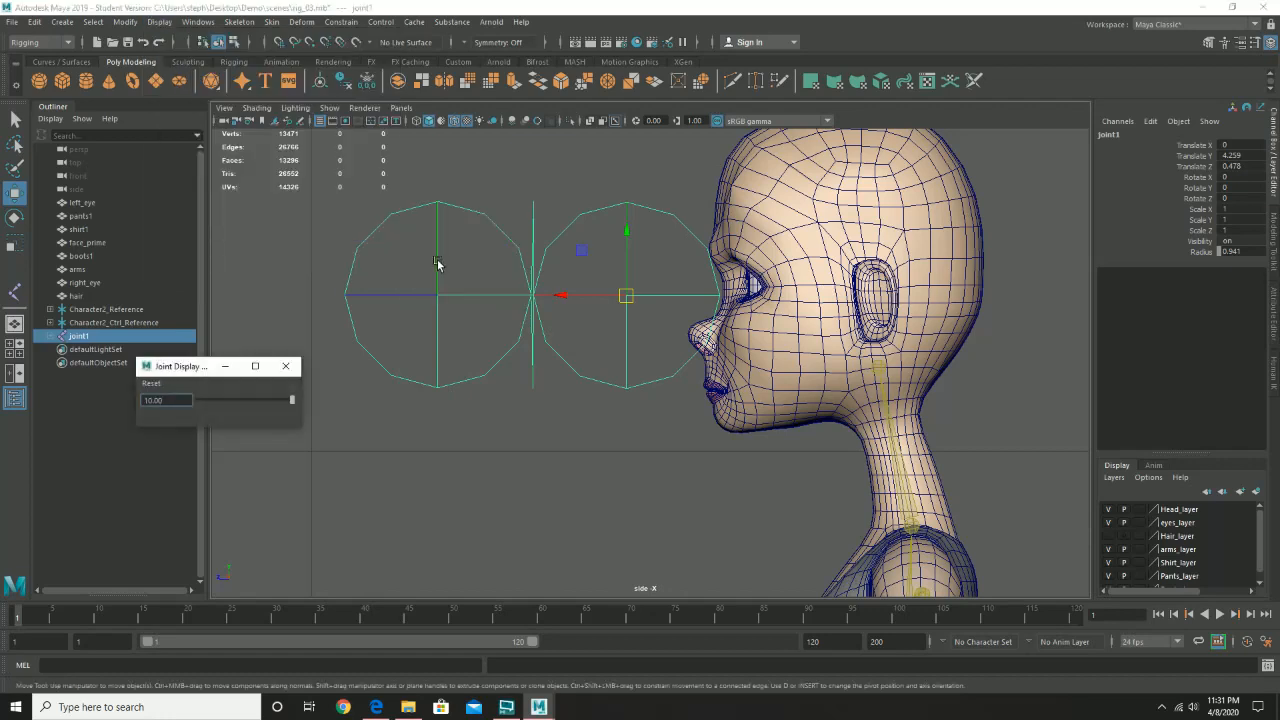
left_click(285, 366)
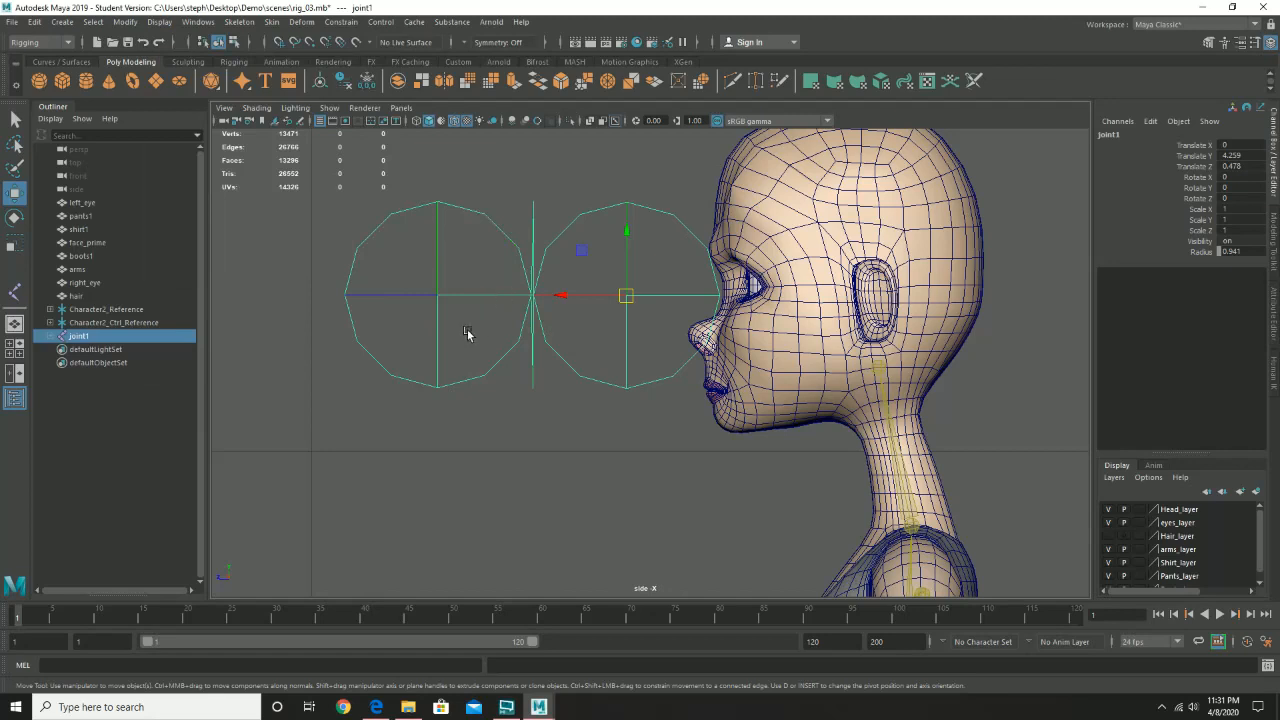
Delete the child joint of the new chain, keeping only the root joint in front of the face.
left_click(475, 302)
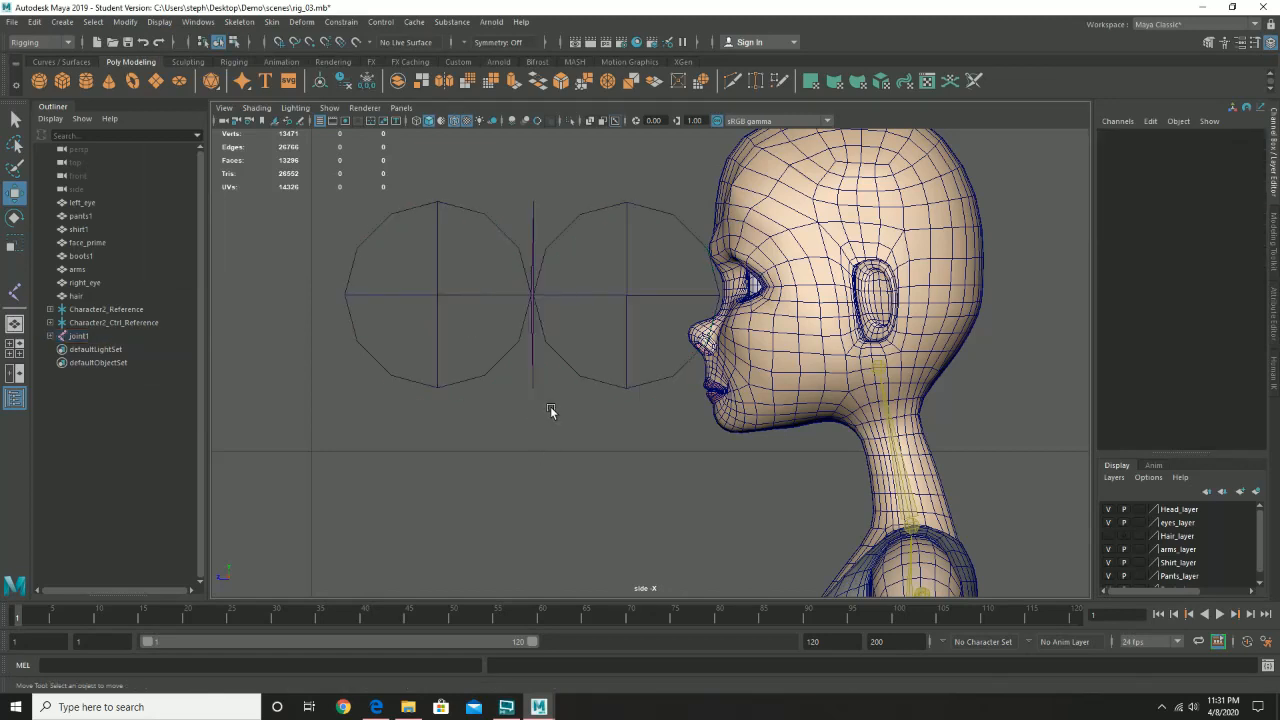
left_click(486, 294)
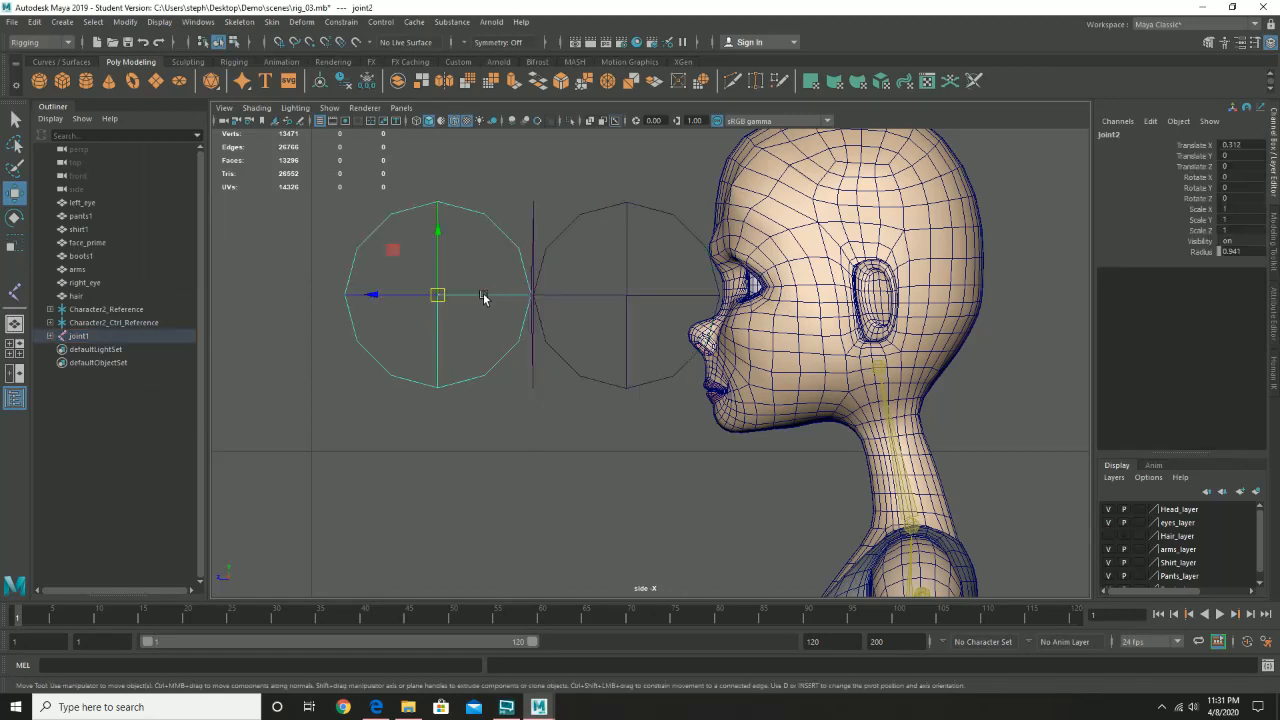
left_click(584, 216)
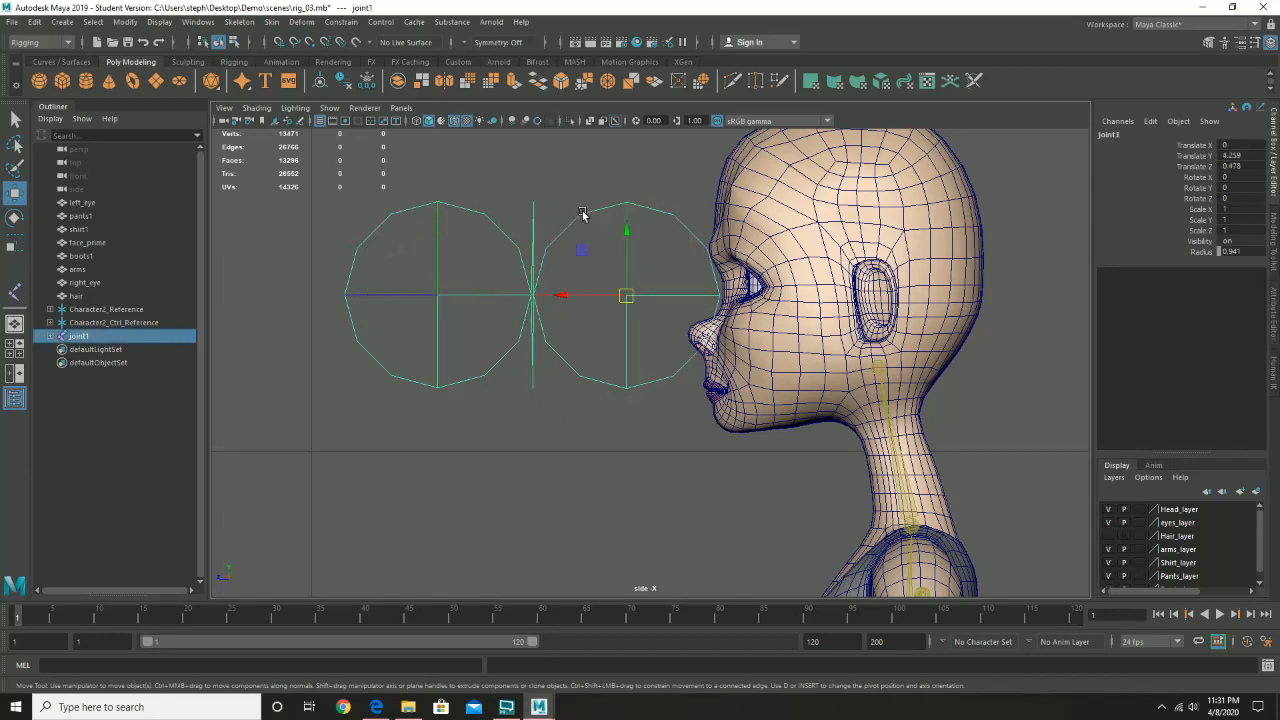
left_click(455, 298)
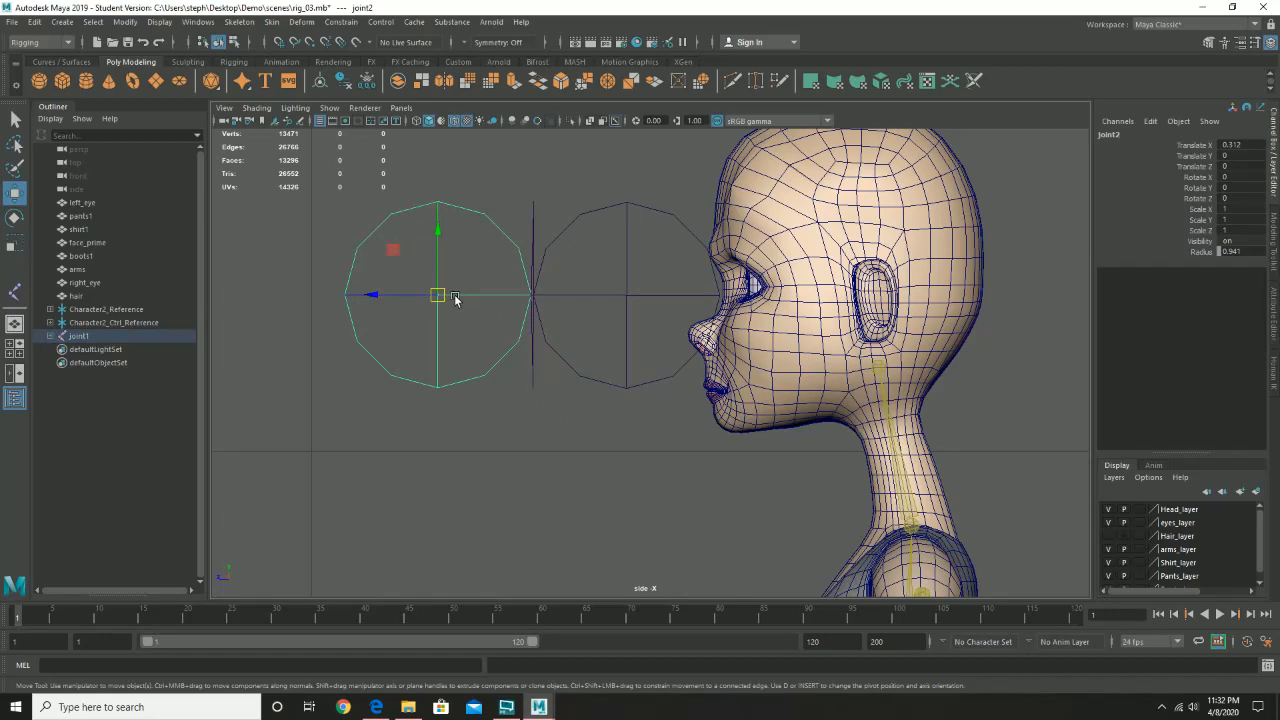
key("Delete")
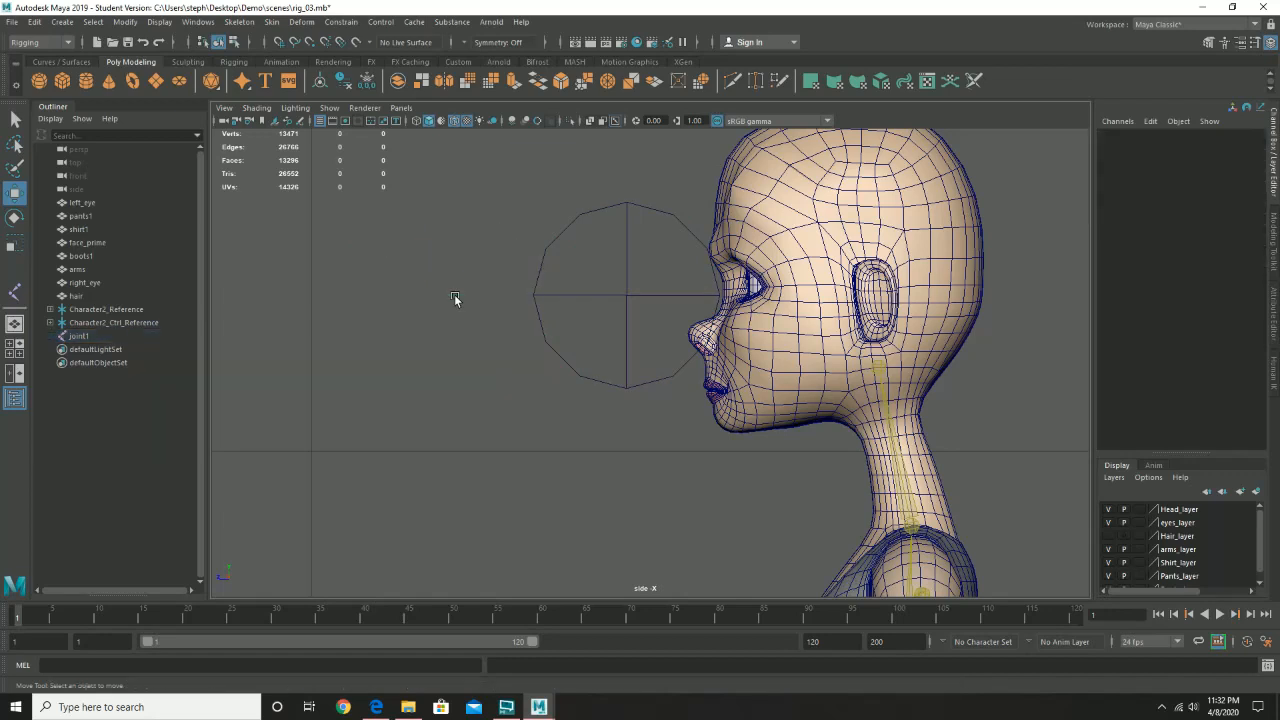
Select the left_eye mesh in a close side view of the head.
left_click(532, 295)
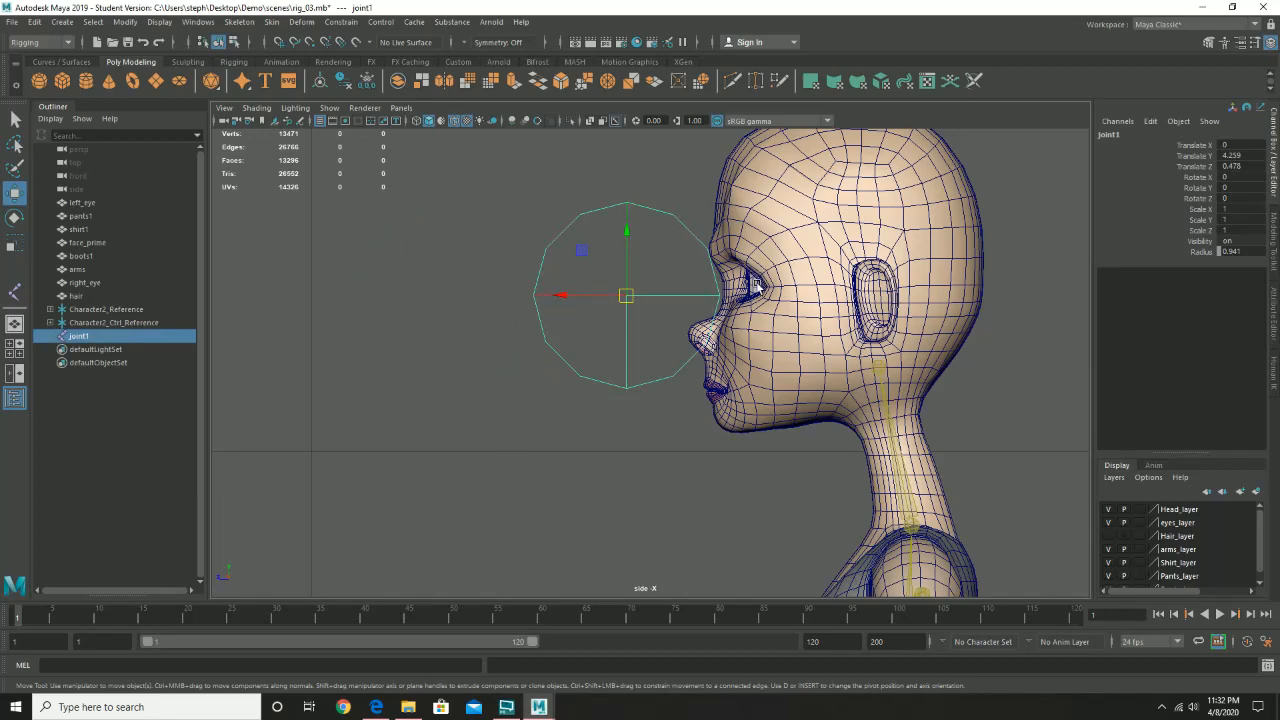
scroll(795, 293, "up", 5)
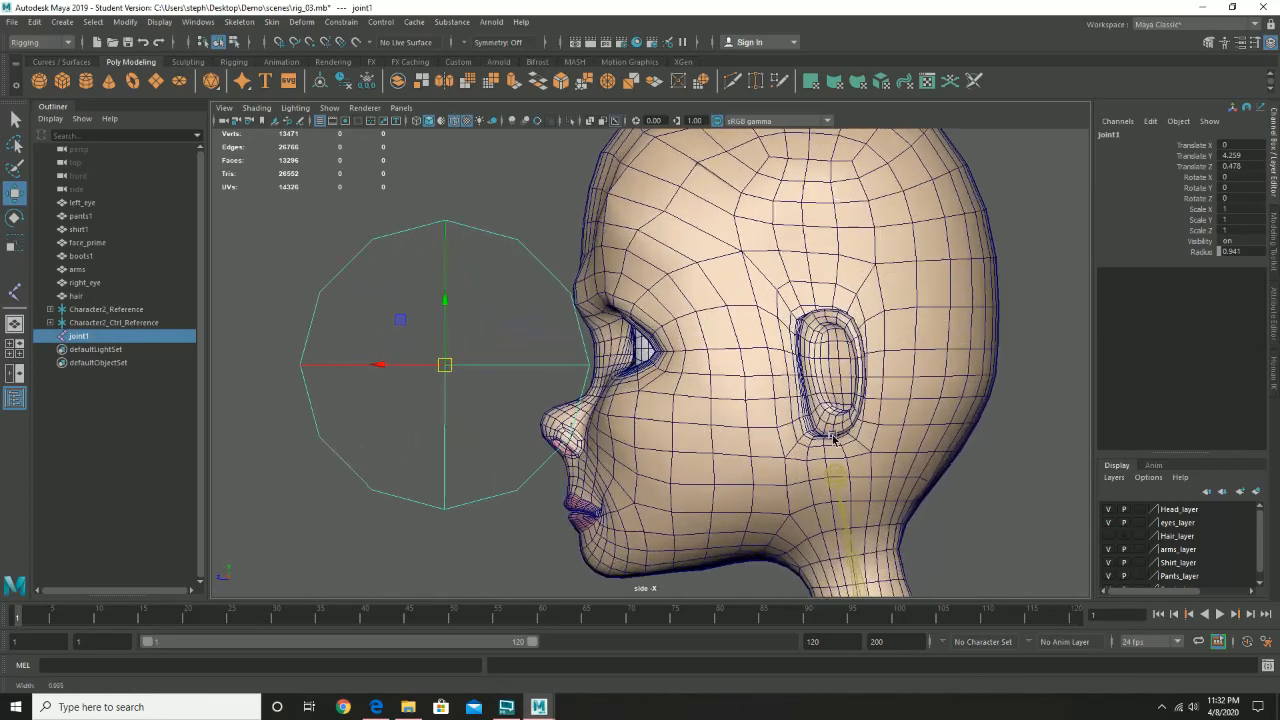
scroll(710, 360, "up", 2)
left_click(640, 352)
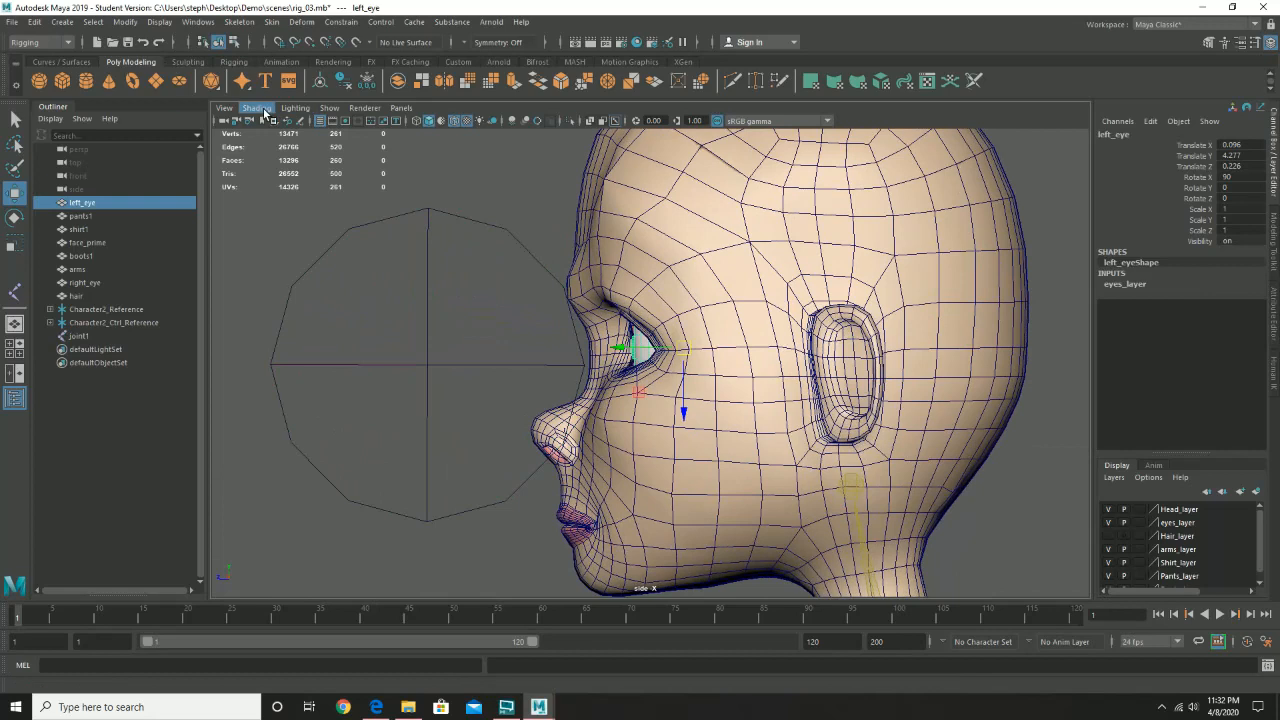
left_click(330, 108)
mouse_move(378, 136)
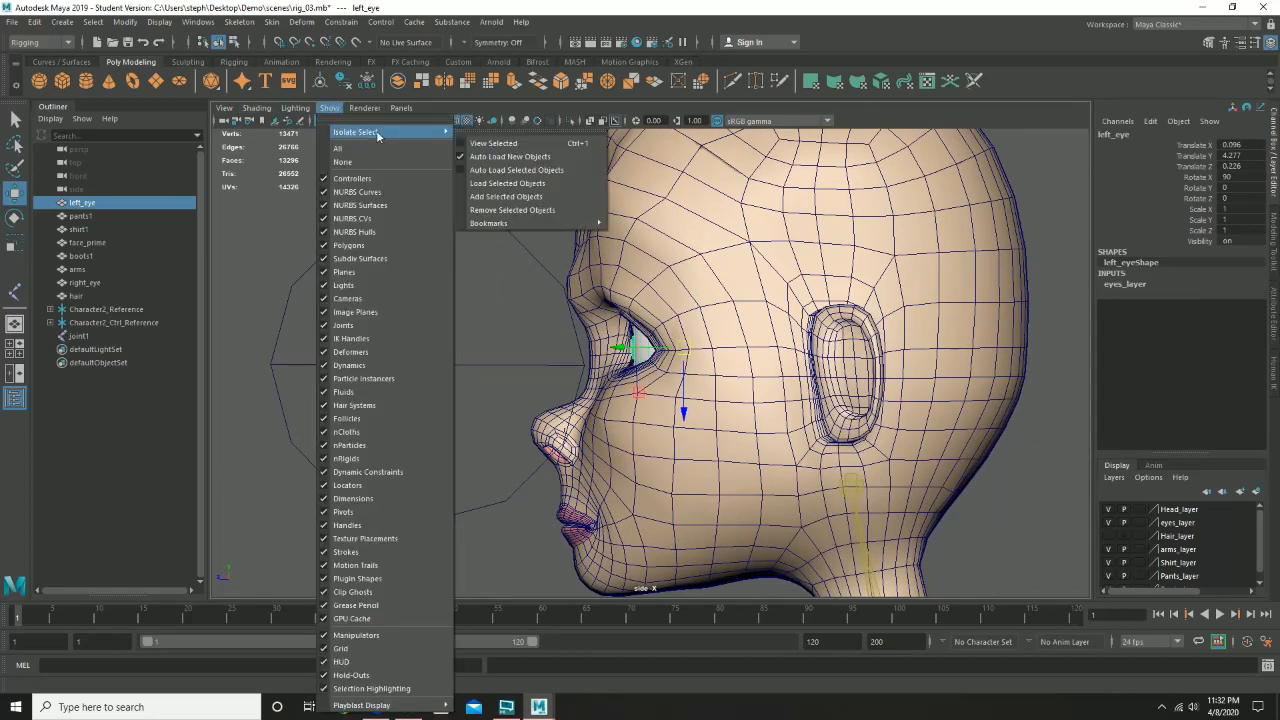
left_click(488, 143)
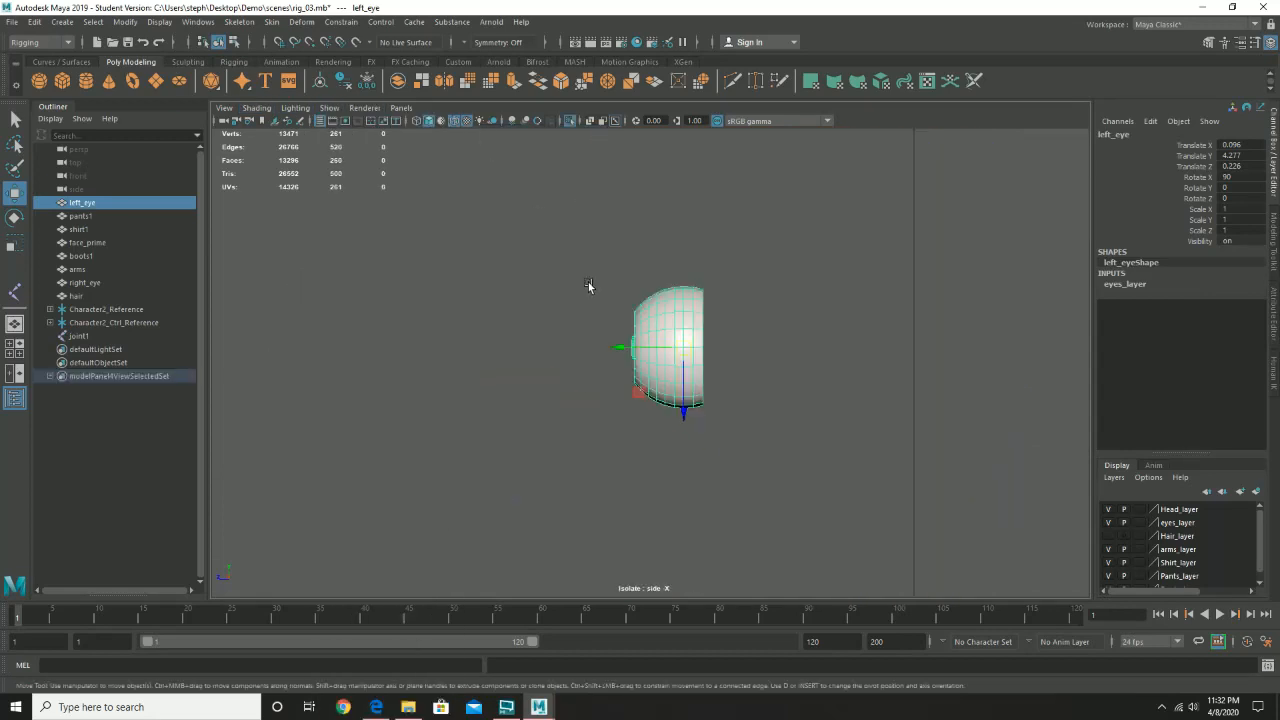
key("ctrl+1")
Add joint1 to the left_eye selection, isolate both objects in the side view, and clear the selection.
left_click(523, 247)
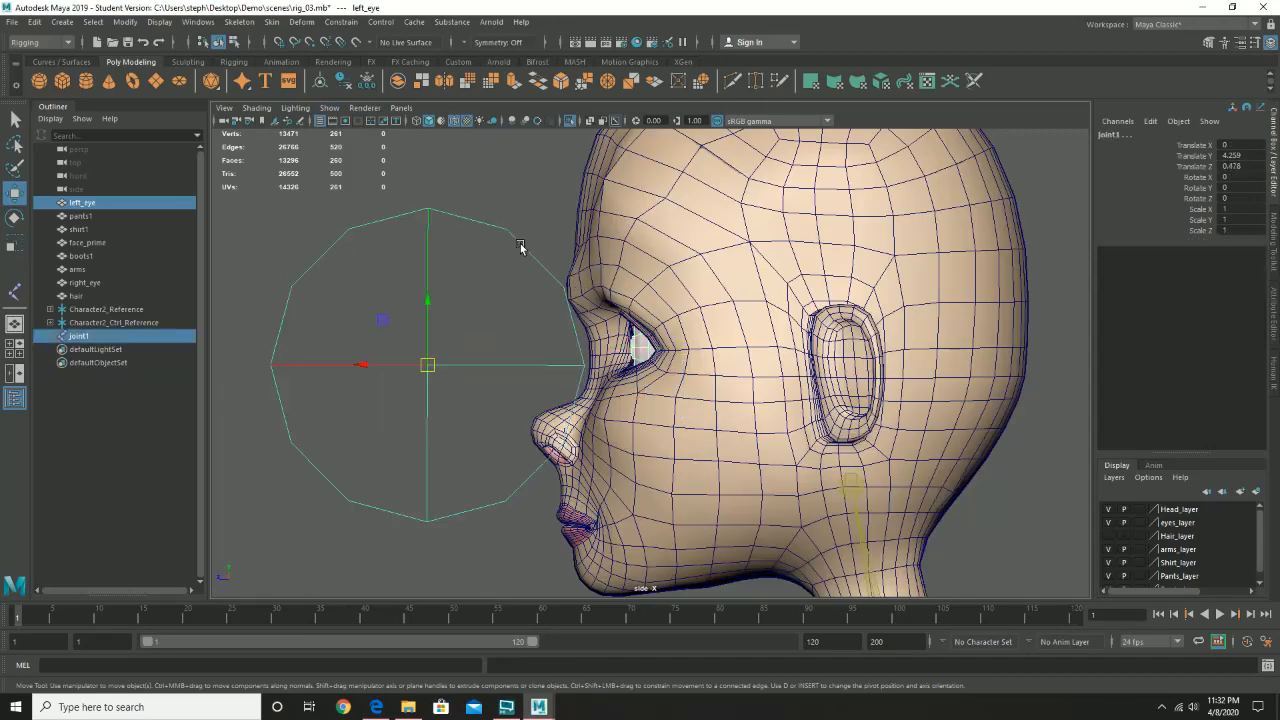
left_click(329, 108)
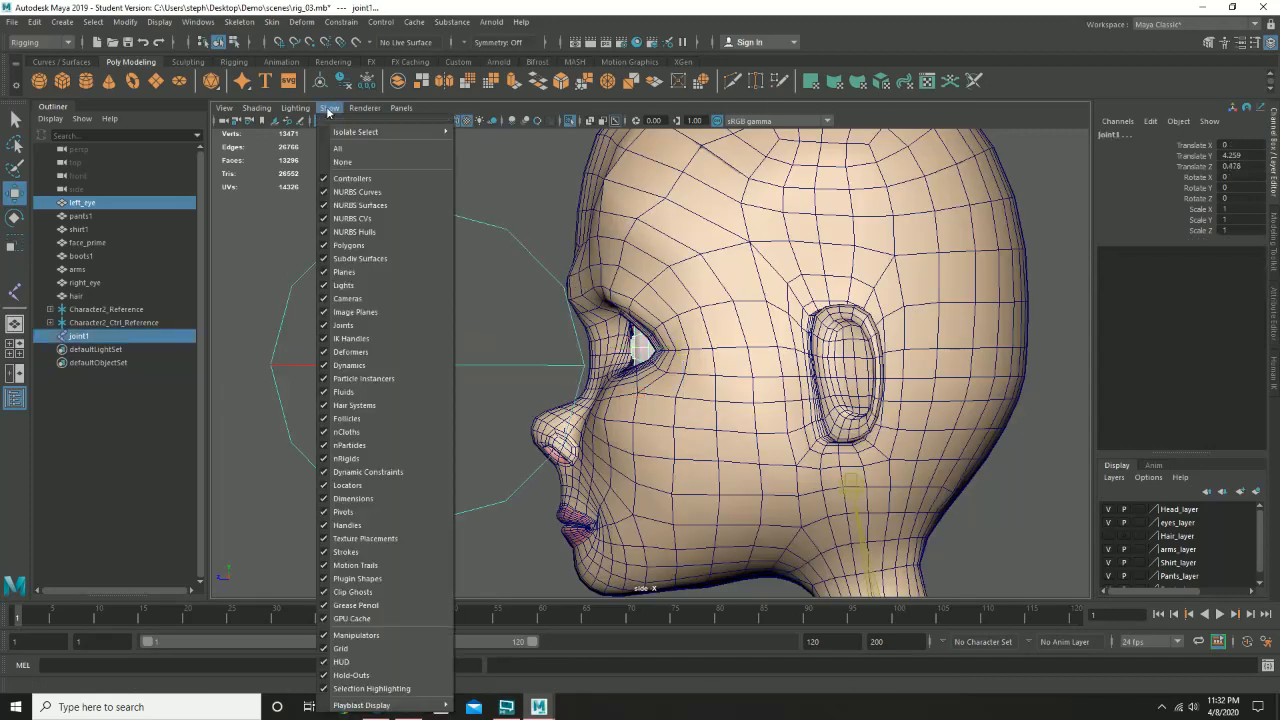
mouse_move(435, 130)
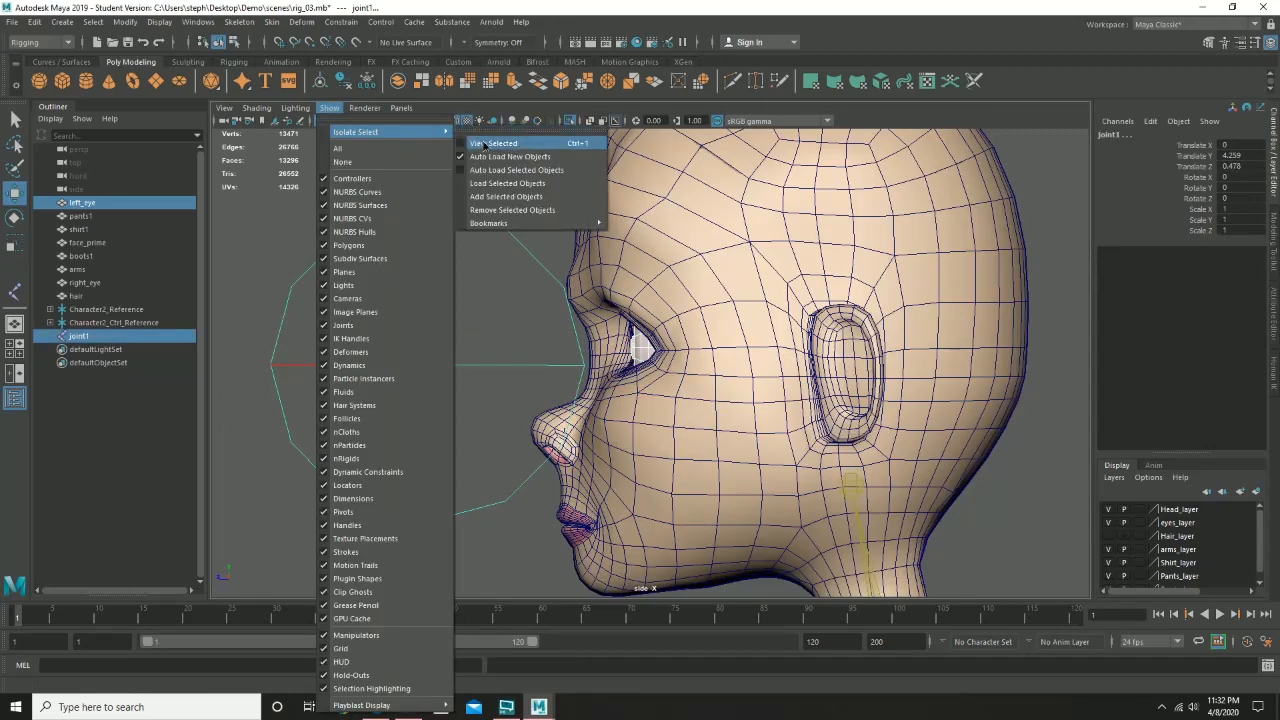
left_click(484, 144)
left_click(623, 259)
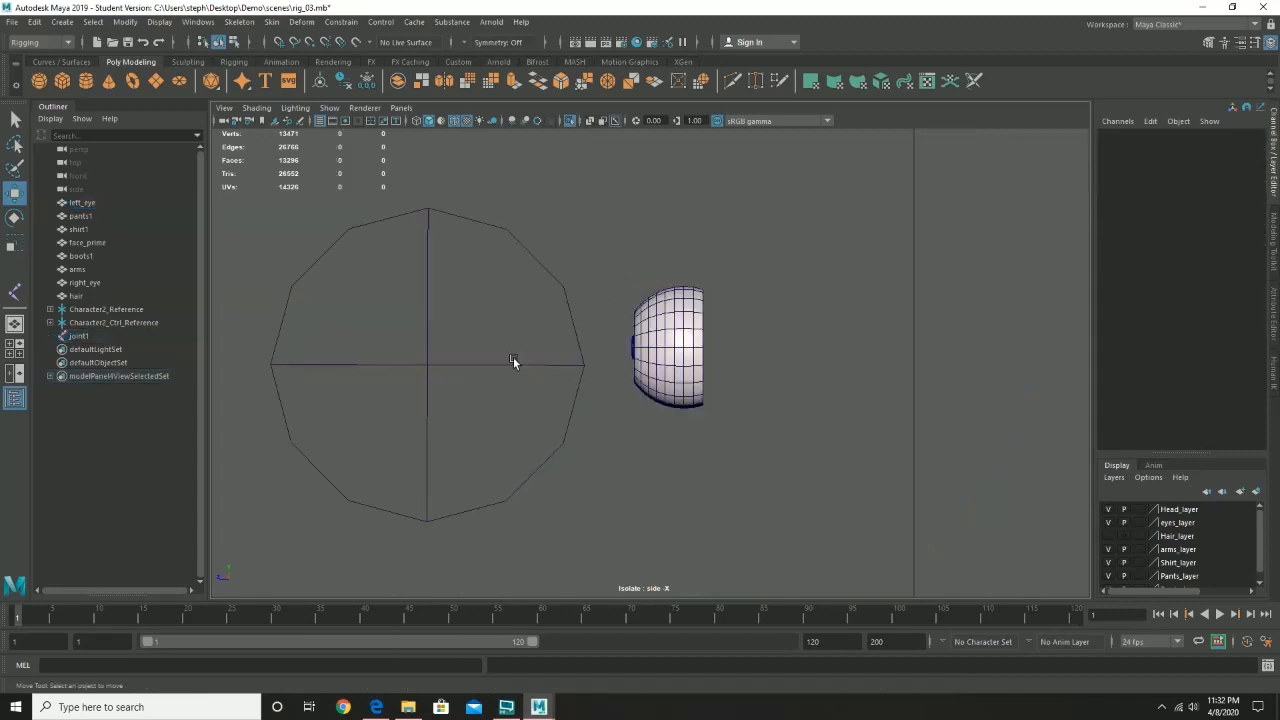
Move joint1 to the left eyeball's centre in the side view, at Translate Y about 4.276 and Translate Z about 0.227.
left_click(492, 365)
left_click_drag(365, 366, 685, 376)
scroll(1009, 474, "up", 5)
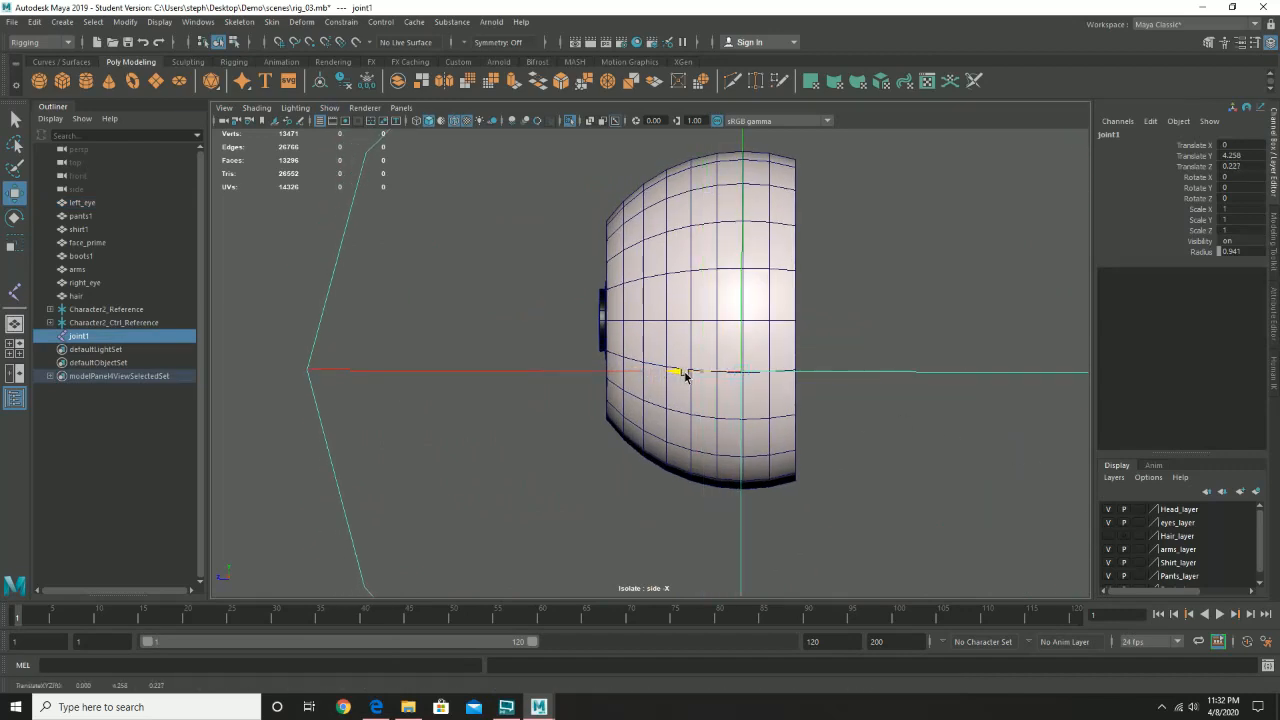
key("space")
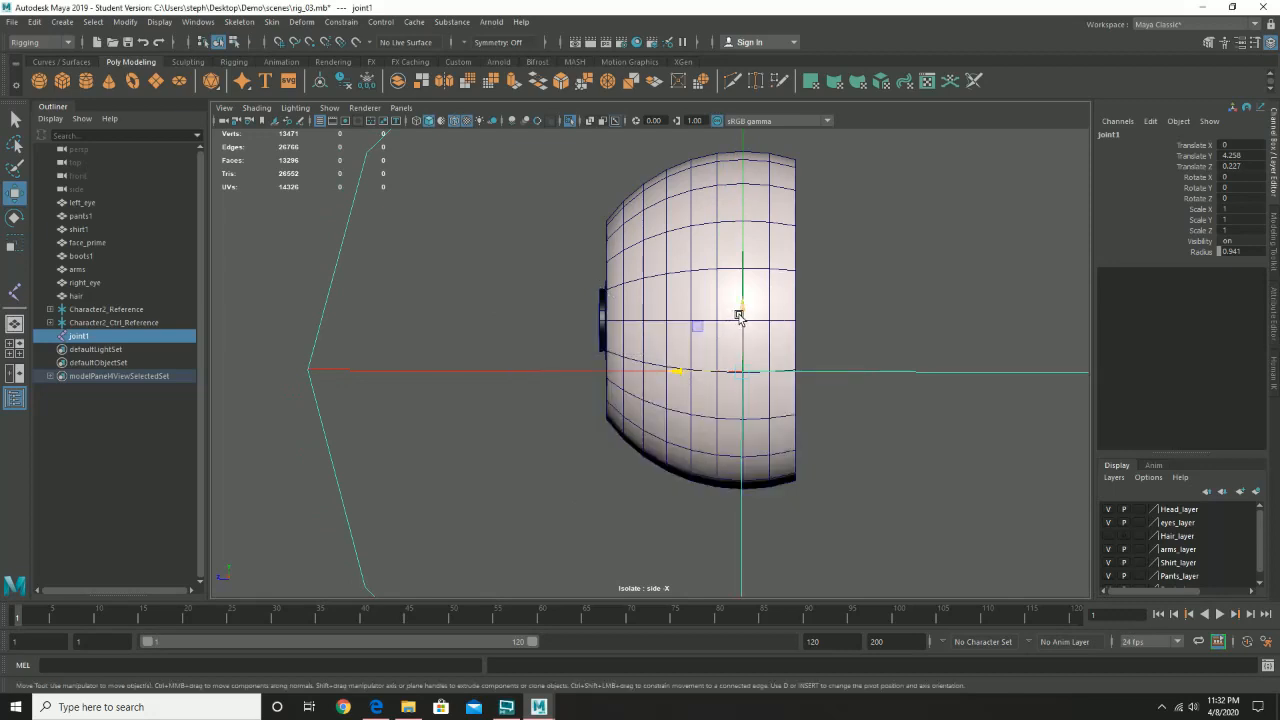
mouse_move(737, 314)
left_mouse_down()
mouse_move(741, 262)
mouse_move(743, 300)
mouse_move(720, 308)
left_mouse_up()
Centre joint1 on the left pupil in the front view, at Translate X about 0.096.
key("space")
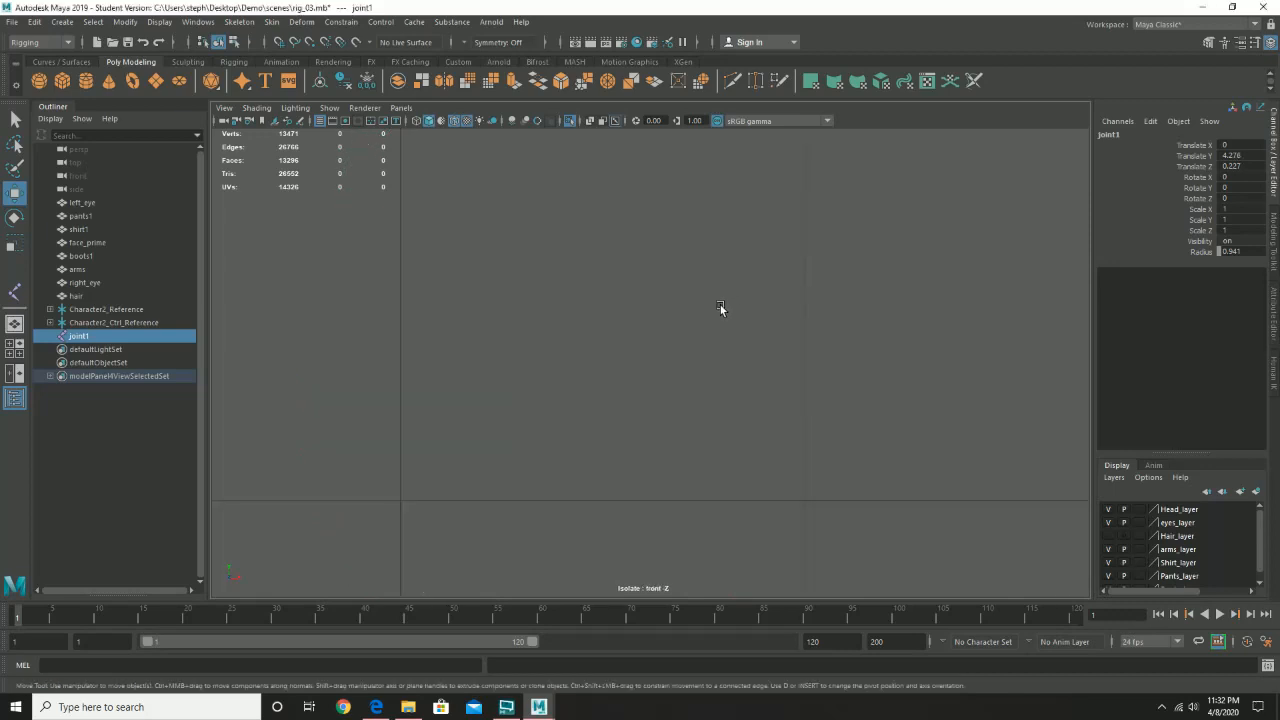
scroll(431, 320, "down", 6)
key("f")
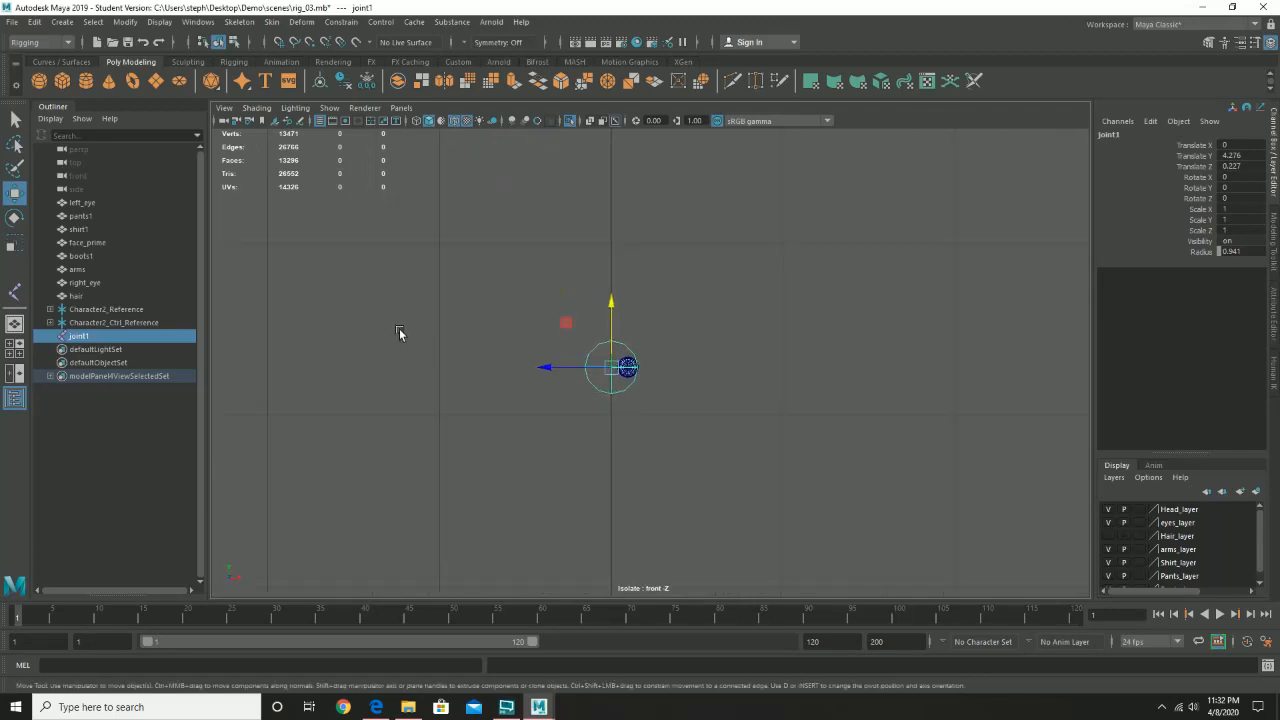
left_click_drag(391, 387, 476, 396)
right_click_drag(412, 374, 797, 504, "alt")
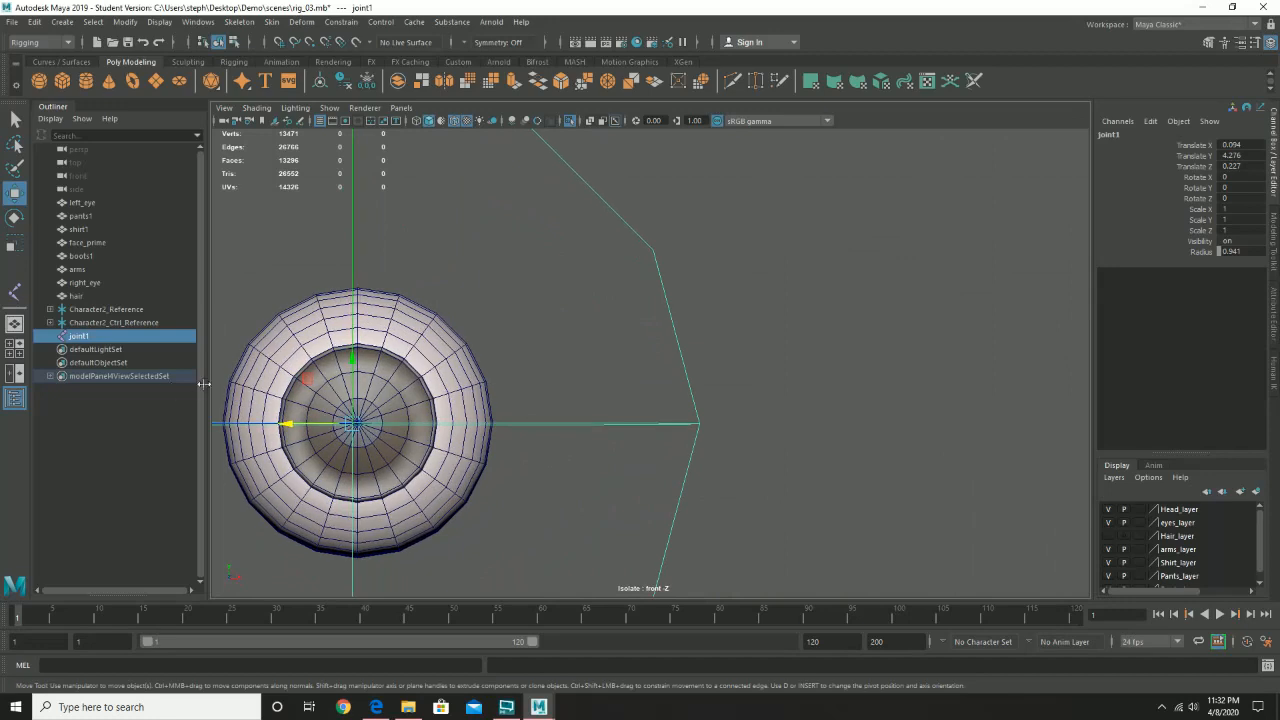
key("f")
right_click_drag(640, 295, 723, 331, "alt")
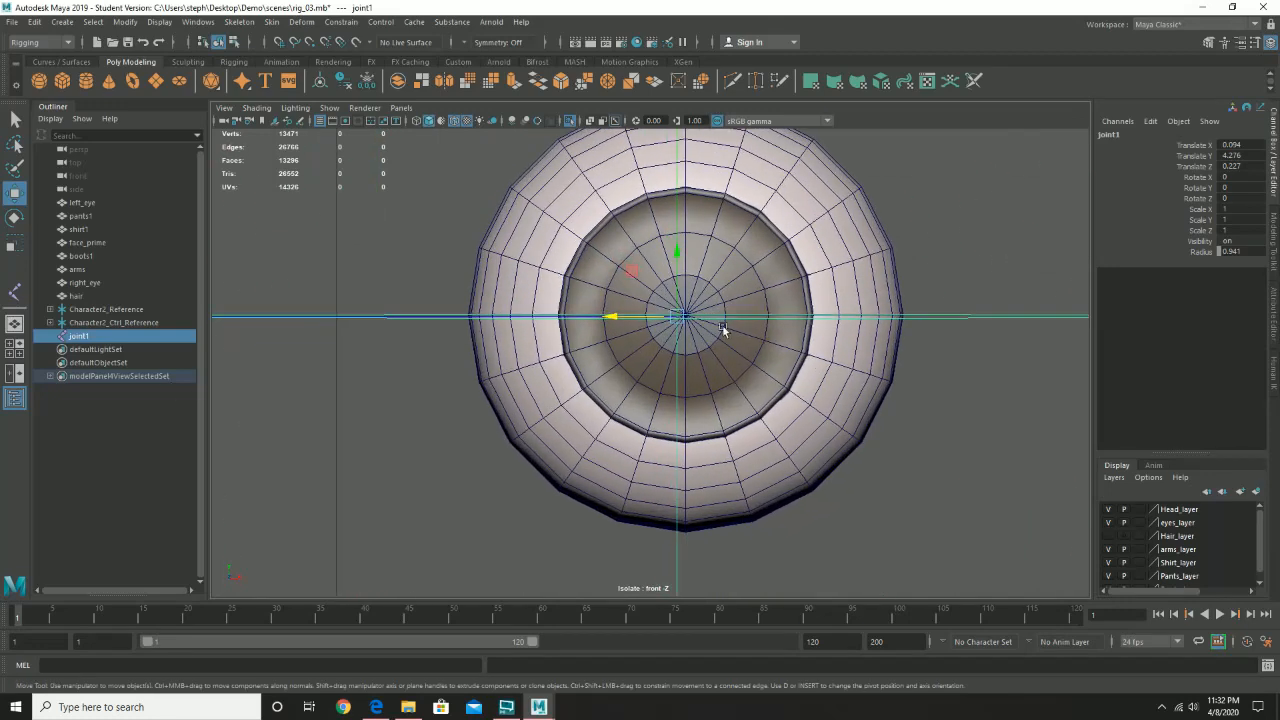
left_click_drag(608, 317, 618, 320)
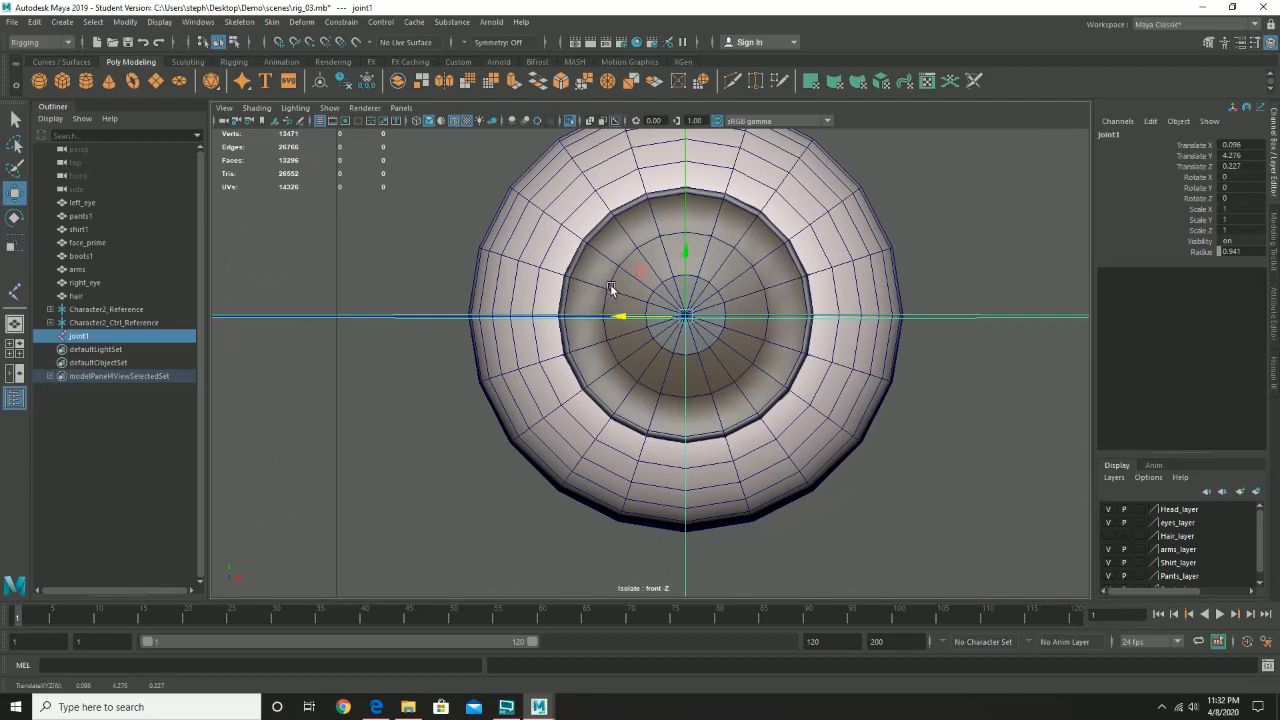
Examine joint1's placement in the left eyeball in the perspective view with the Rotate tool active.
key("space")
left_click_drag(671, 257, 666, 238)
left_click_drag(768, 318, 451, 306, "alt")
right_click_drag(451, 306, 611, 354, "alt")
key("f")
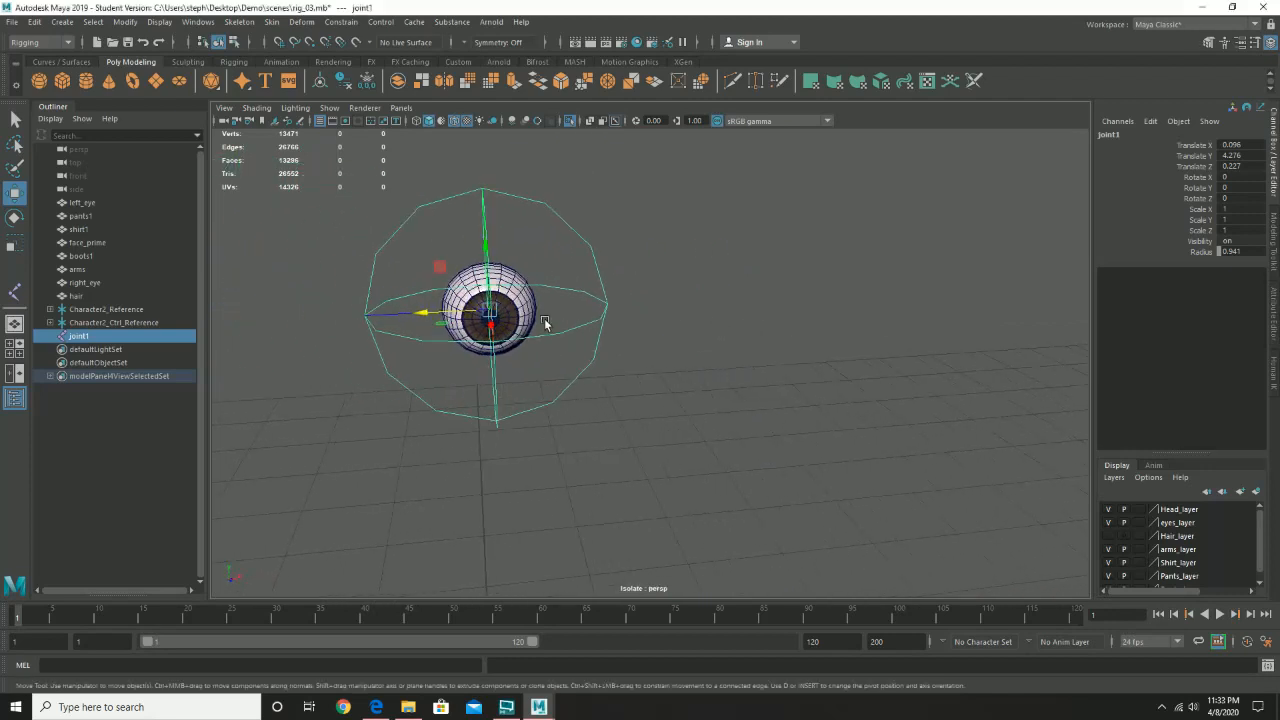
key("e")
left_click_drag(497, 295, 532, 287)
right_click_drag(640, 297, 474, 314, "alt")
middle_click_drag(486, 313, 700, 285, "alt")
left_click_drag(682, 285, 646, 283, "alt")
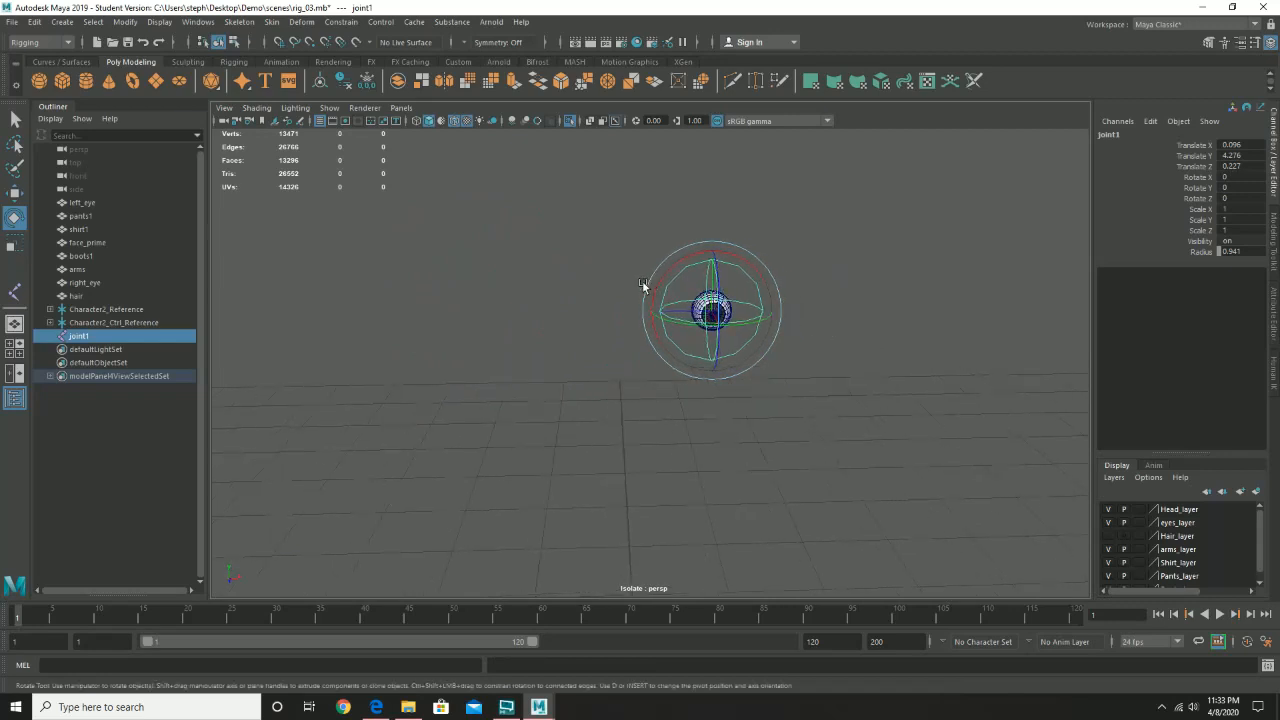
Turn off object isolation in the perspective view and bring the character's face into close view.
left_click(334, 110)
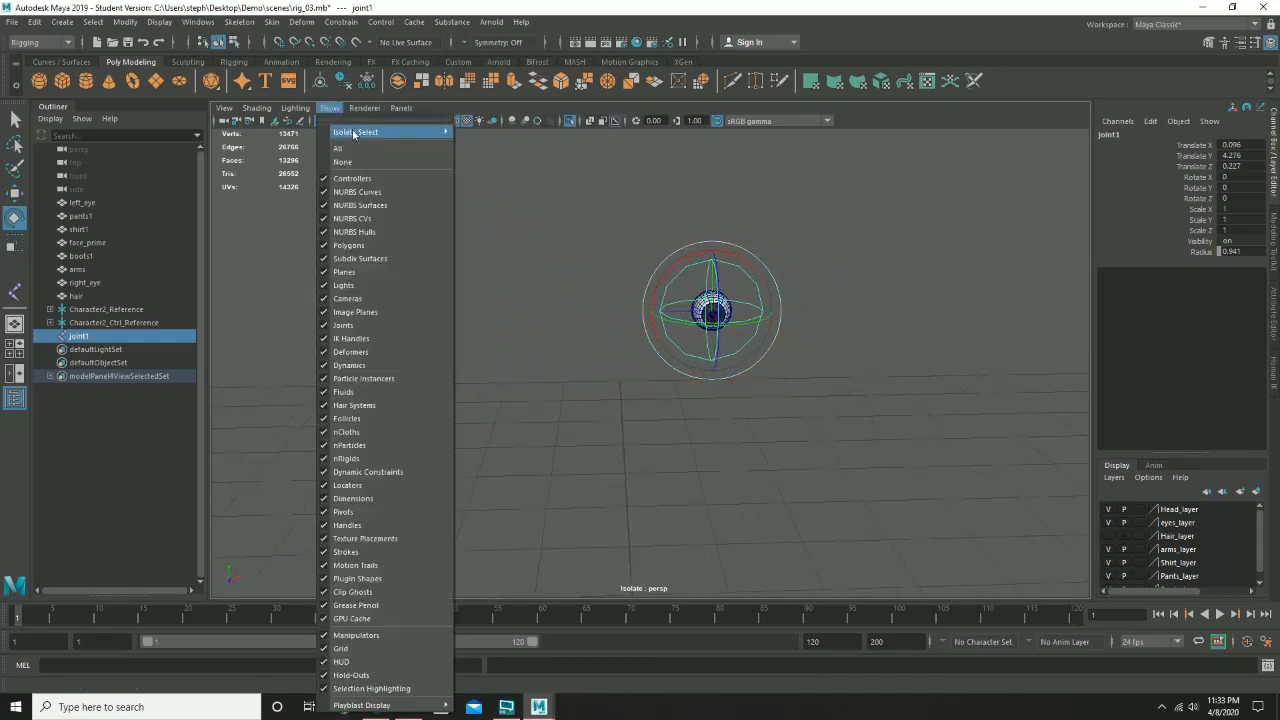
mouse_move(397, 133)
left_click(483, 144)
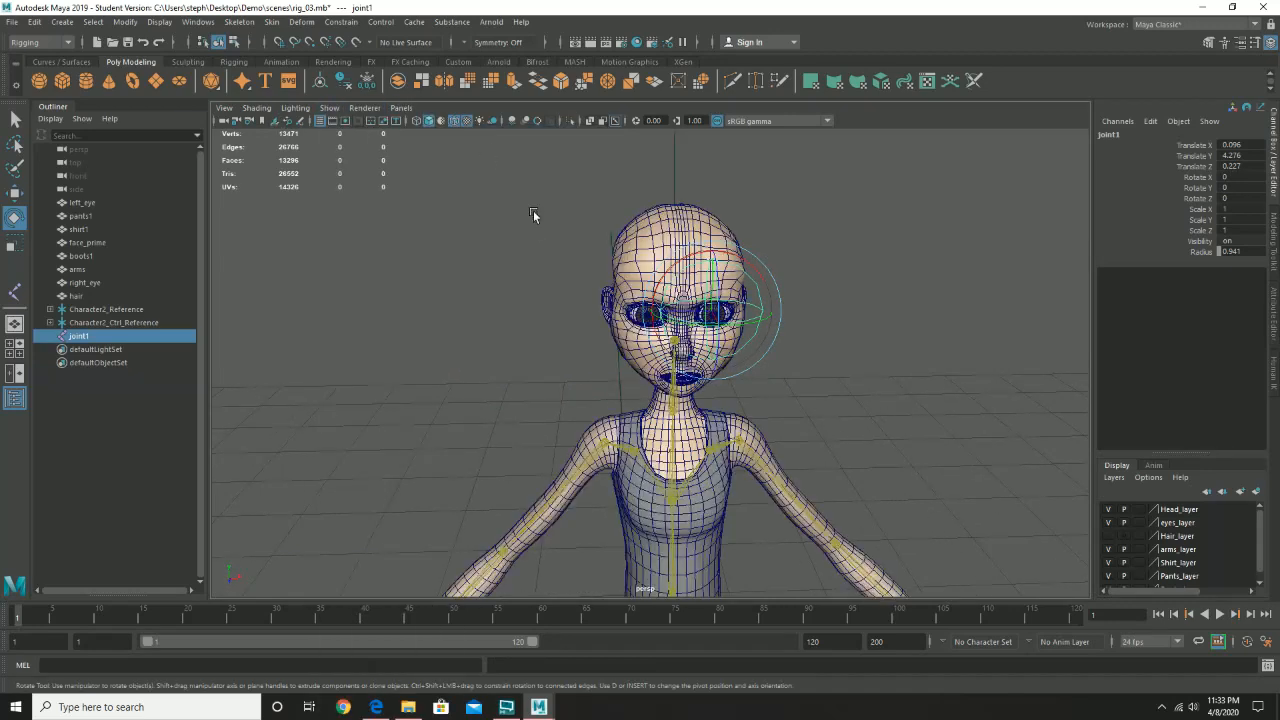
left_click_drag(531, 214, 600, 294, "alt")
right_click_drag(600, 294, 773, 308, "alt")
left_click_drag(773, 308, 688, 344, "alt")
Rename the joint in the left eyeball as lt_eye.
double_click(1110, 134)
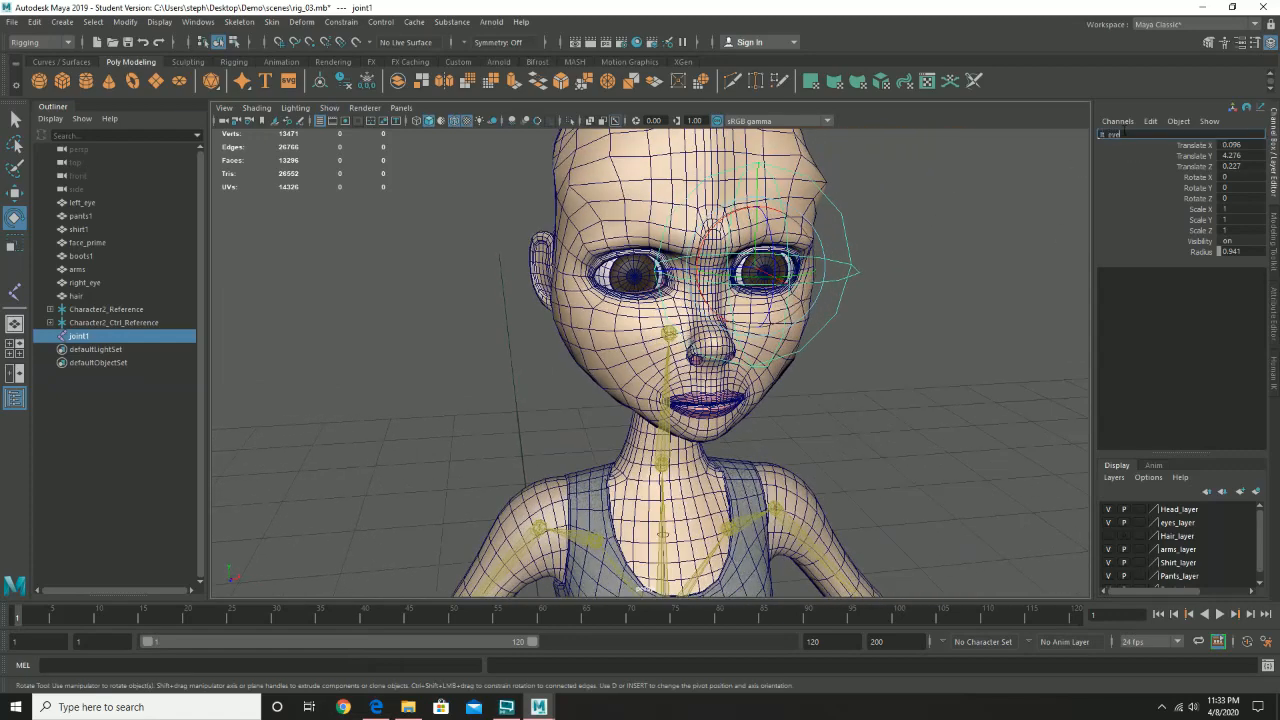
type("lt_eye")
key("Return")
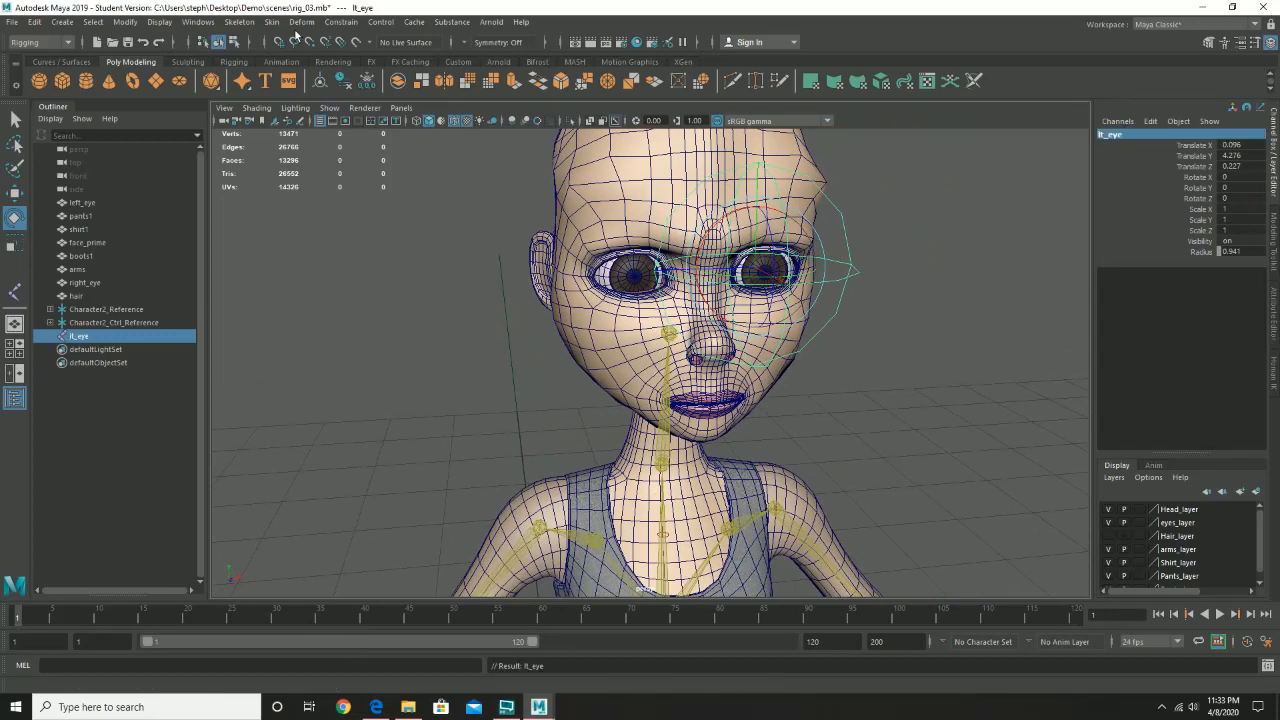
Mirror the lt_eye joint across YZ with the Behavior function, replacing lt with rt in the duplicate's name.
left_click(231, 26)
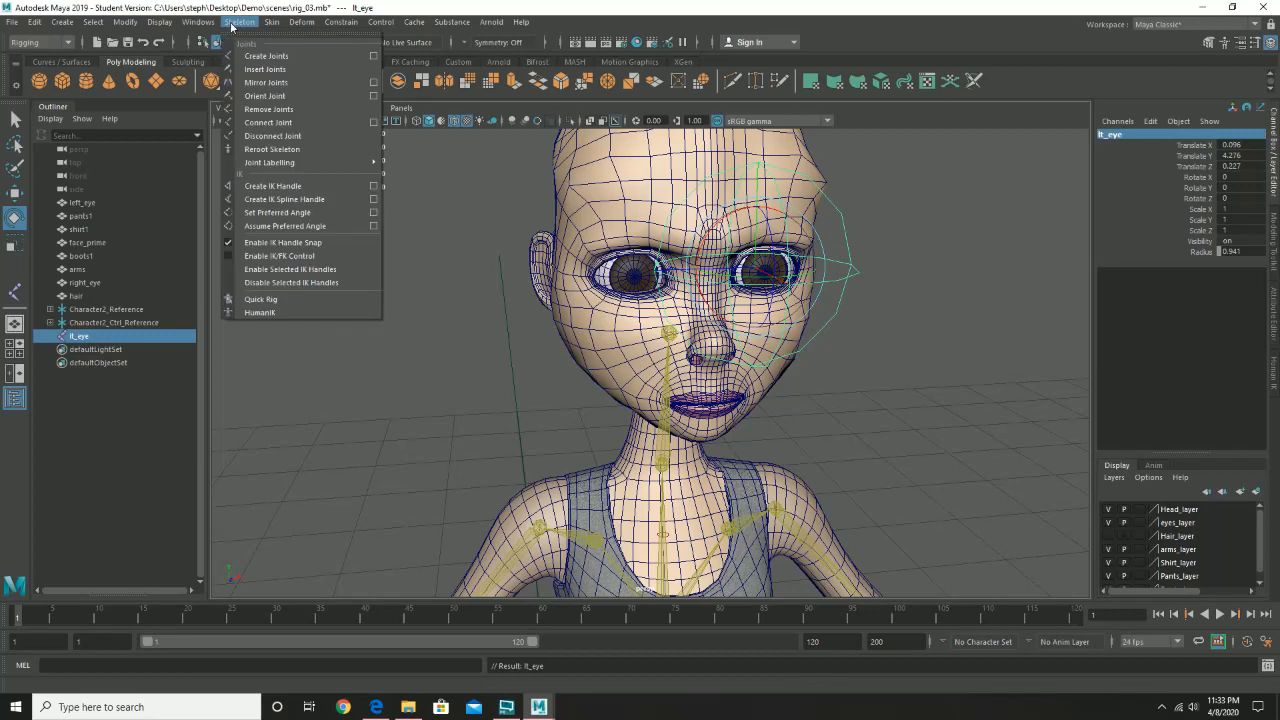
left_click(232, 26)
left_click(235, 27)
left_click(236, 26)
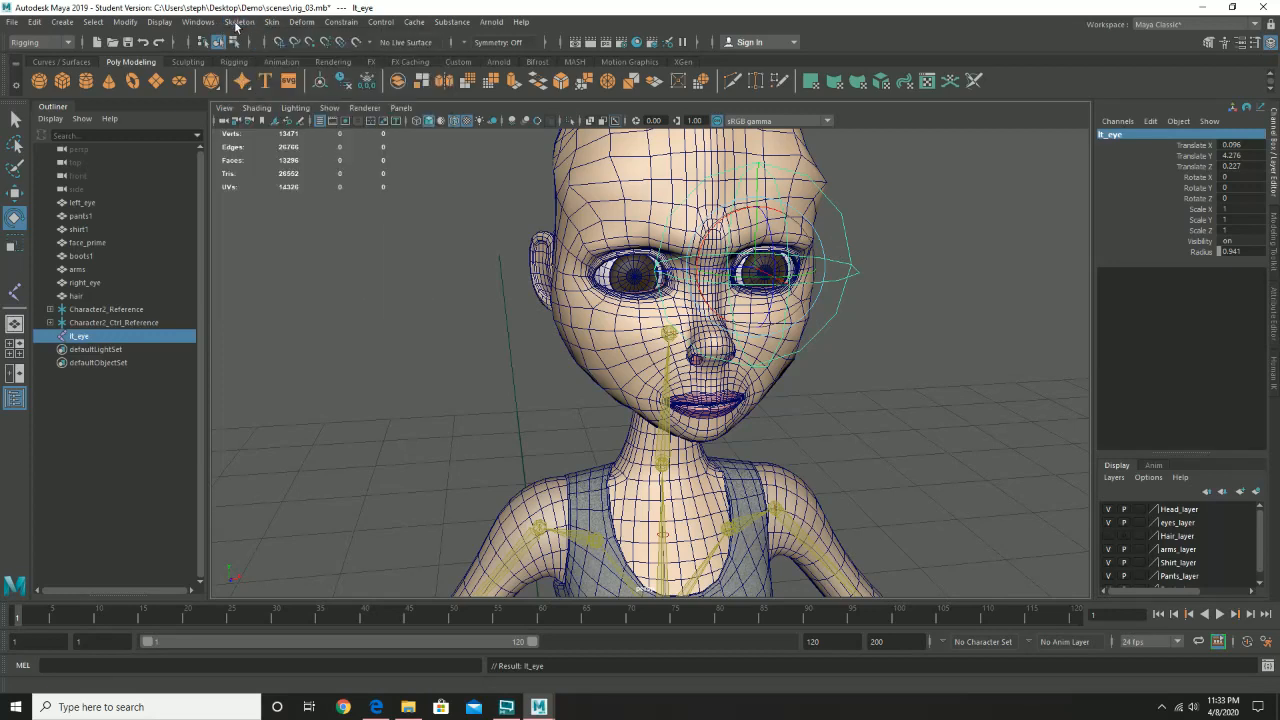
left_click(237, 27)
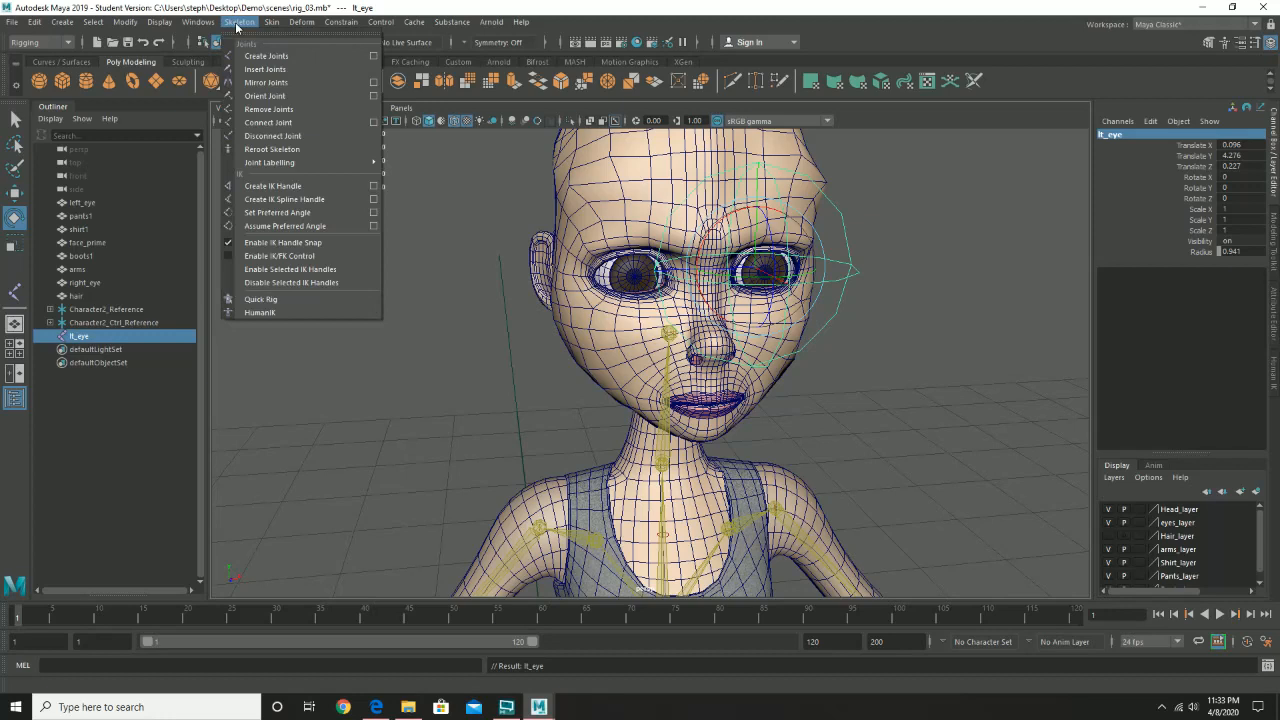
left_click(373, 83)
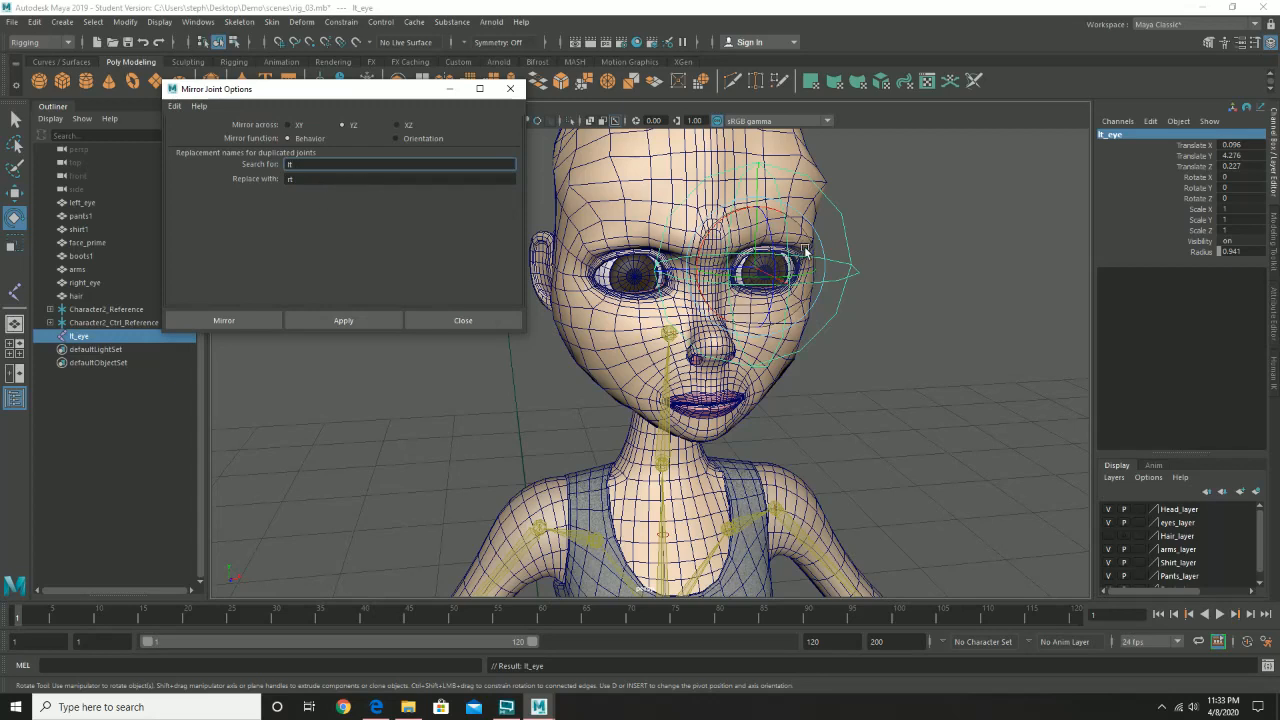
left_click(340, 321)
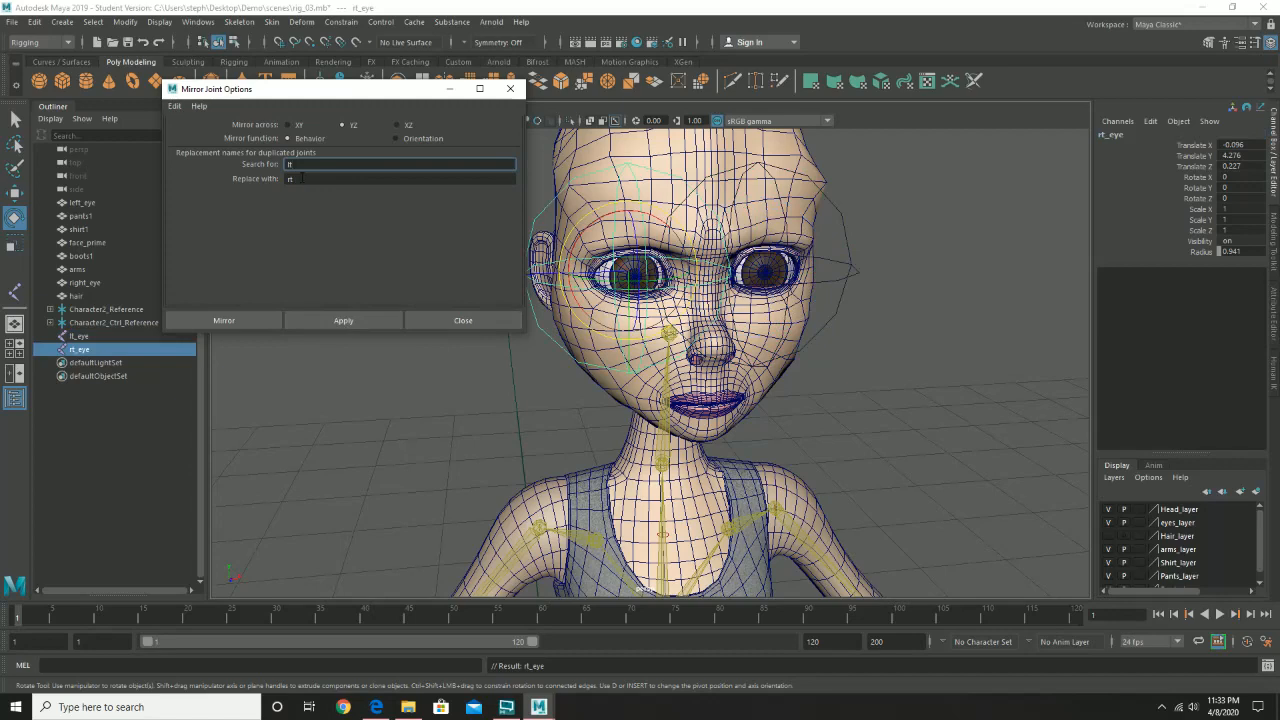
left_click(463, 321)
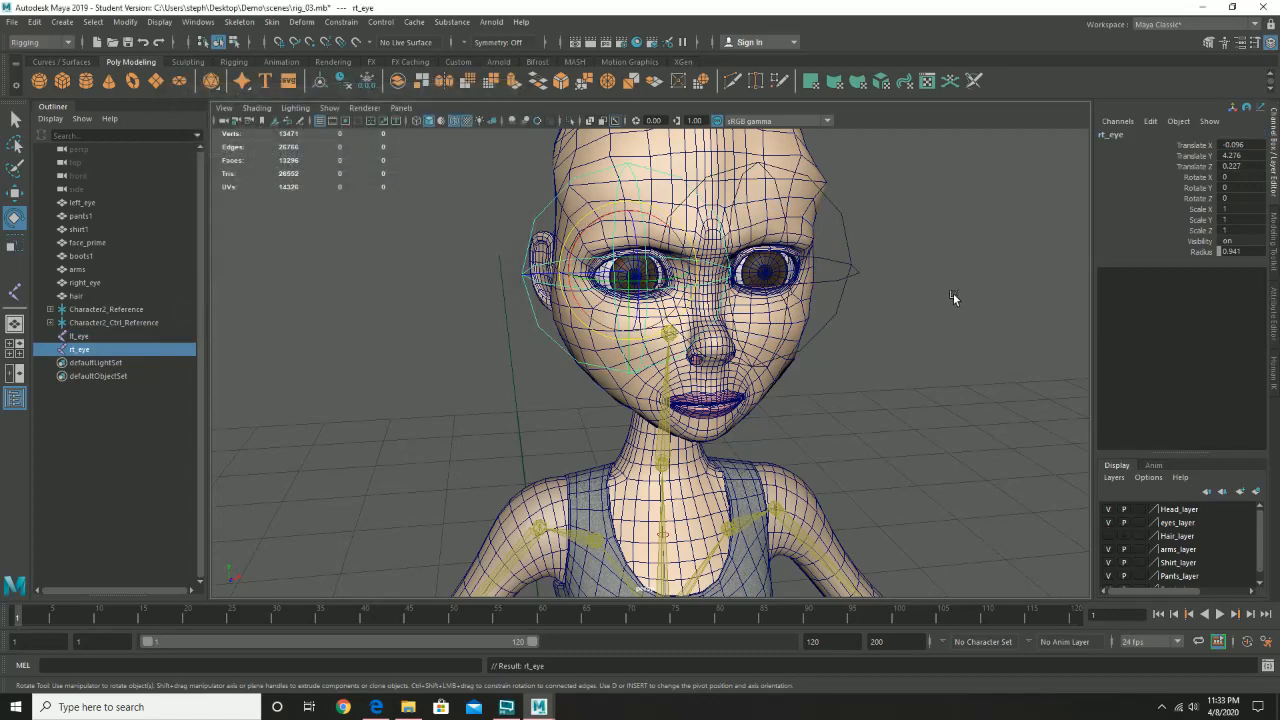
Select both eye joints and set Character2's HumanIK source to None.
left_click_drag(953, 293, 894, 263, "alt")
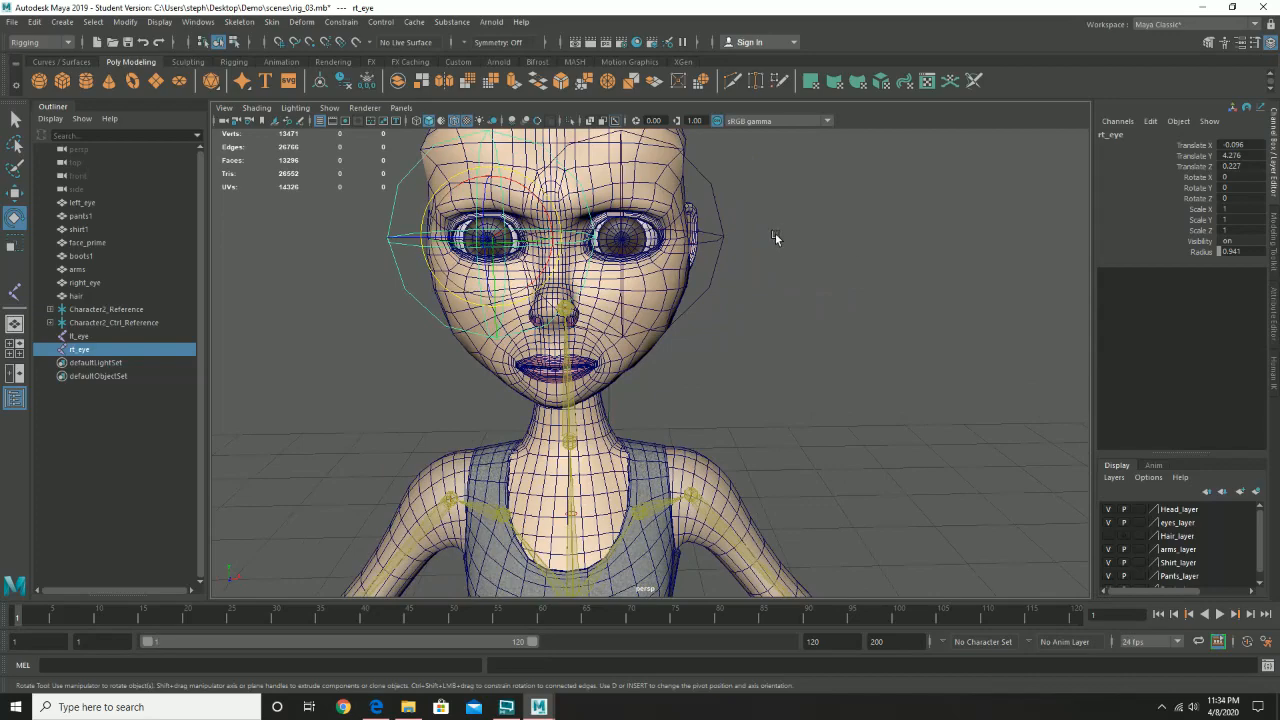
left_click_drag(736, 276, 746, 308, "alt")
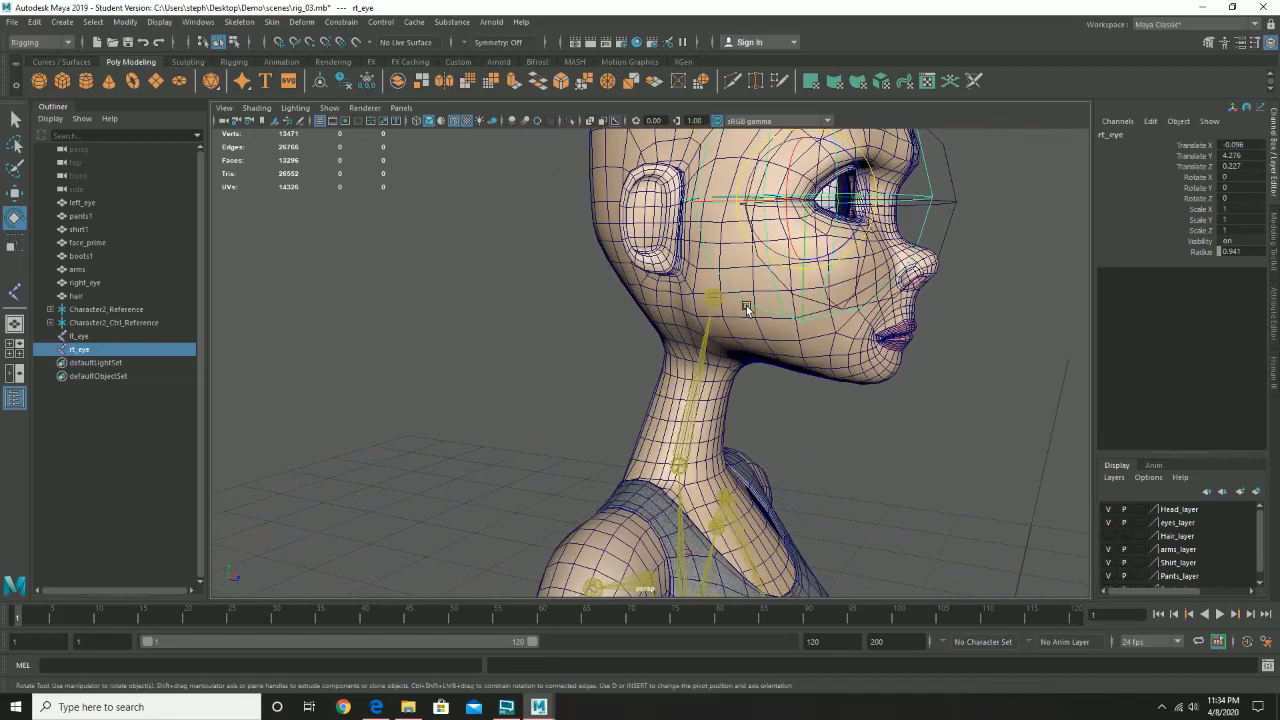
left_click(952, 205, "shift")
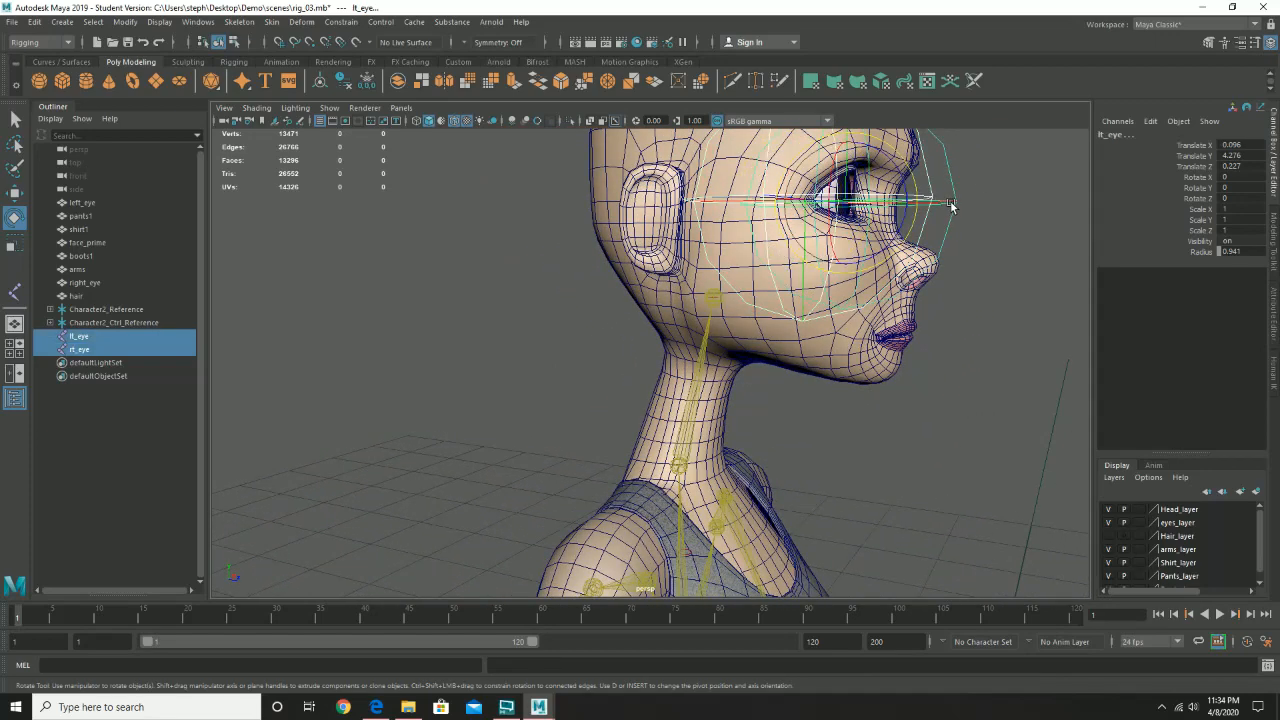
left_click(1209, 42)
left_click(1188, 127)
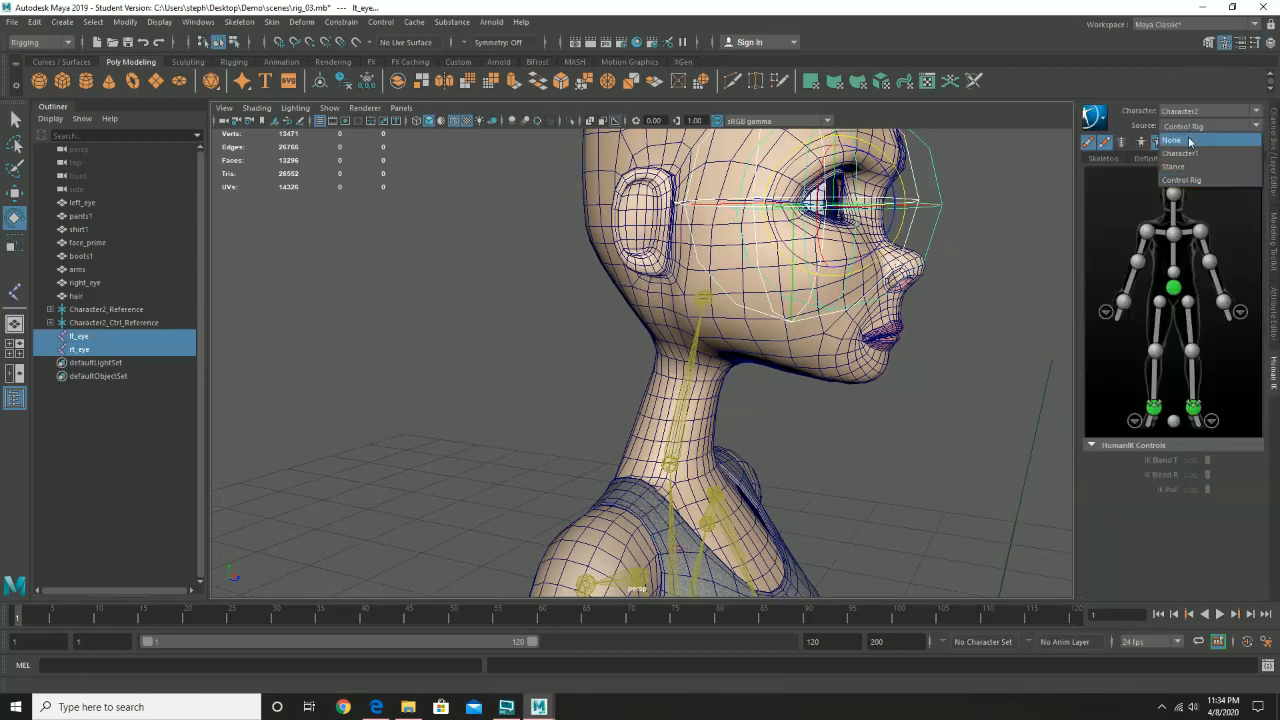
left_click(1193, 141)
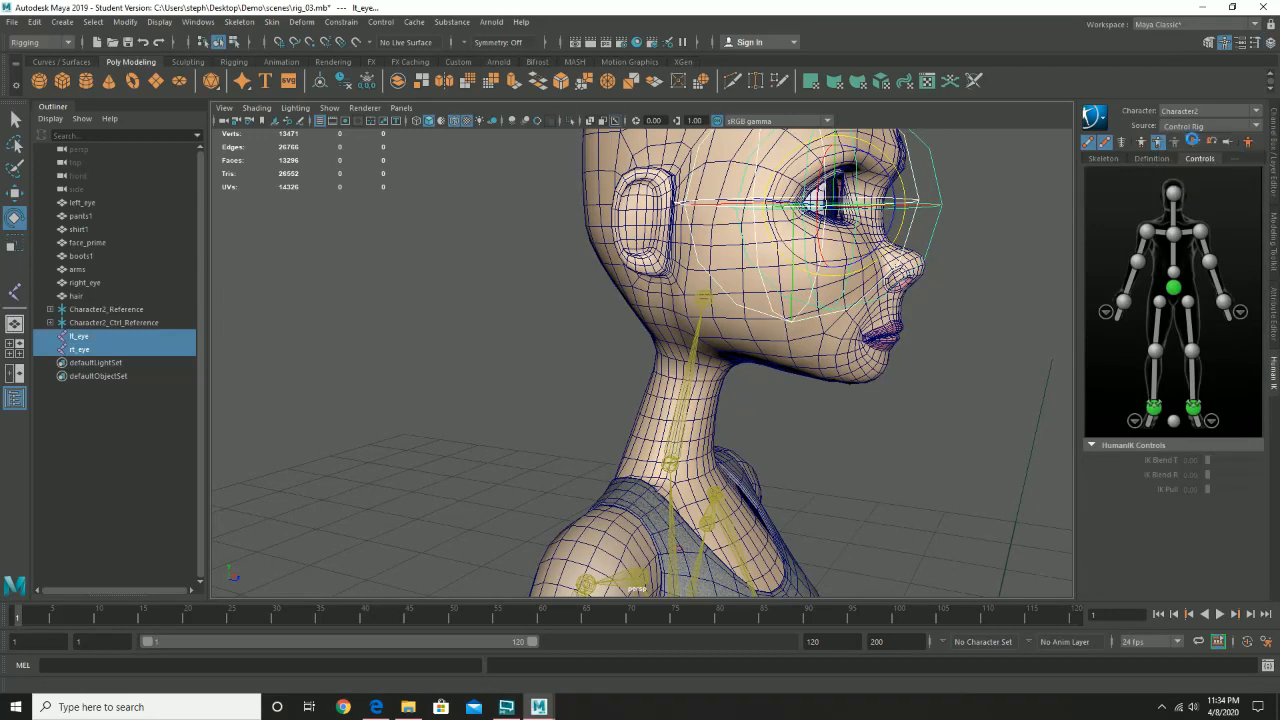
Parent the lt_eye and rt_eye joints to the Character2 head joint.
left_click(703, 300)
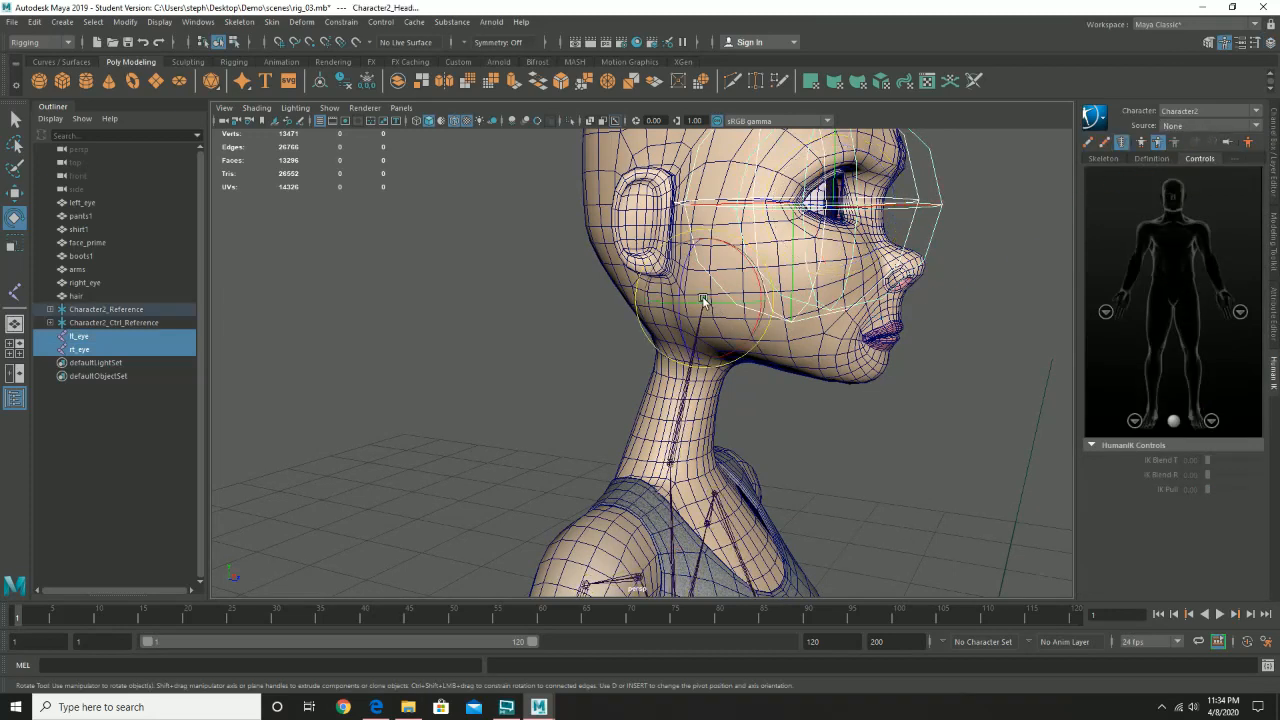
left_click(945, 207)
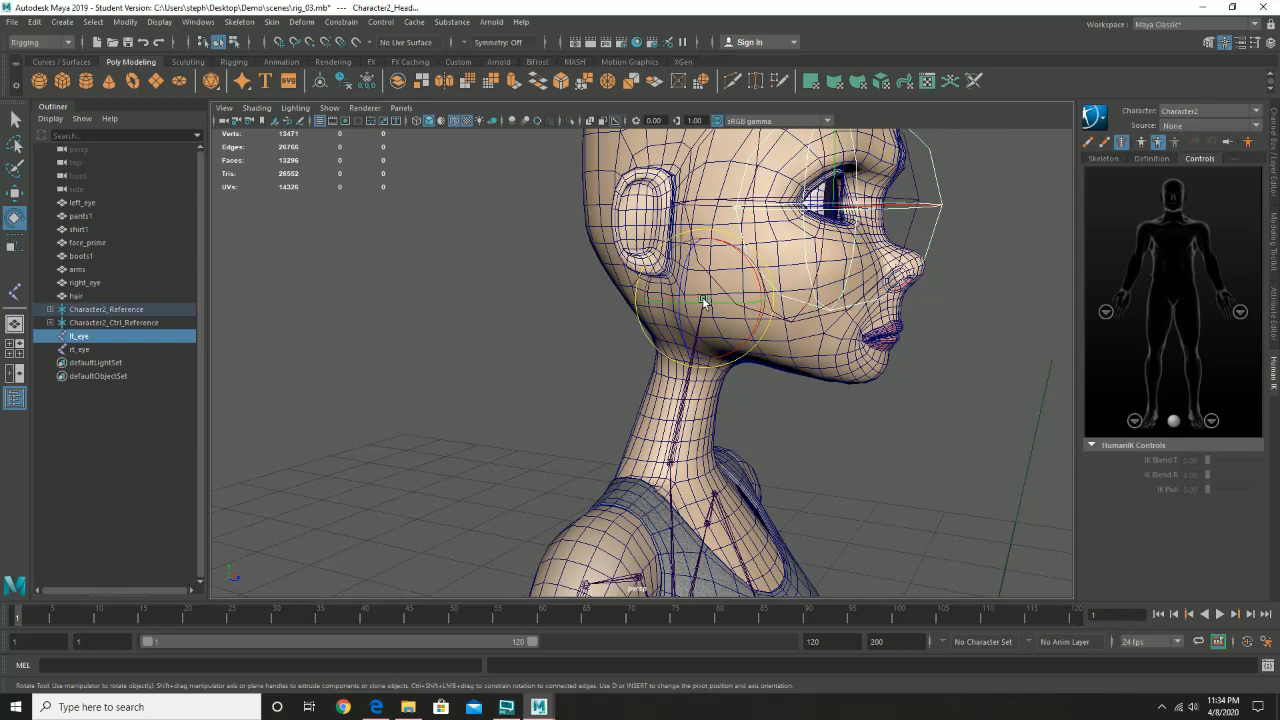
key("ctrl+z")
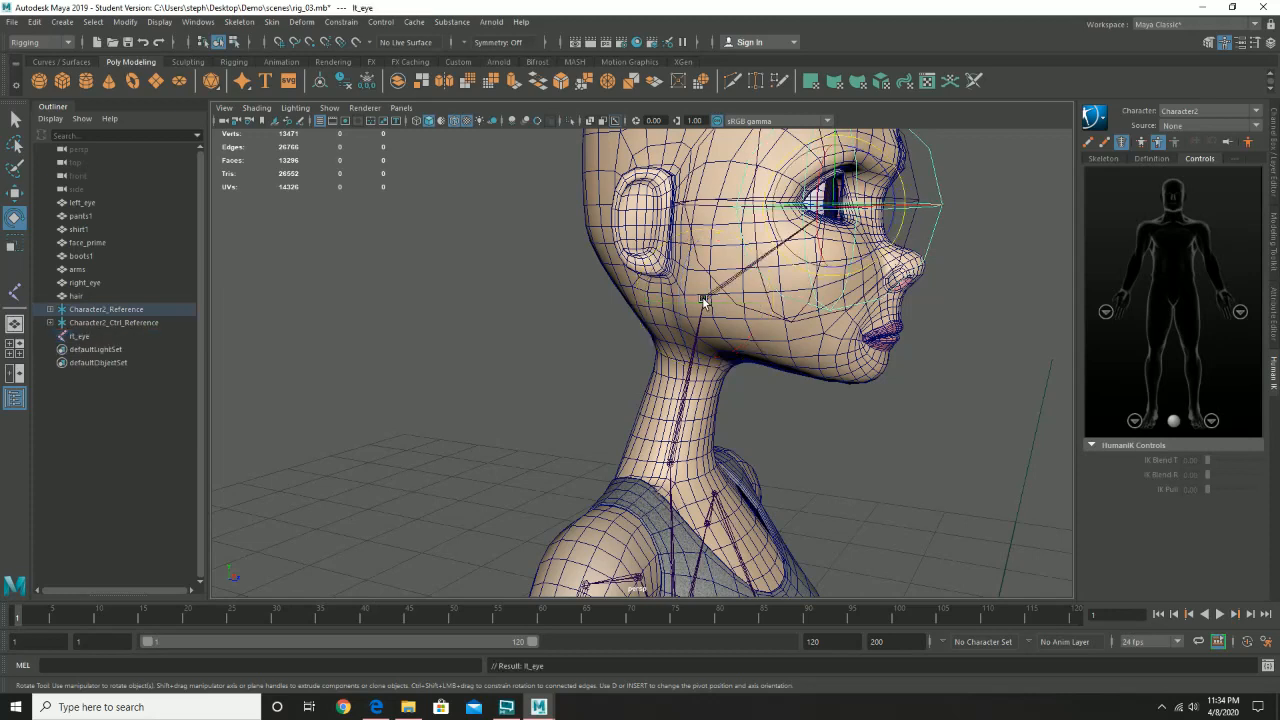
key("shift+z")
key("shift+z")
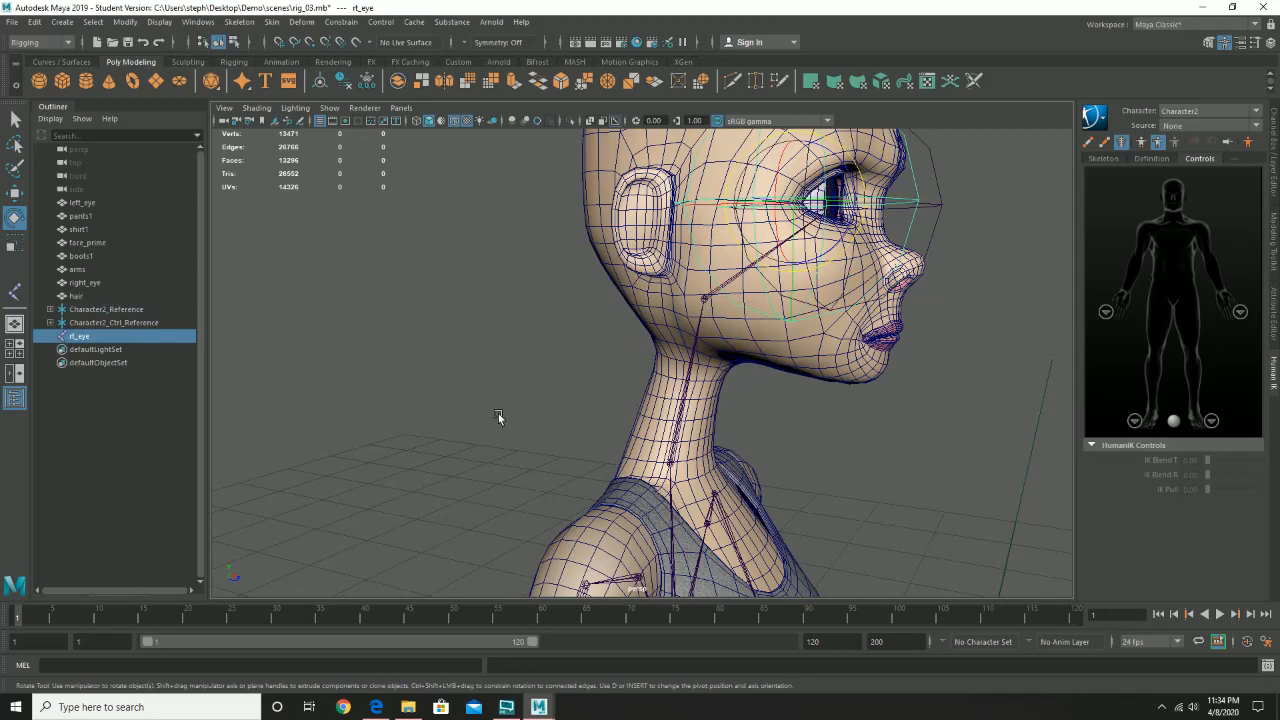
left_click(703, 302)
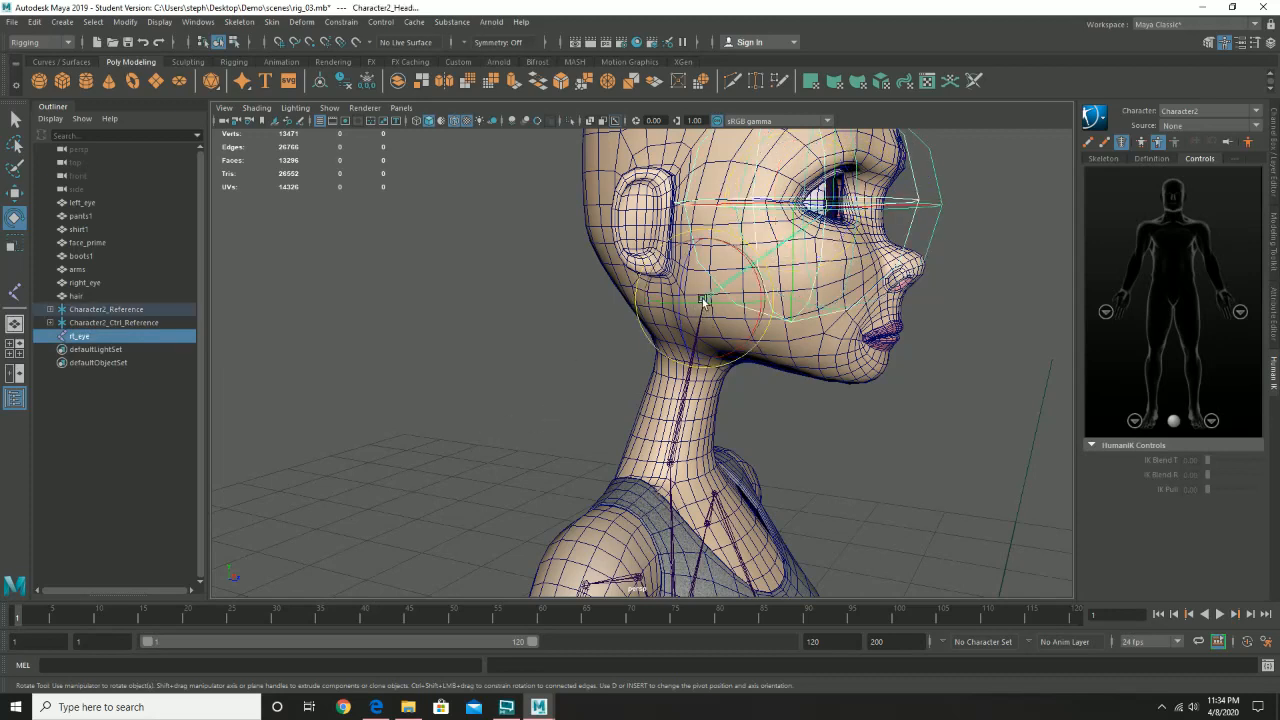
key("p")
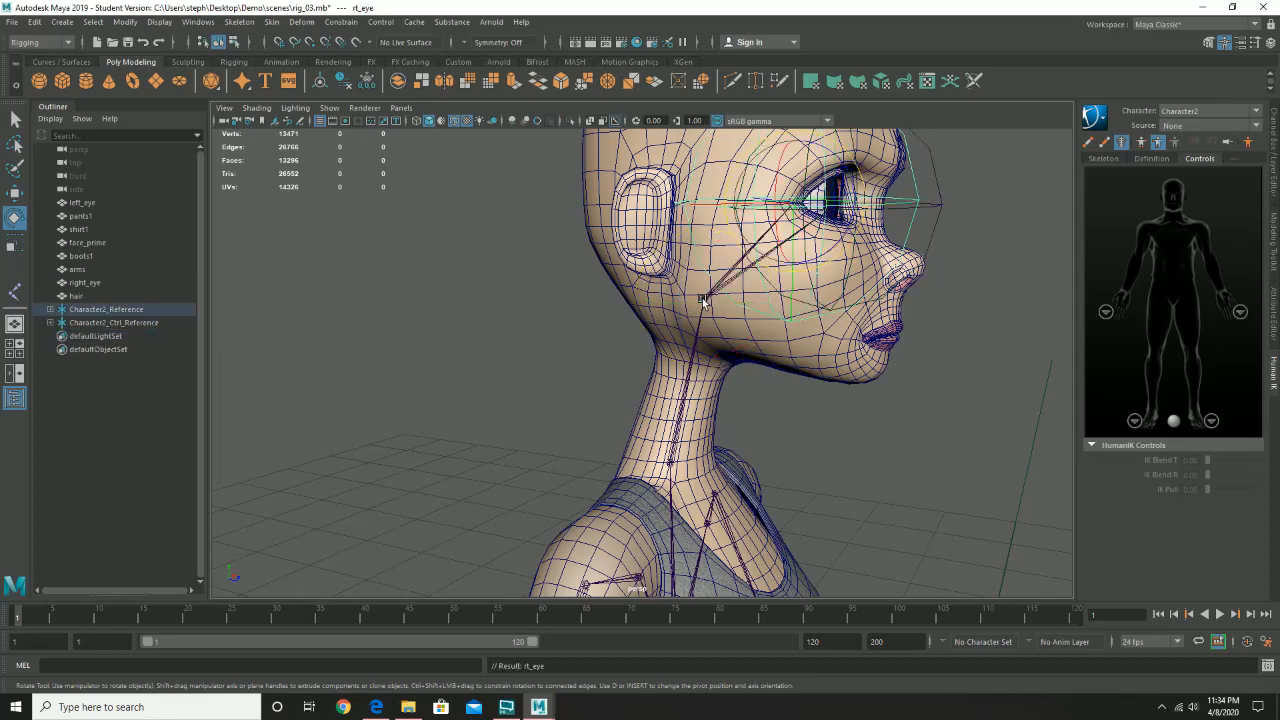
Set Character2's HumanIK source back to Control Rig.
left_click_drag(839, 290, 874, 294, "alt")
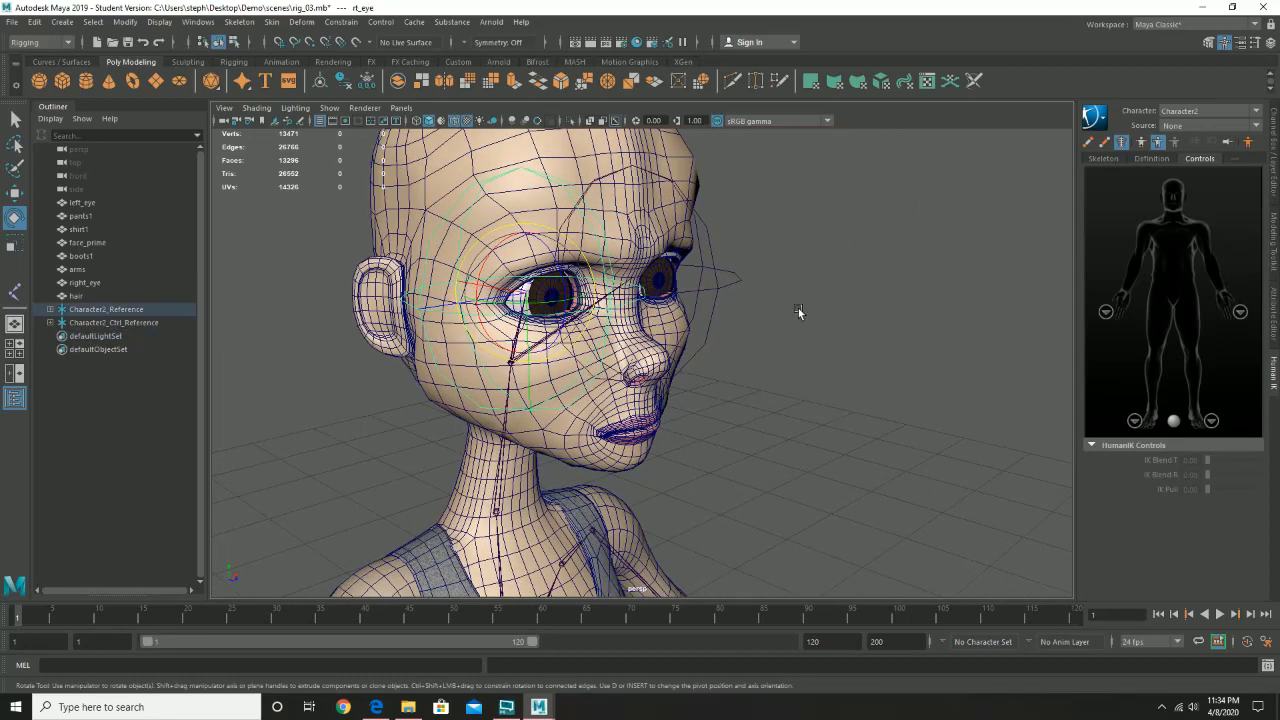
left_click_drag(740, 311, 779, 305, "alt")
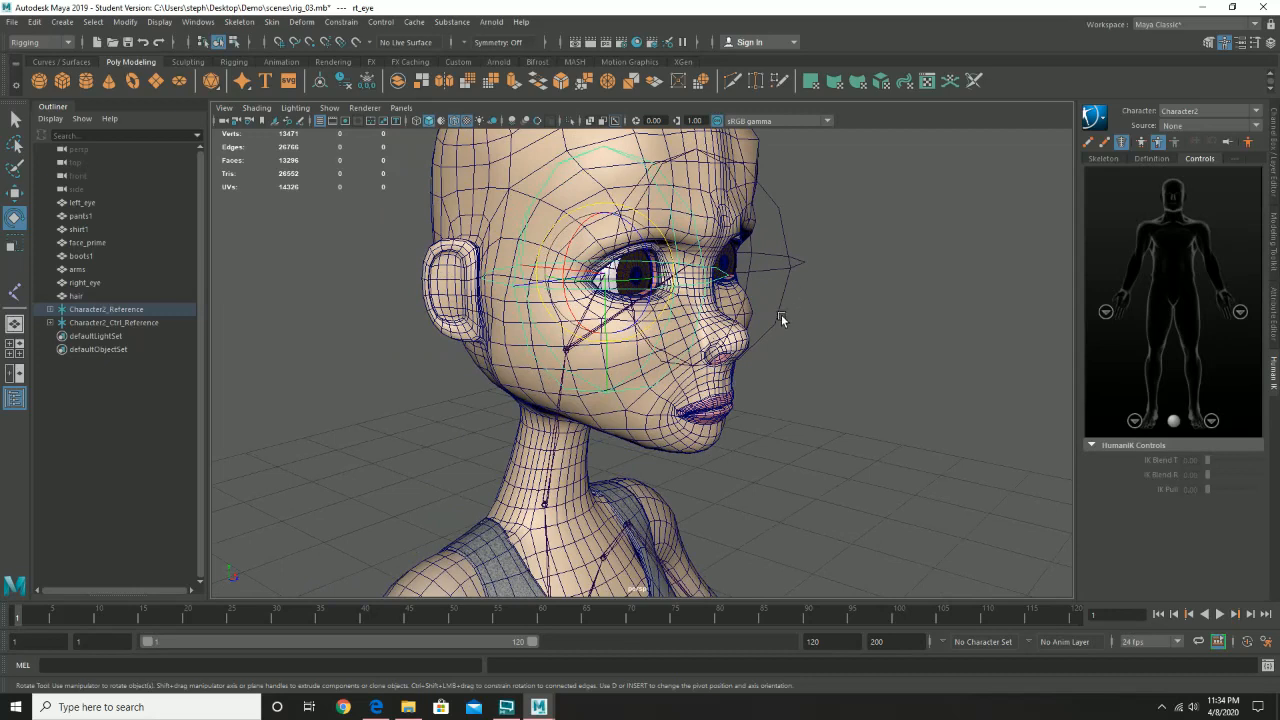
left_click(1215, 125)
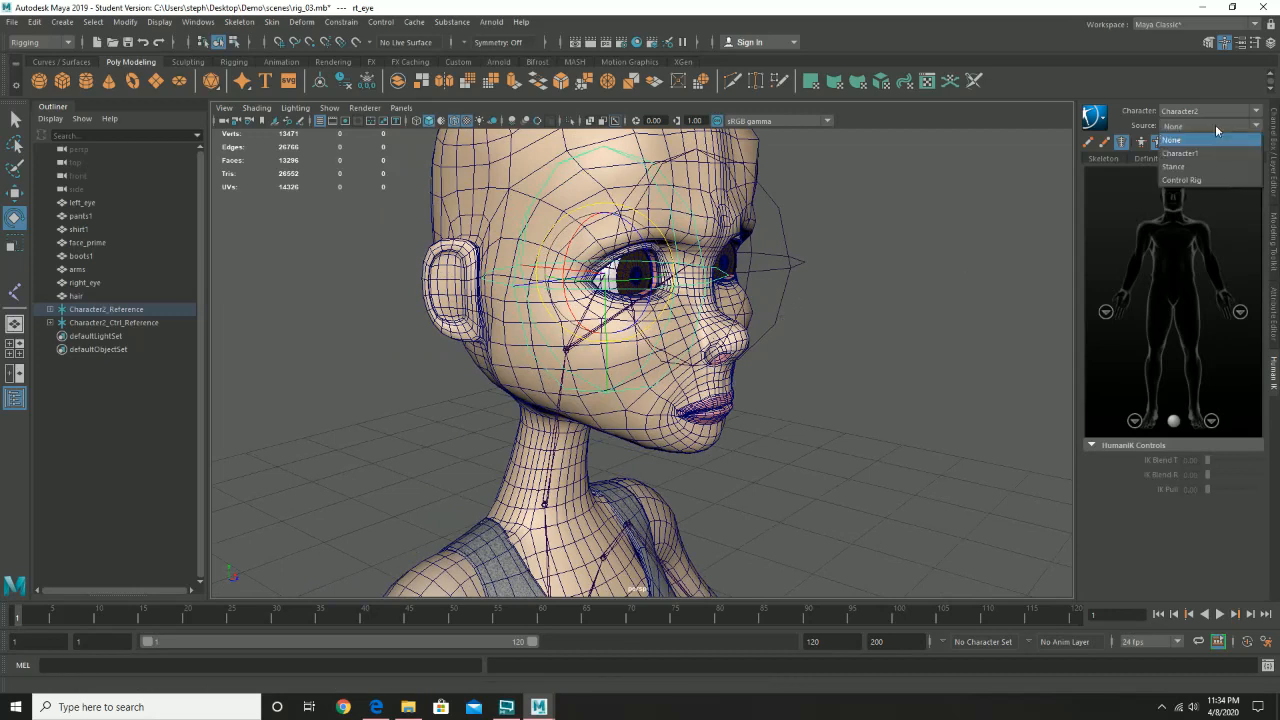
left_click(1212, 180)
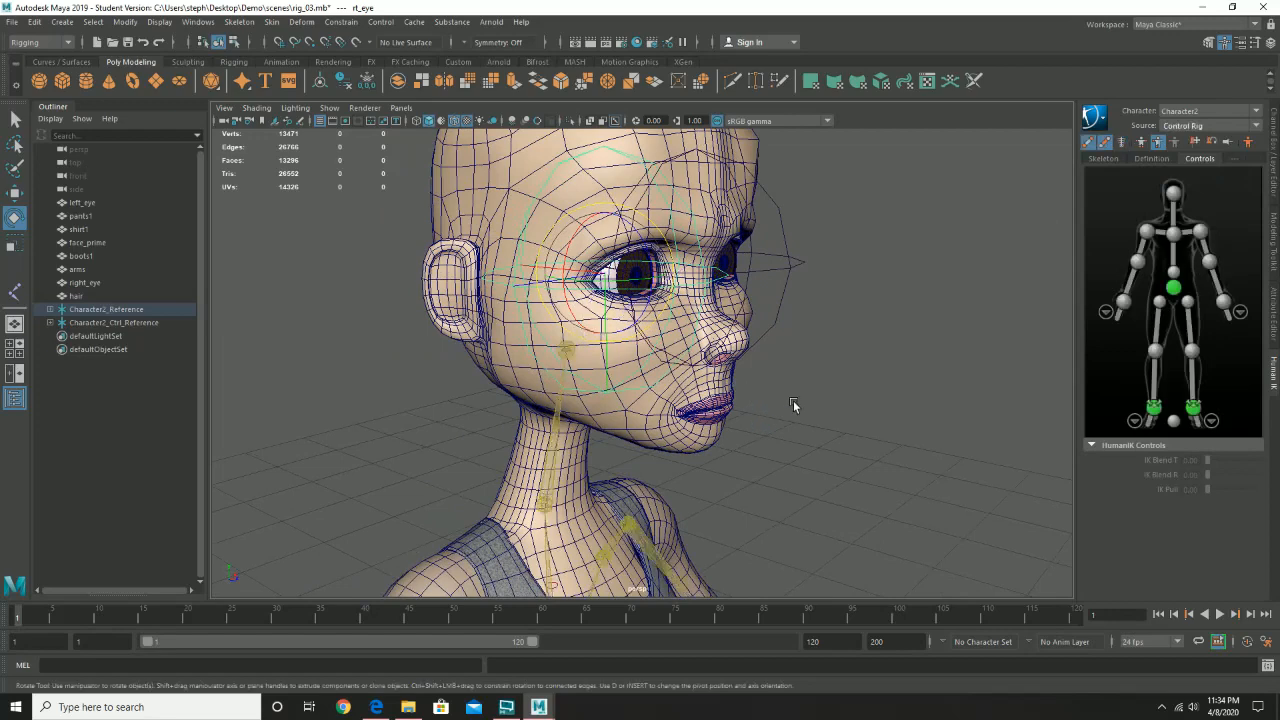
Test the control rig by moving the hips effector down and backward, and undo the move.
left_click(878, 377)
left_click_drag(940, 350, 894, 377, "alt")
scroll(820, 430, "down", 5)
left_click_drag(734, 489, 633, 347, "alt")
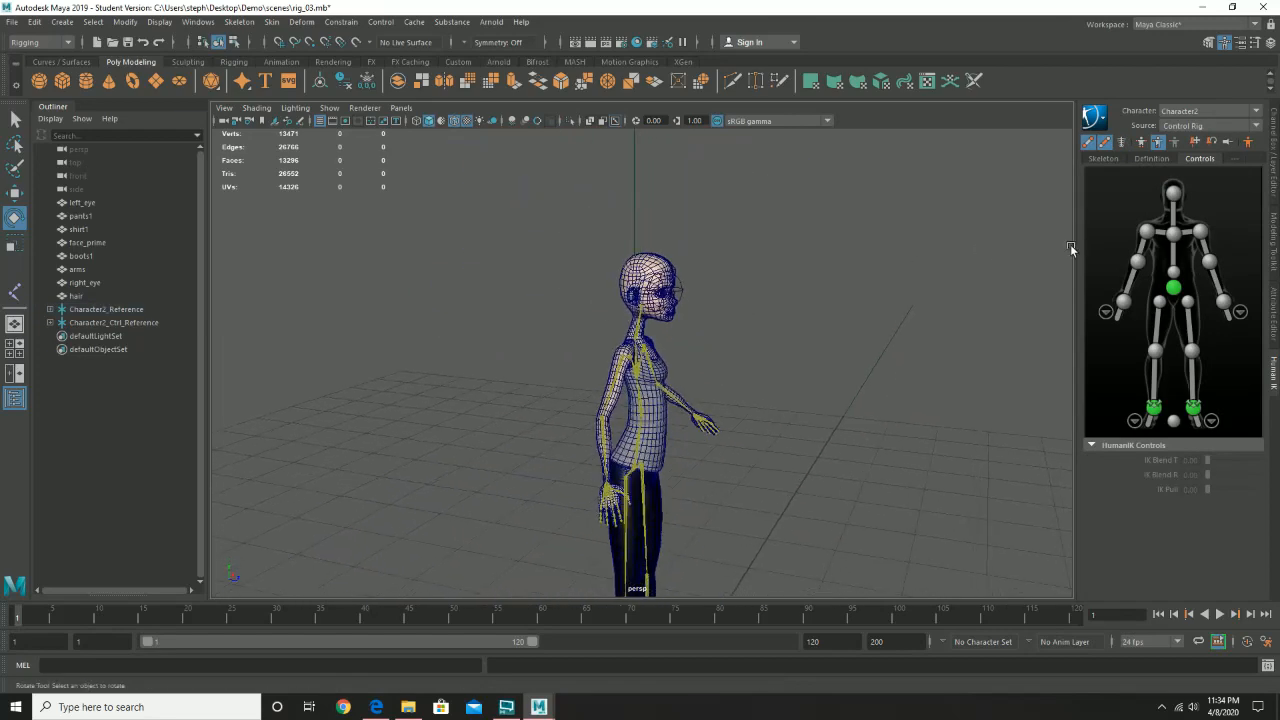
left_click(1173, 289)
key("w")
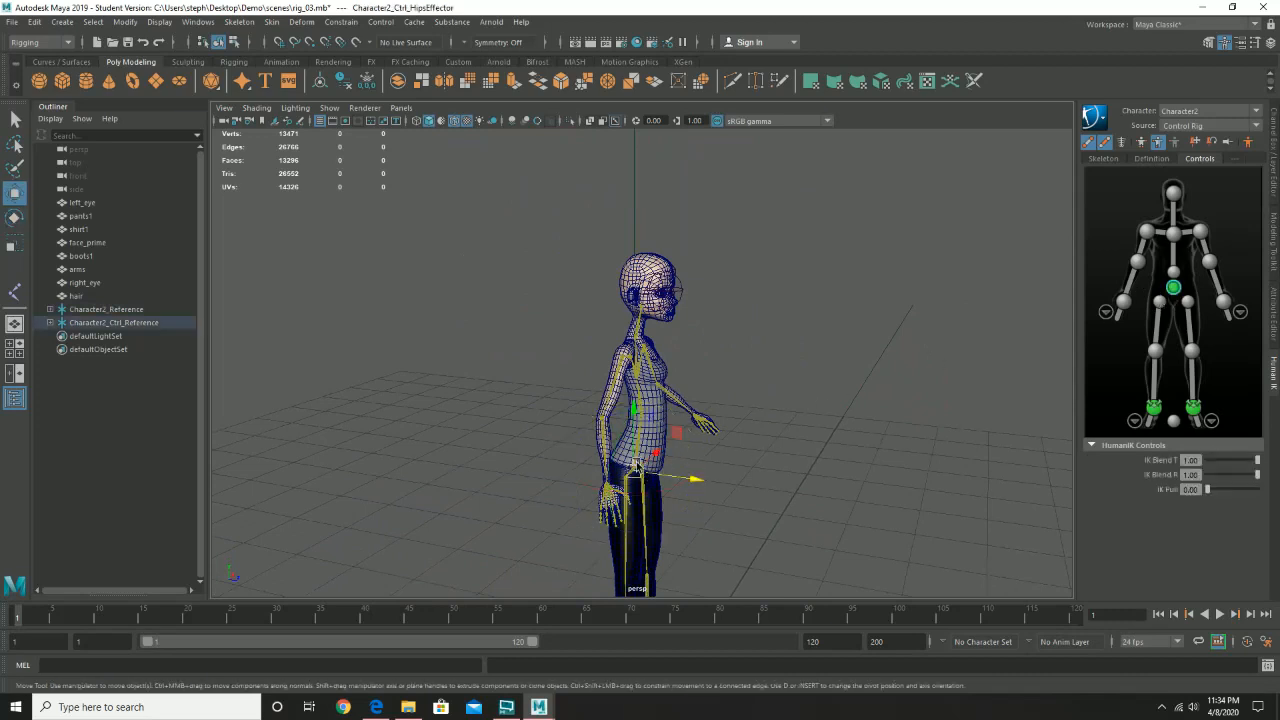
left_click_drag(635, 464, 615, 484)
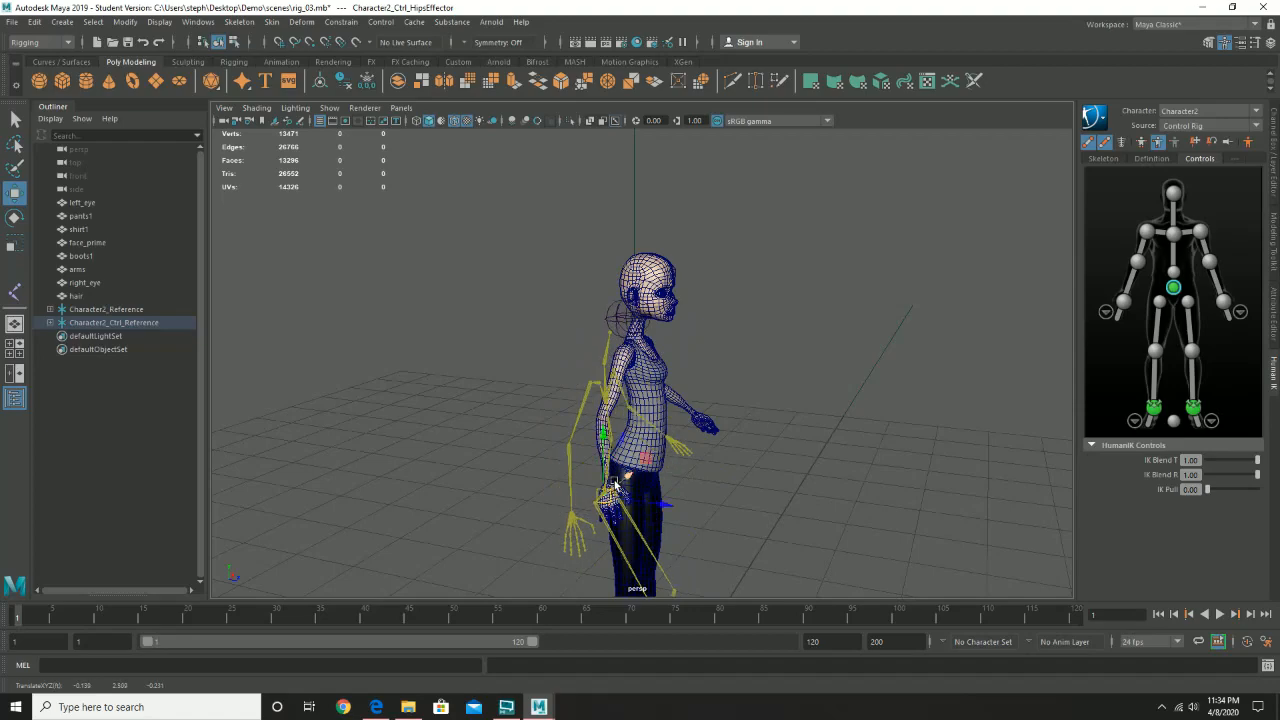
key("ctrl+z")
Create a polygon cylinder at the character's feet and bring it into view.
left_click_drag(738, 446, 660, 365, "alt")
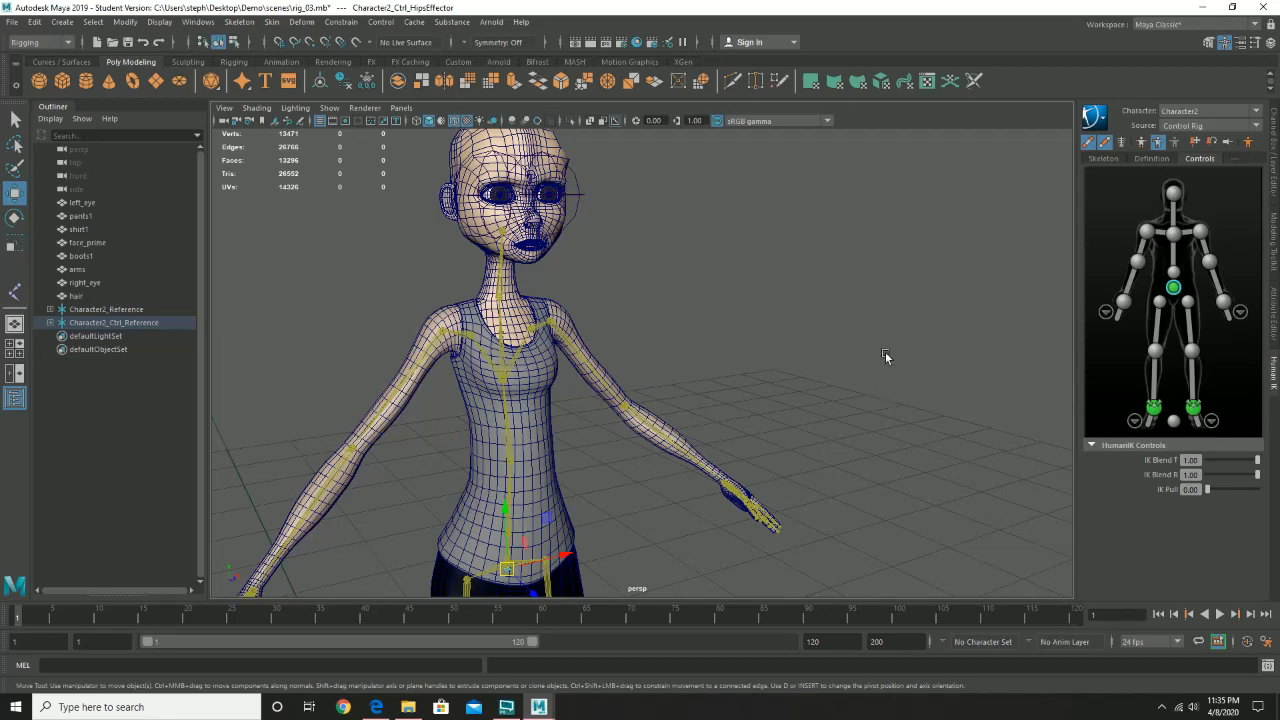
right_click_drag(769, 449, 883, 304, "alt")
left_click_drag(883, 304, 672, 370, "alt")
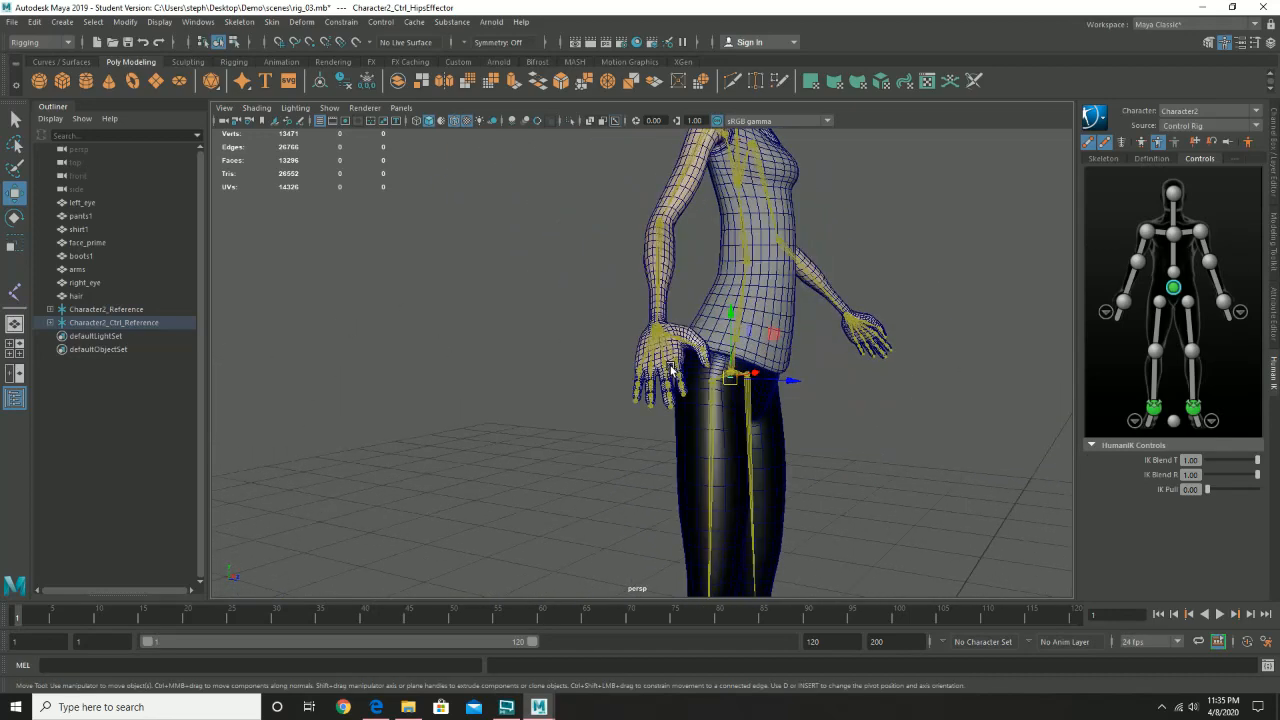
left_click(91, 90)
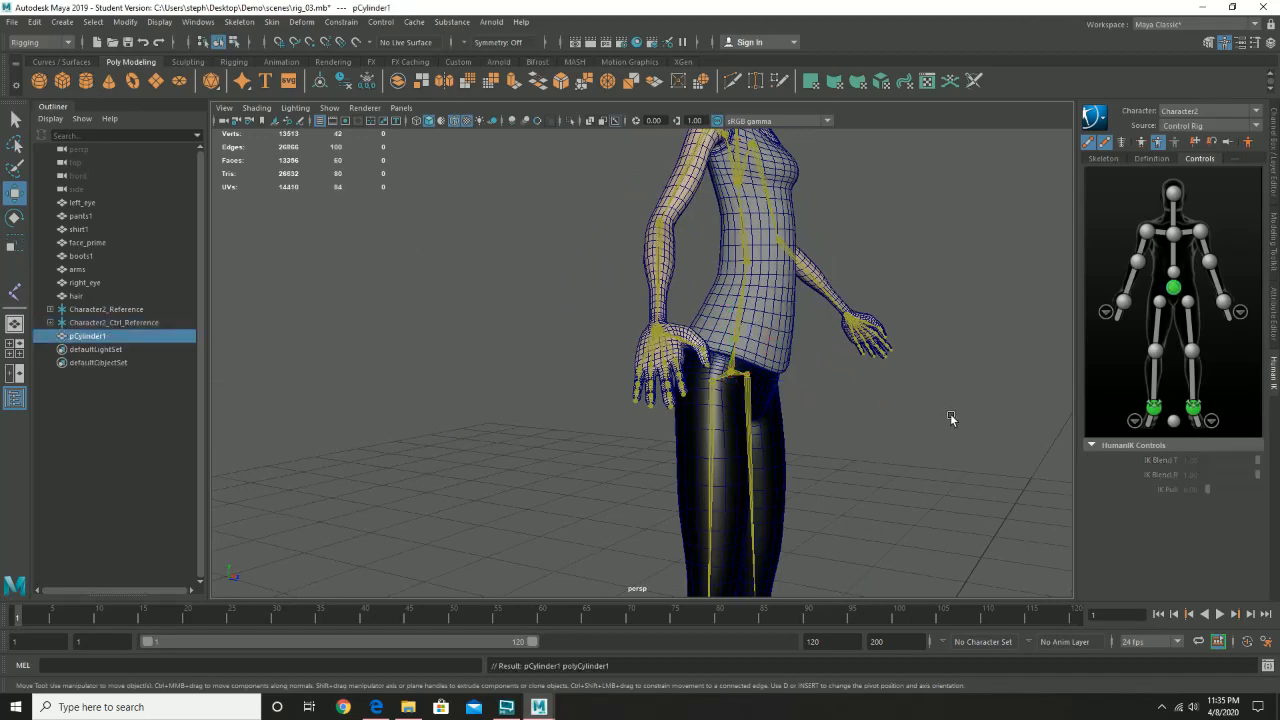
right_click_drag(952, 420, 534, 463, "alt")
middle_click_drag(583, 404, 545, 289, "alt")
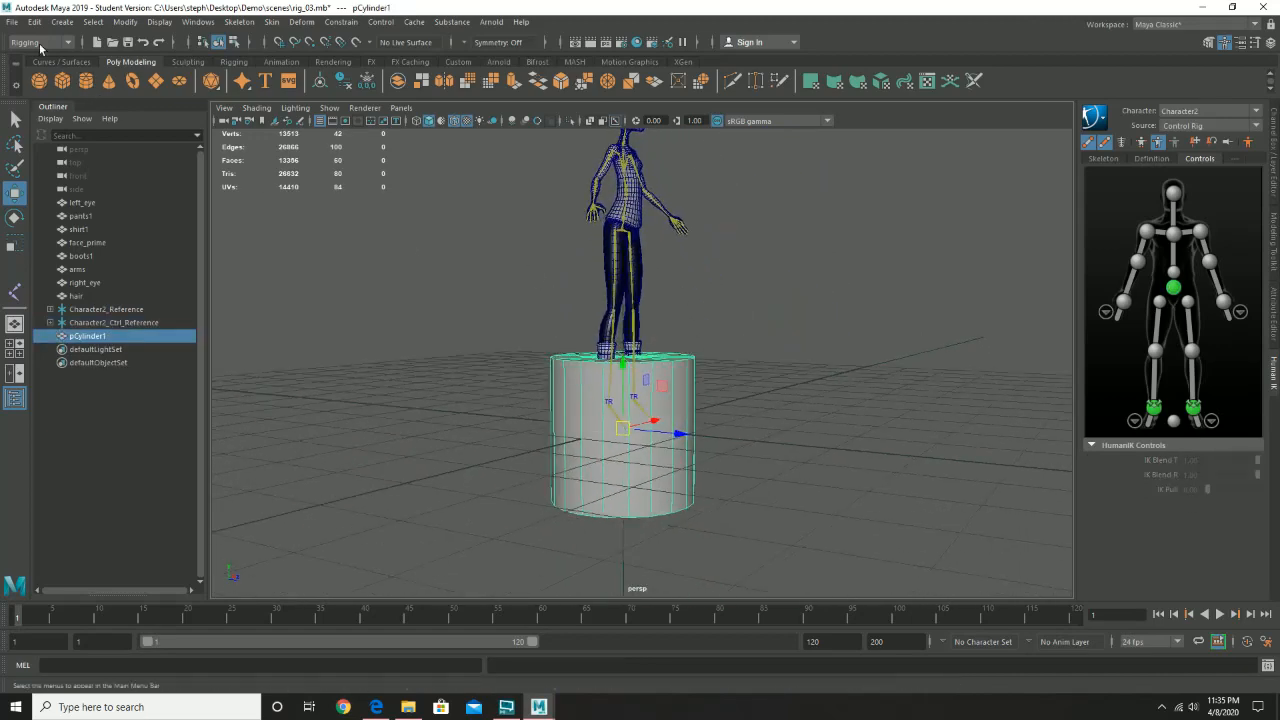
Try to save the scene under the name rig_ready.mb, declining to replace the existing file.
left_click(11, 22)
left_click(60, 90)
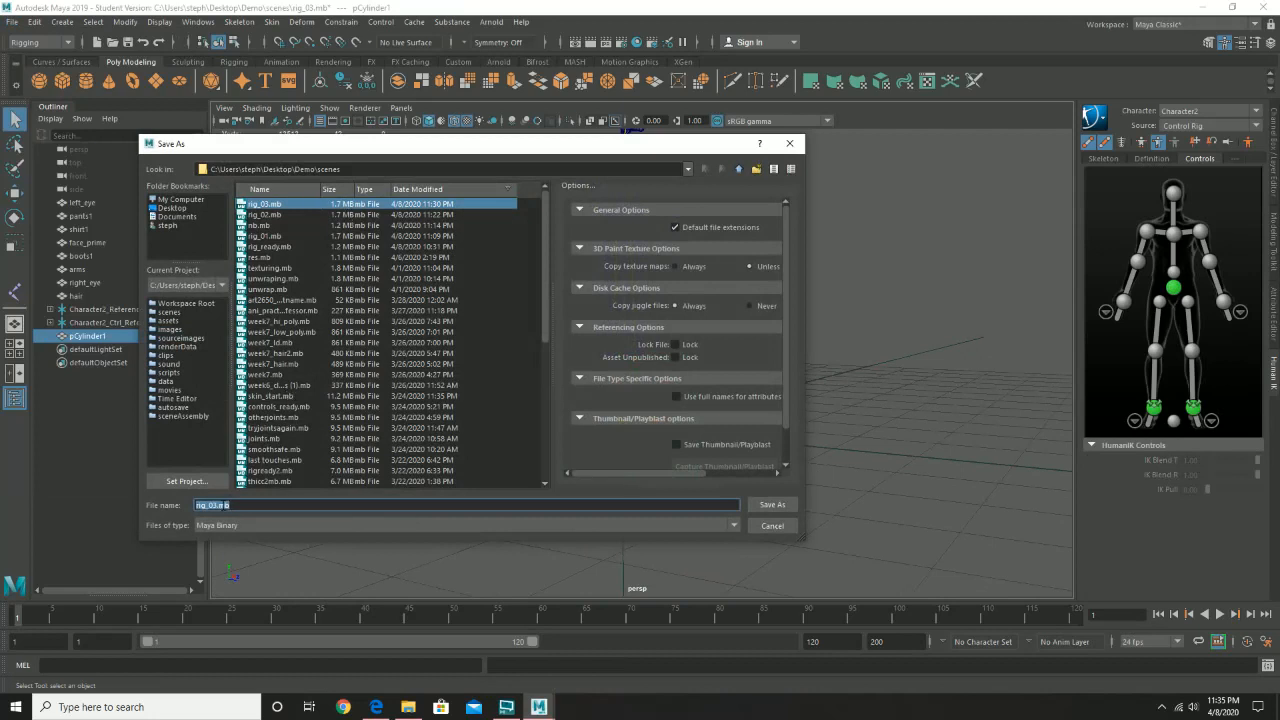
left_click(209, 505)
key("Delete")
key("Delete")
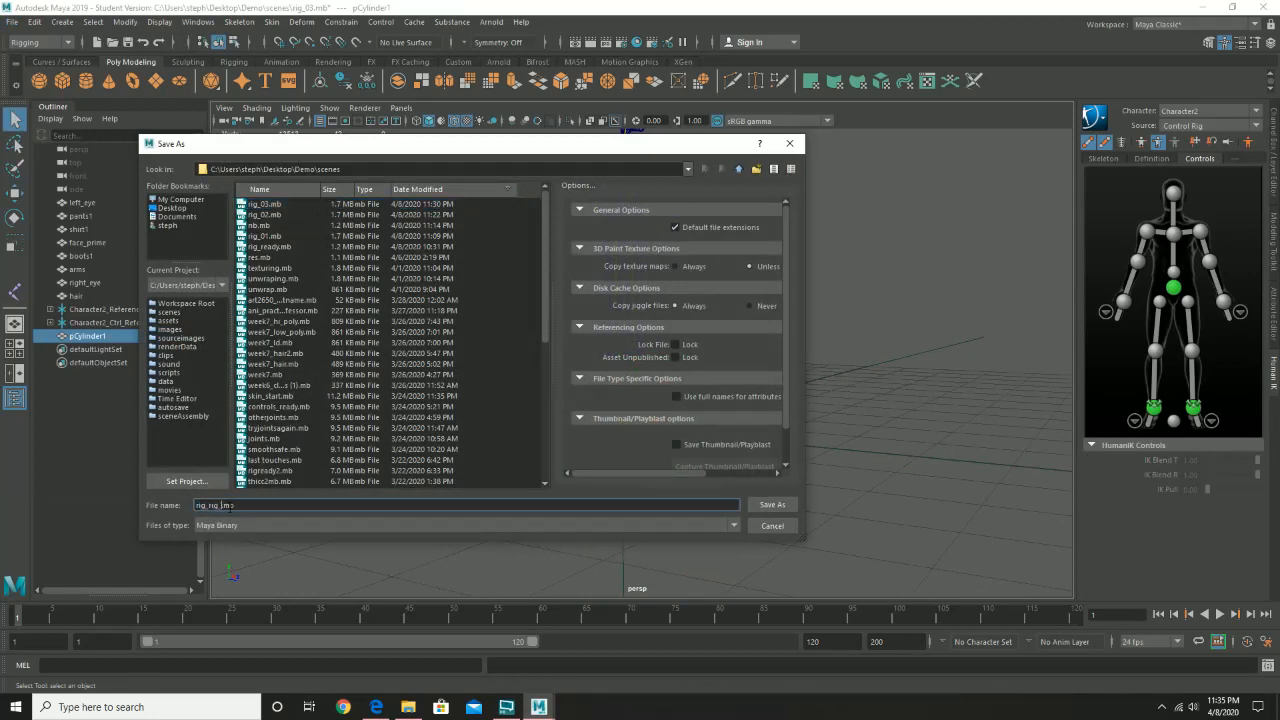
type("ready.mb")
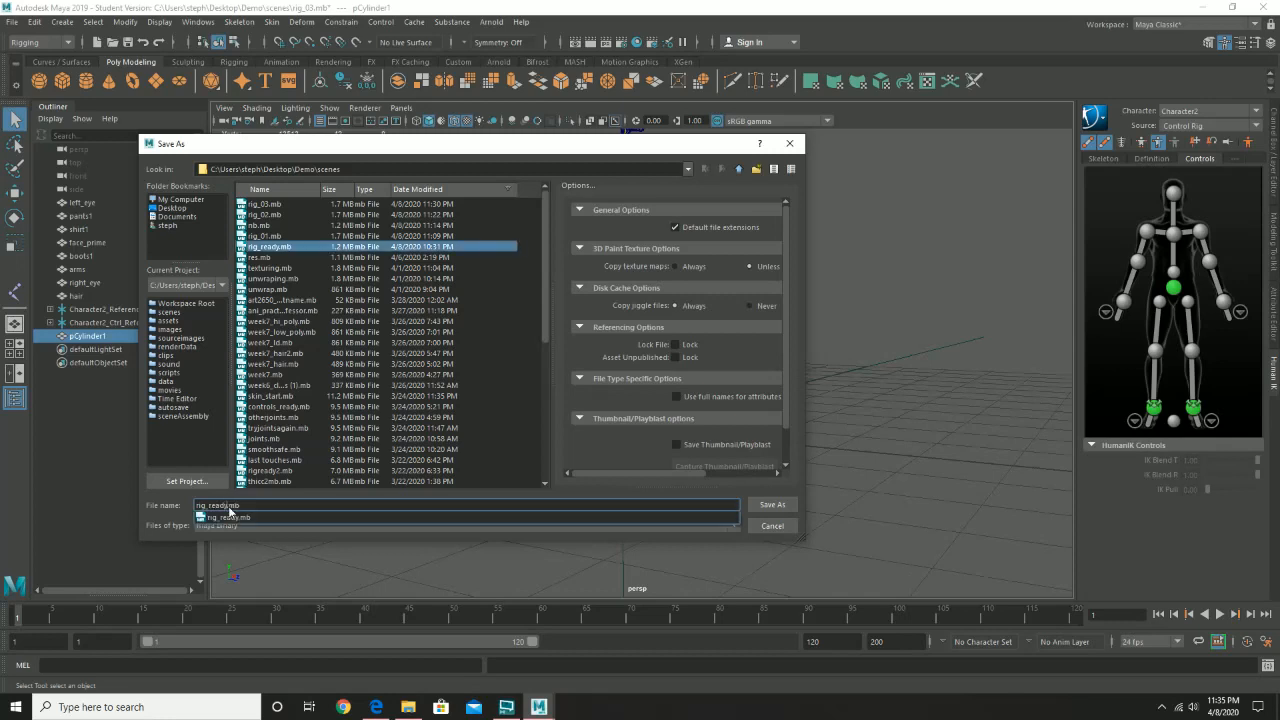
key("Return")
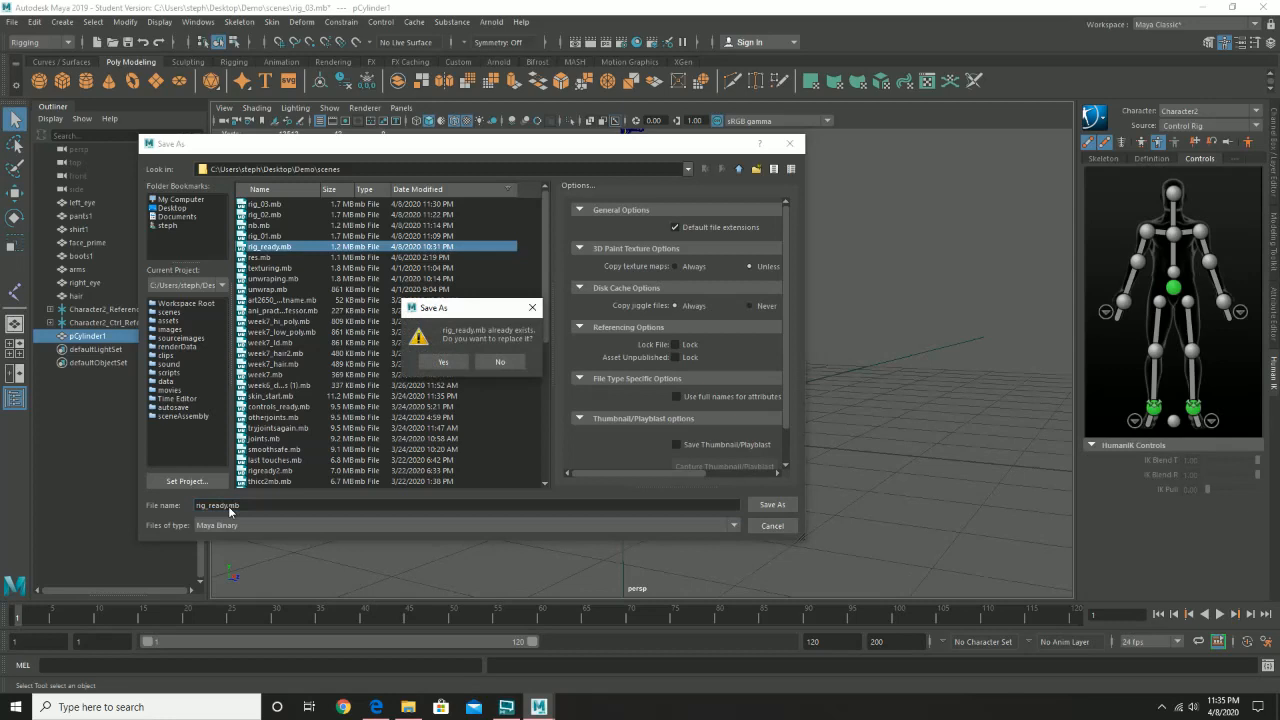
left_click(505, 363)
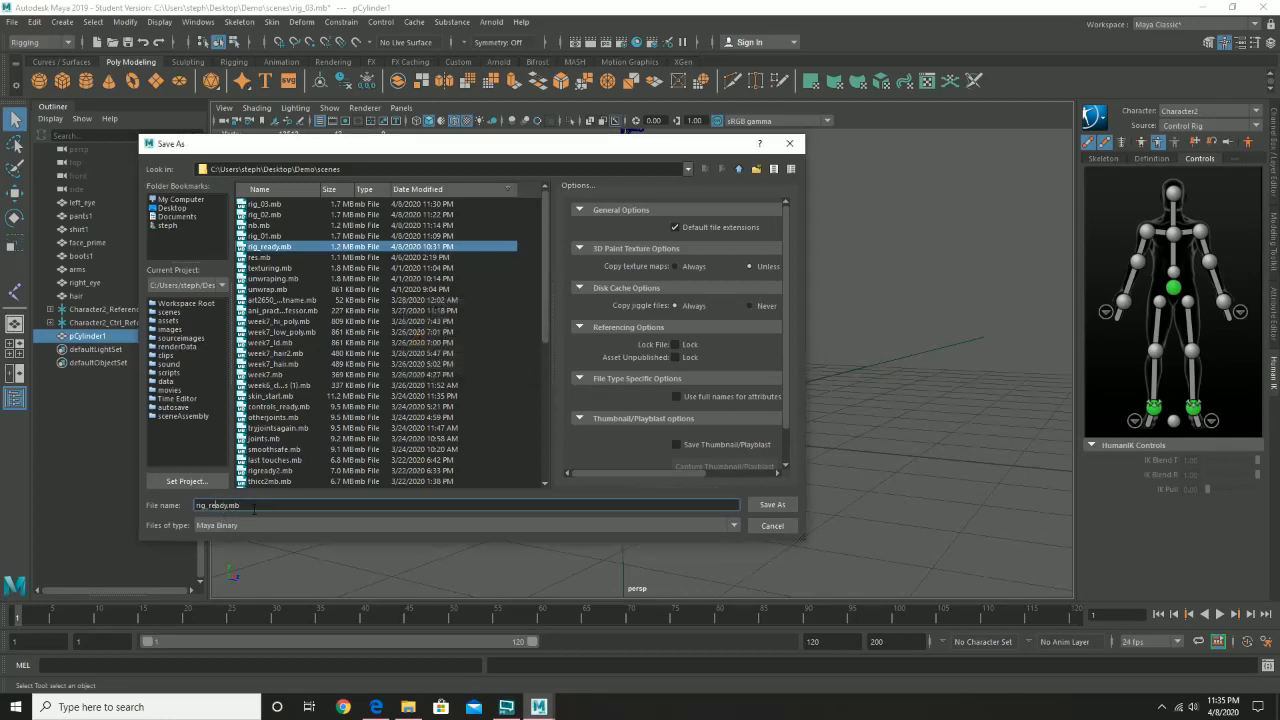
Save the scene as human_ik_ready.mb and accept the student version notice.
key("BackSpace")
key("BackSpace")
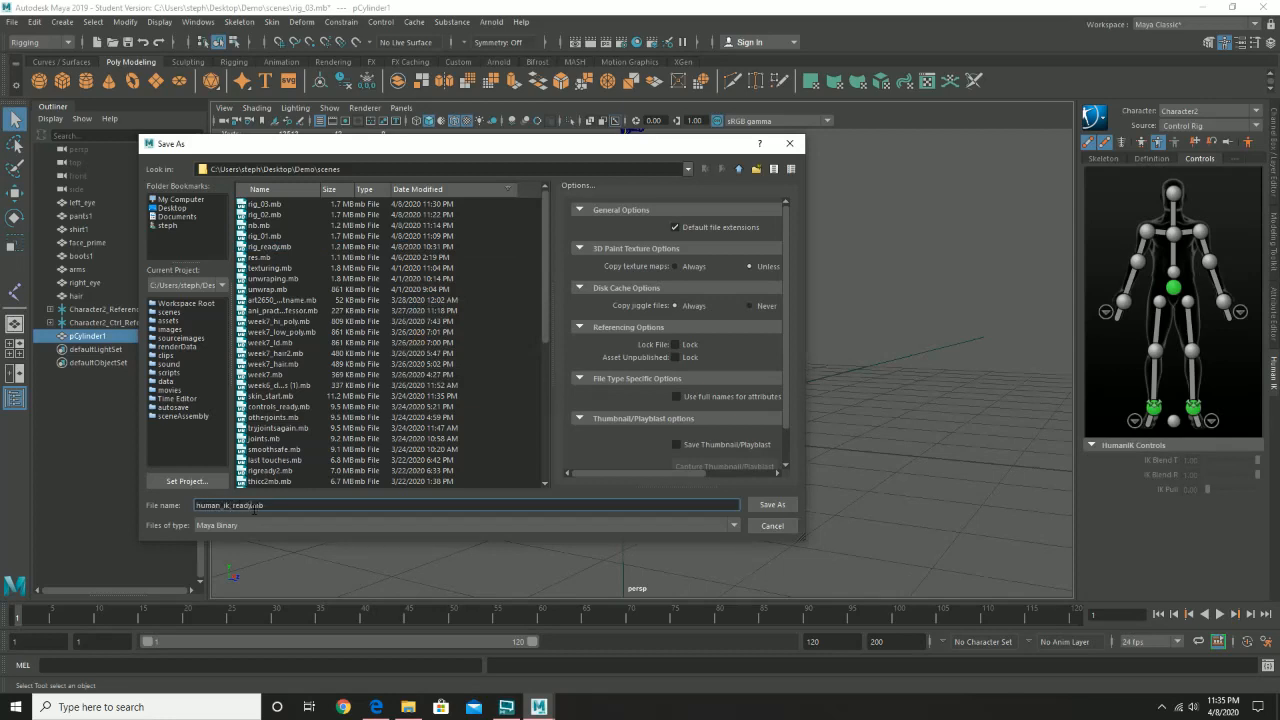
key("Return")
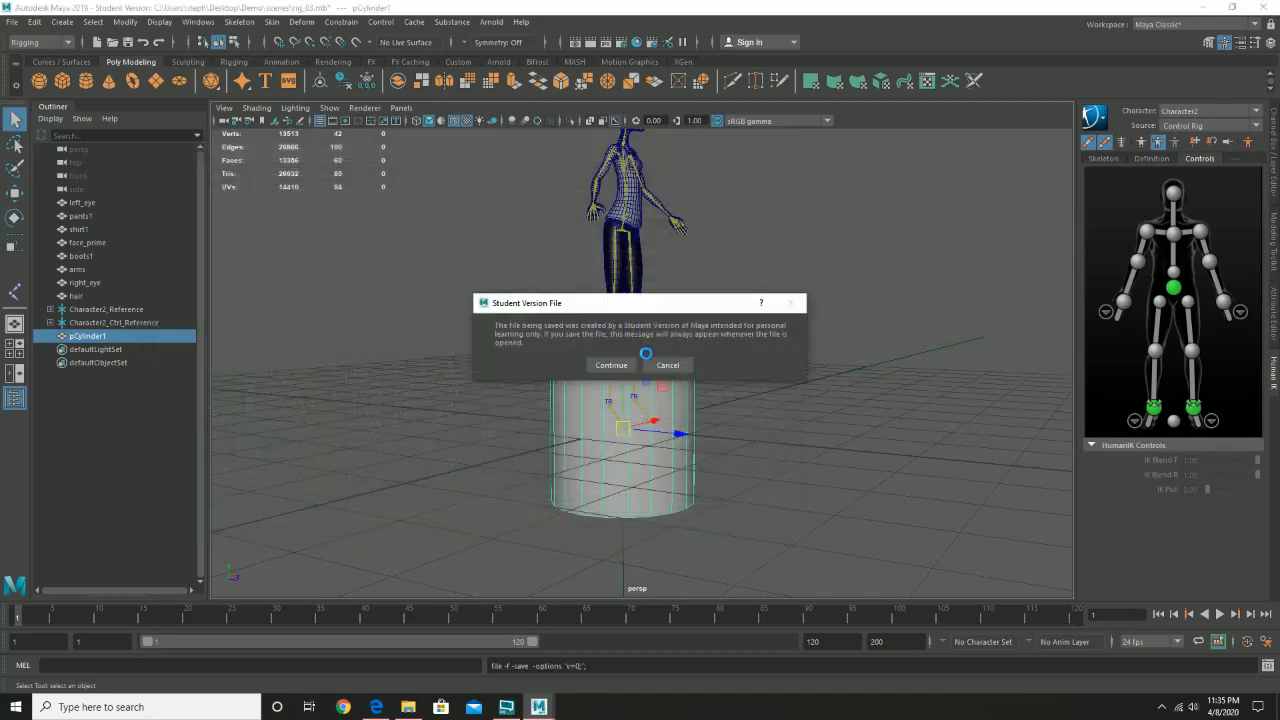
left_click(618, 366)
key("w")
left_click_drag(640, 376, 750, 435, "alt")
scroll(723, 434, "up", 5)
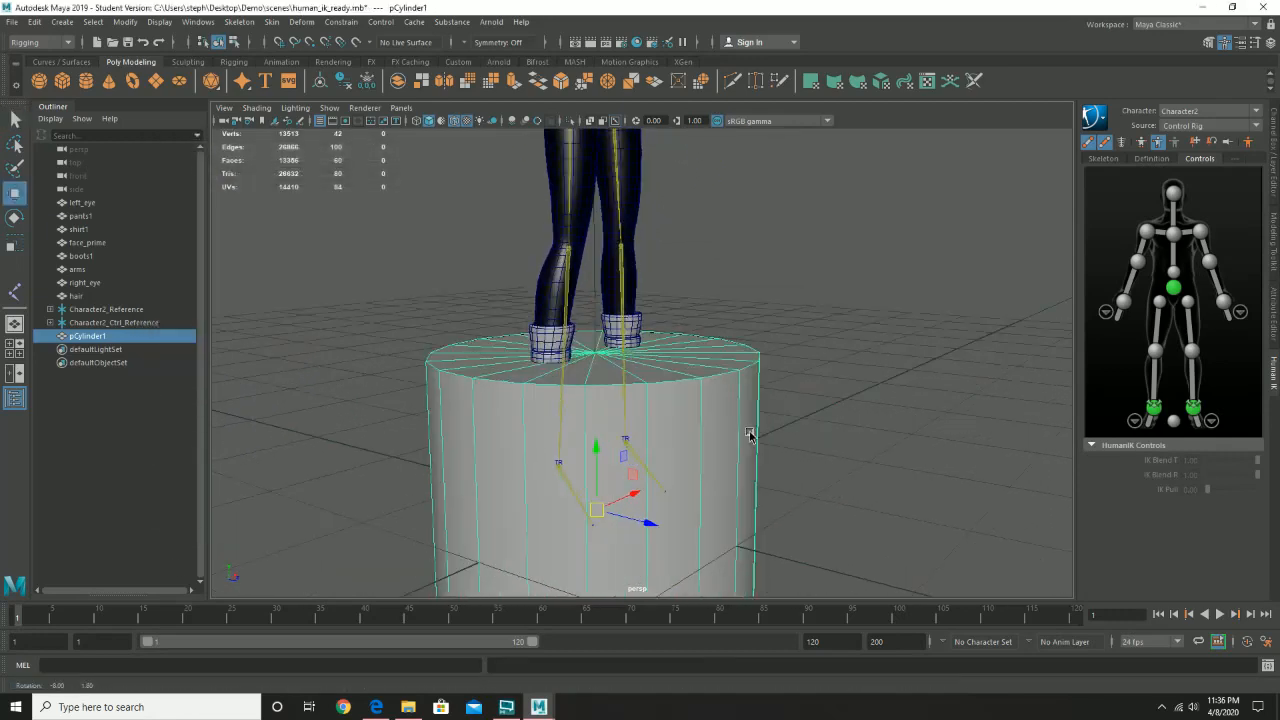
right_click_drag(696, 344, 704, 366)
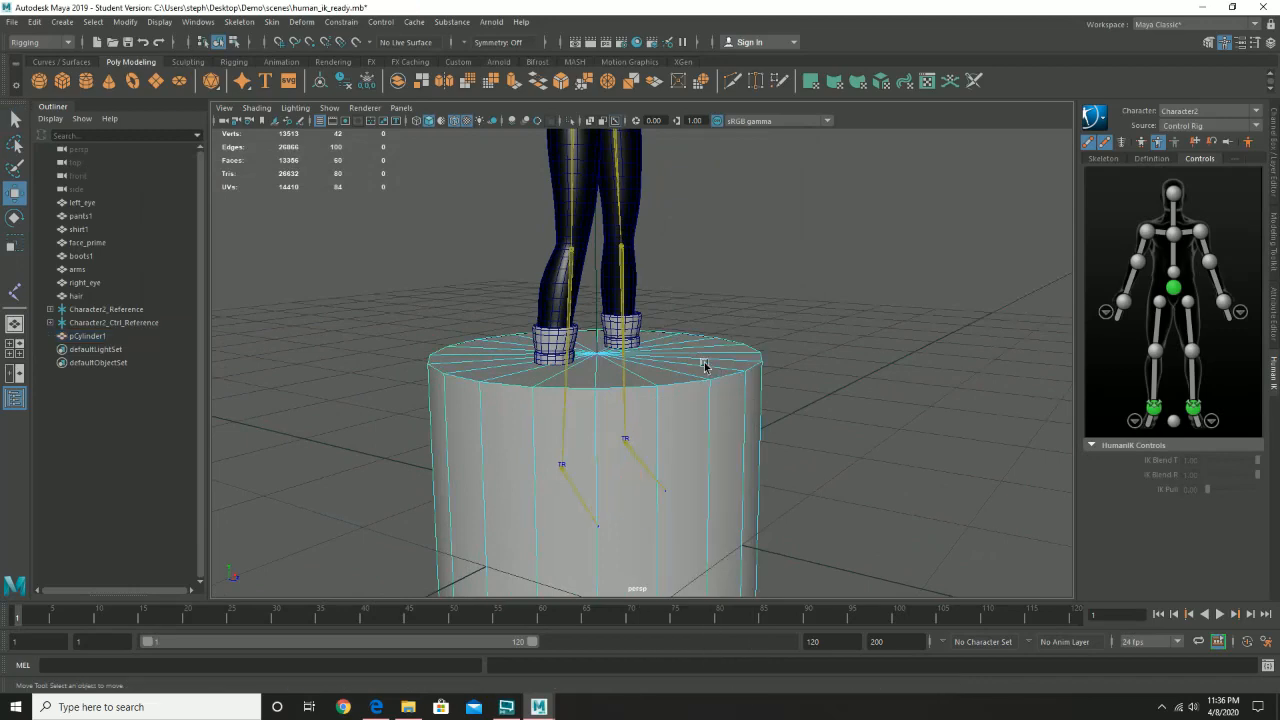
left_click(705, 366)
left_click_drag(692, 411, 717, 391, "alt")
right_click_drag(717, 391, 540, 414, "alt")
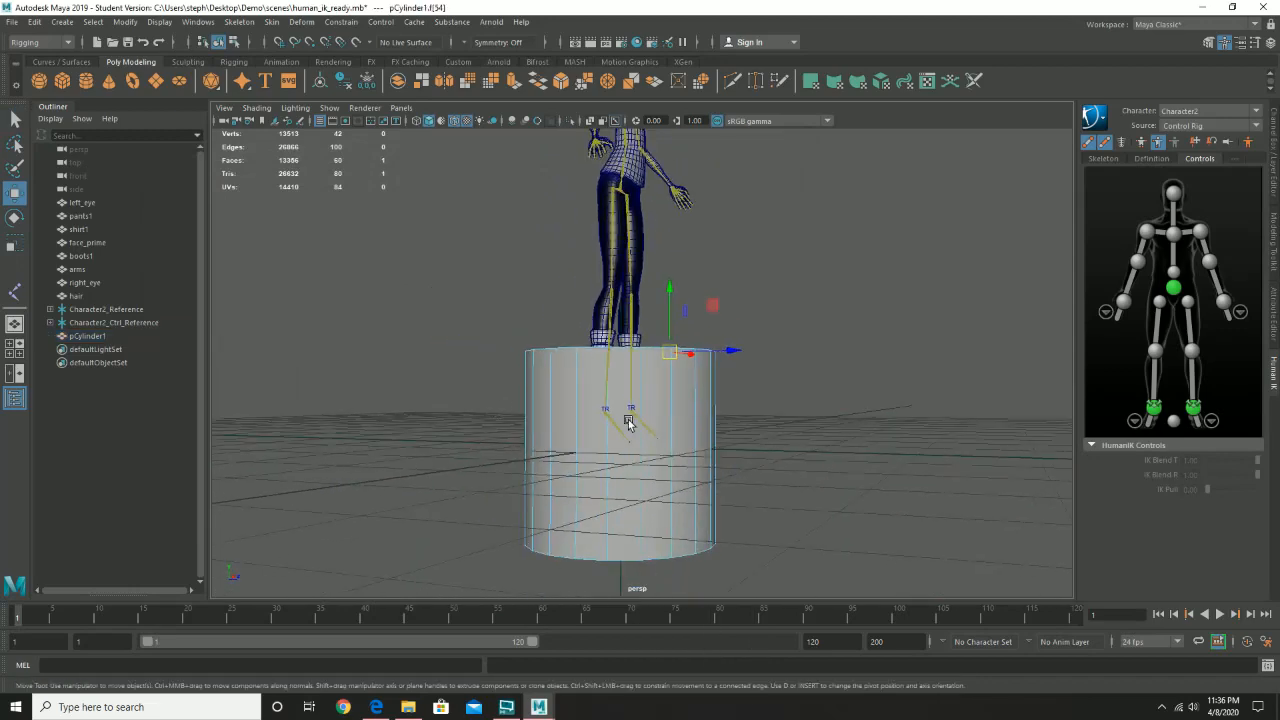
left_click_drag(628, 423, 651, 366, "alt")
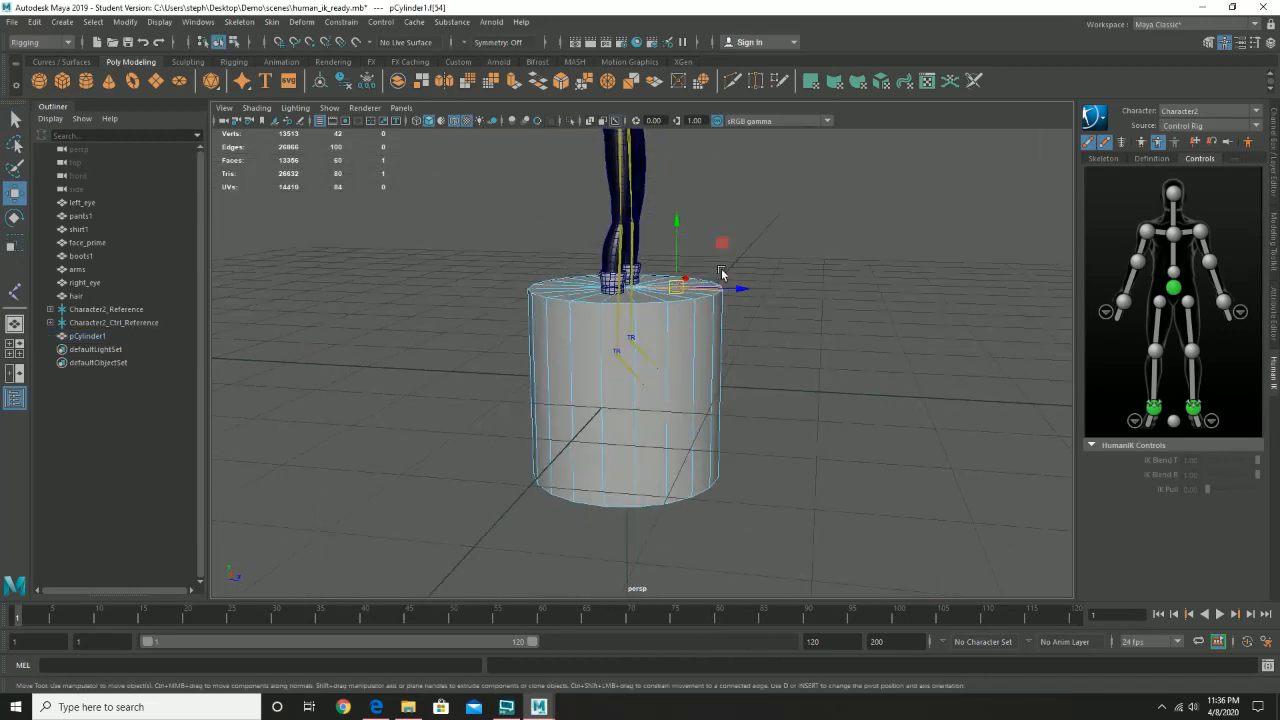
Set the cylinder's cap subdivisions to 0 and its height subdivisions to 3.
left_click(1273, 127)
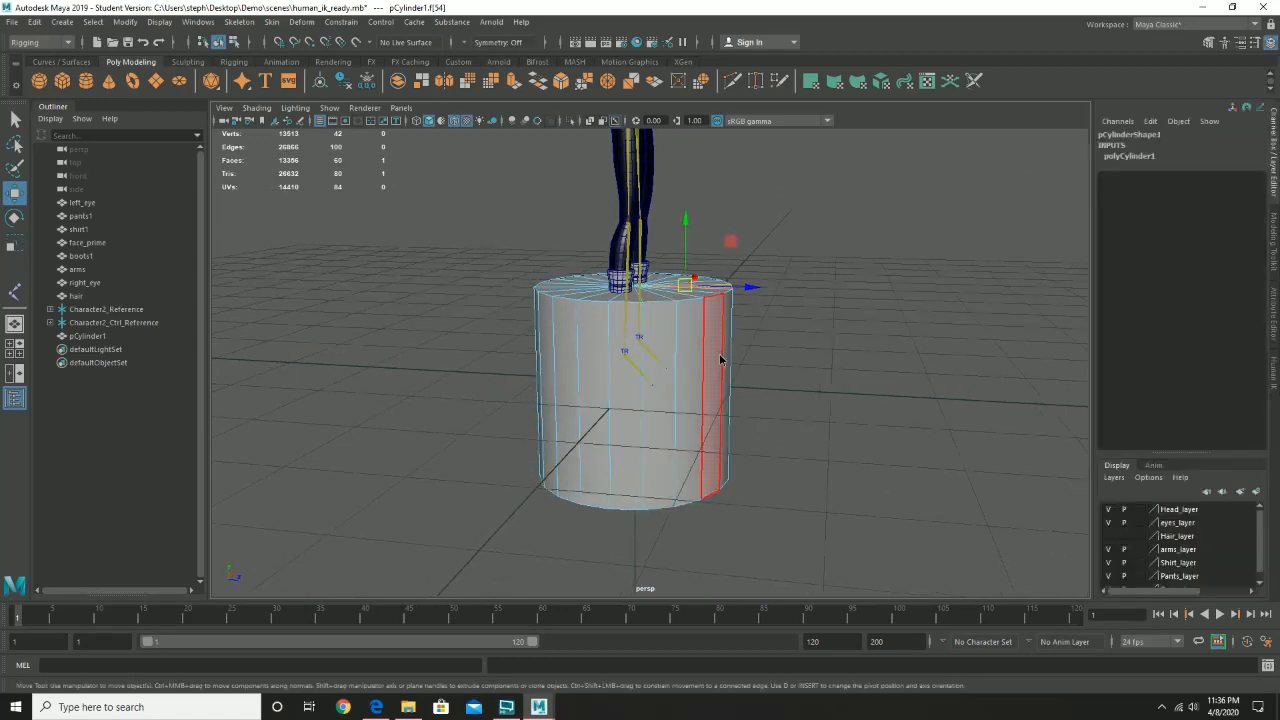
right_click_drag(723, 357, 779, 319)
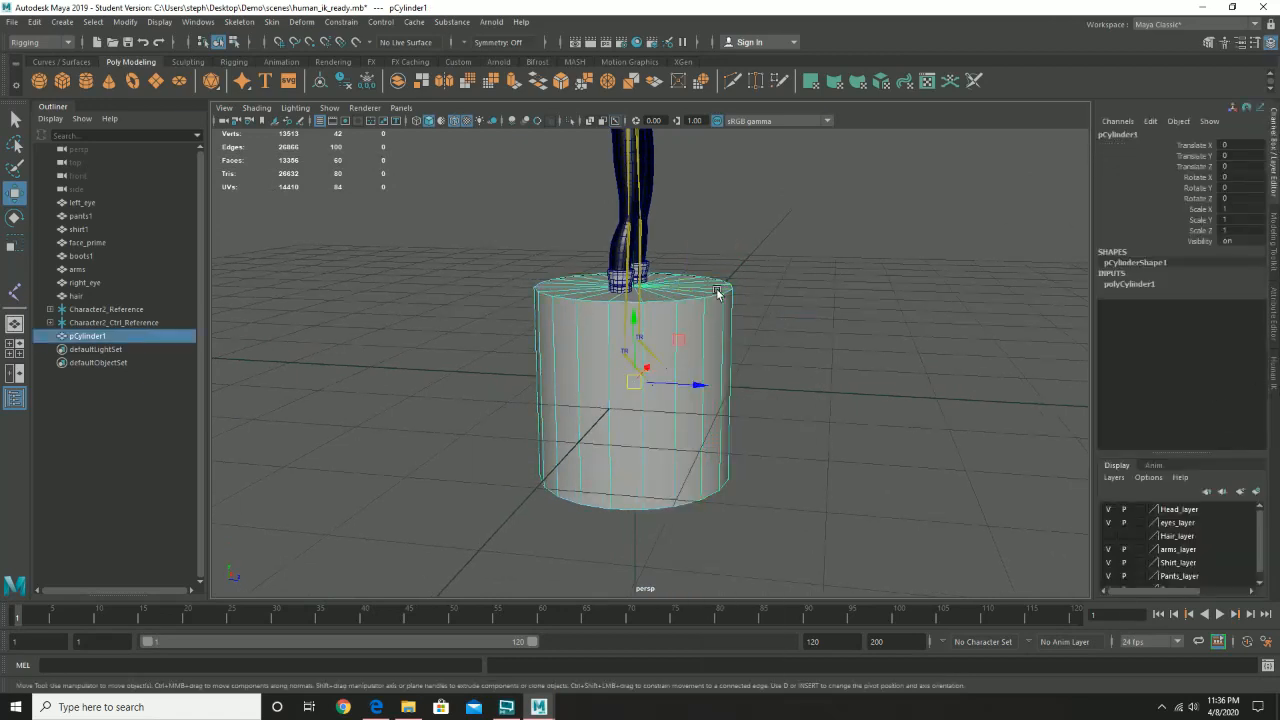
left_click(1130, 284)
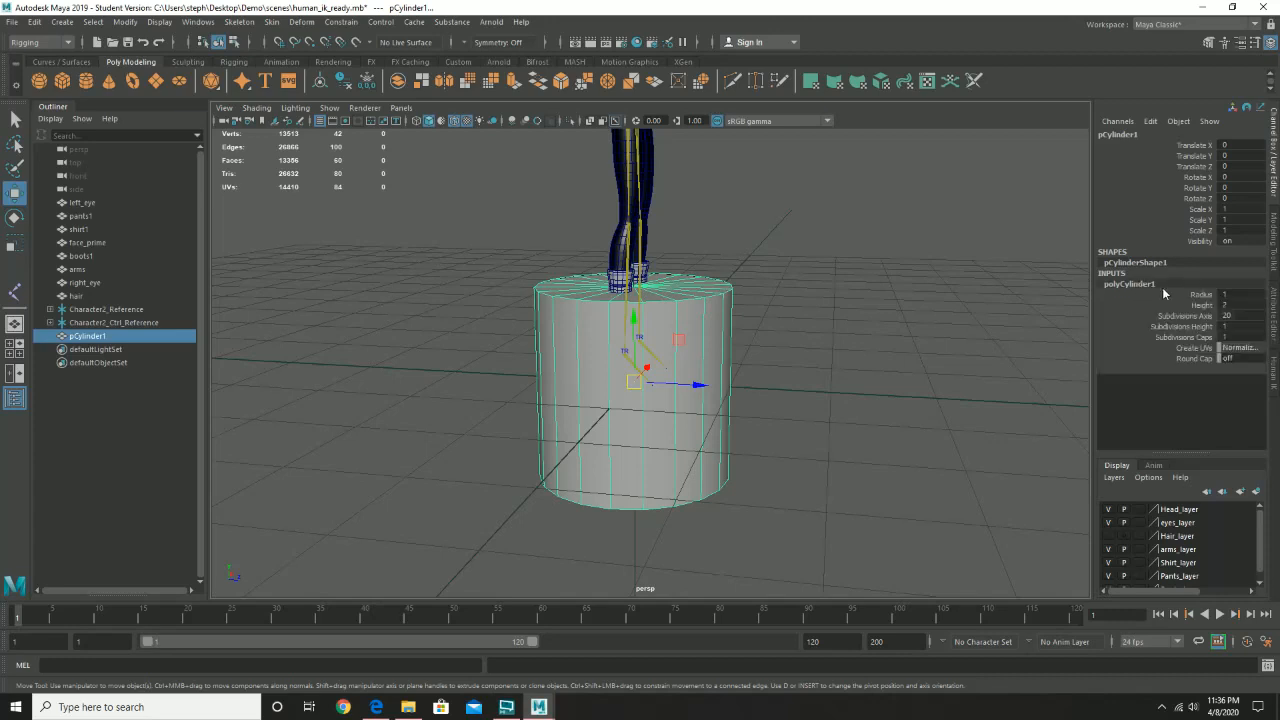
left_click(1207, 327)
left_click(1202, 338)
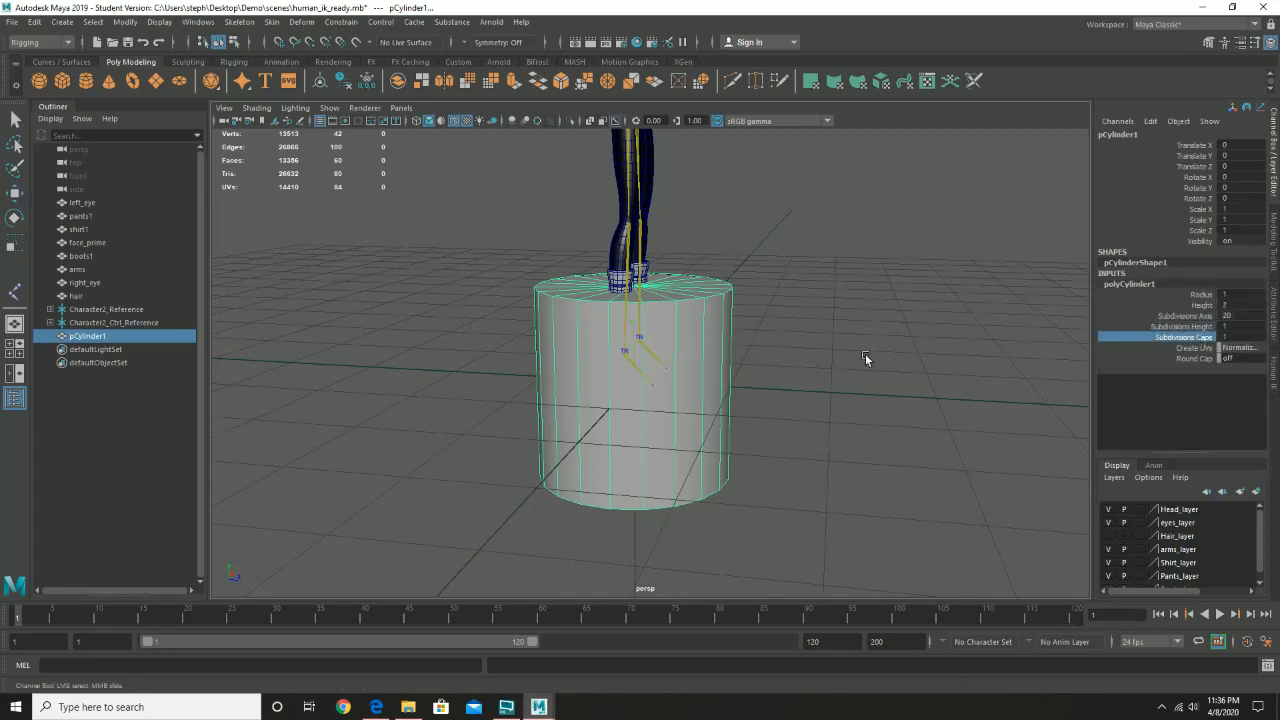
middle_click_drag(882, 358, 853, 347)
left_click(1188, 327)
scroll(745, 318, "up", 4)
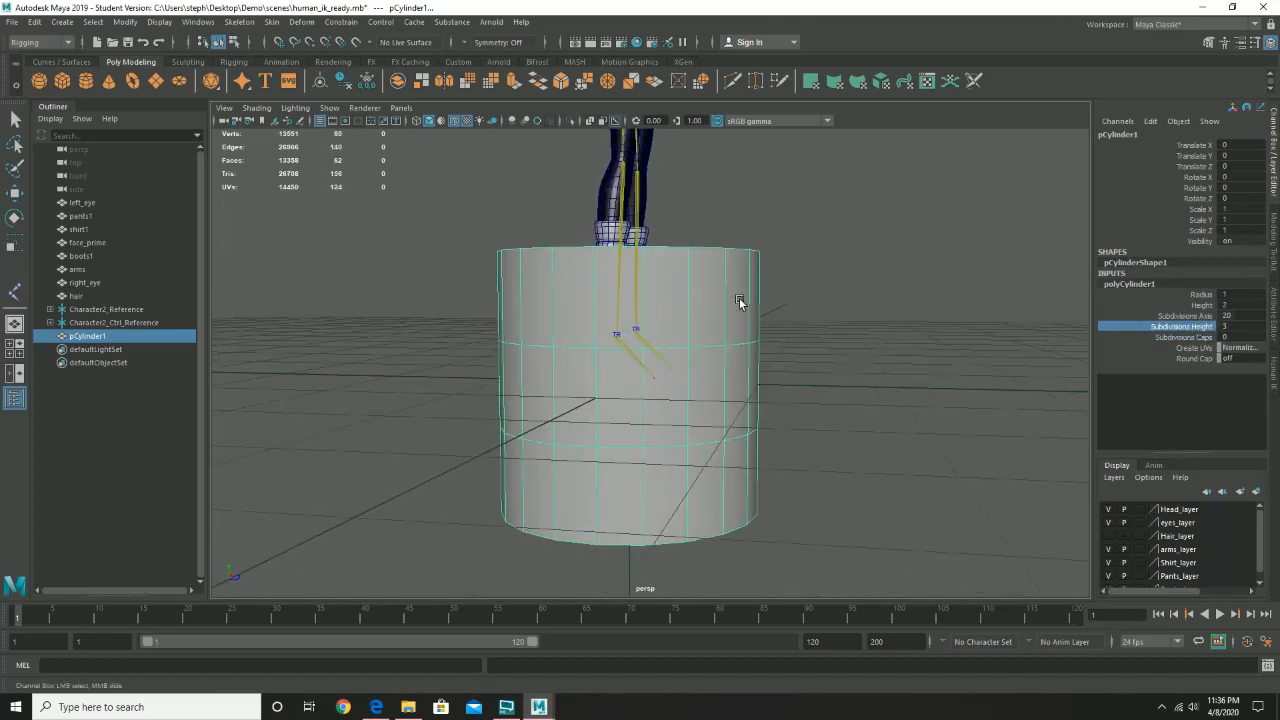
Set the cylinder's axis subdivisions to 8.
right_click_drag(740, 300, 728, 302)
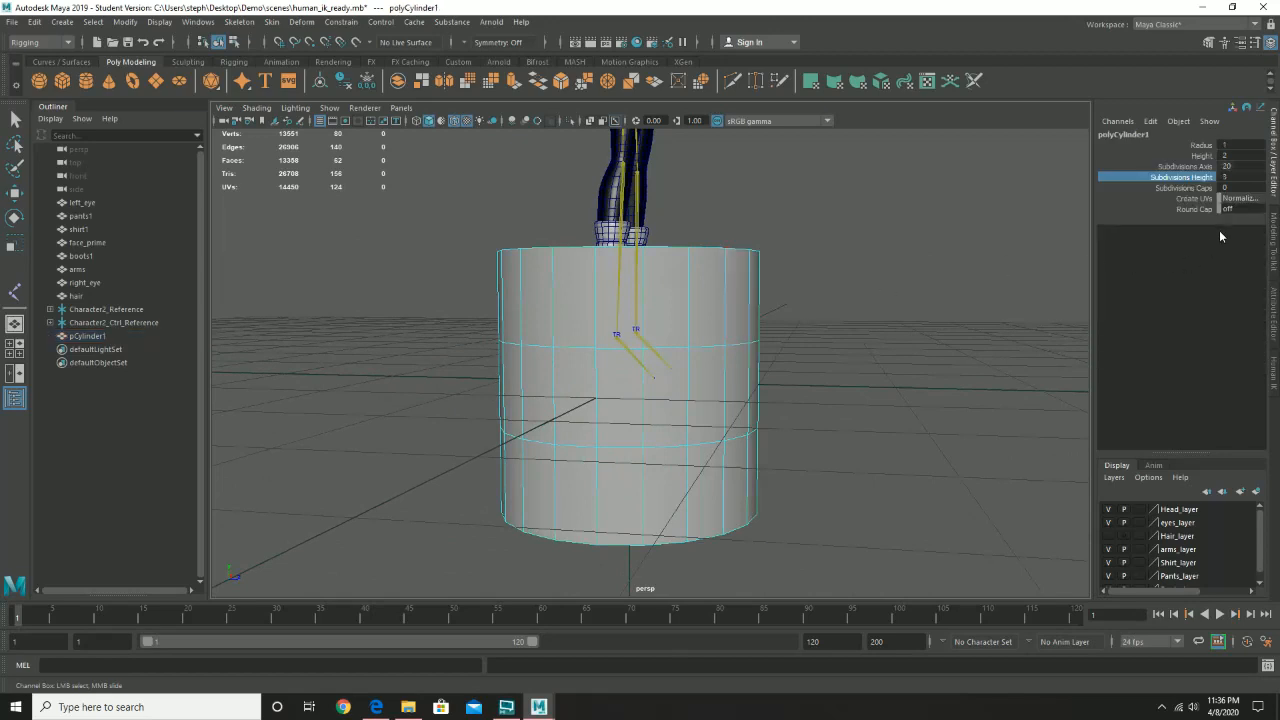
left_click(1241, 166)
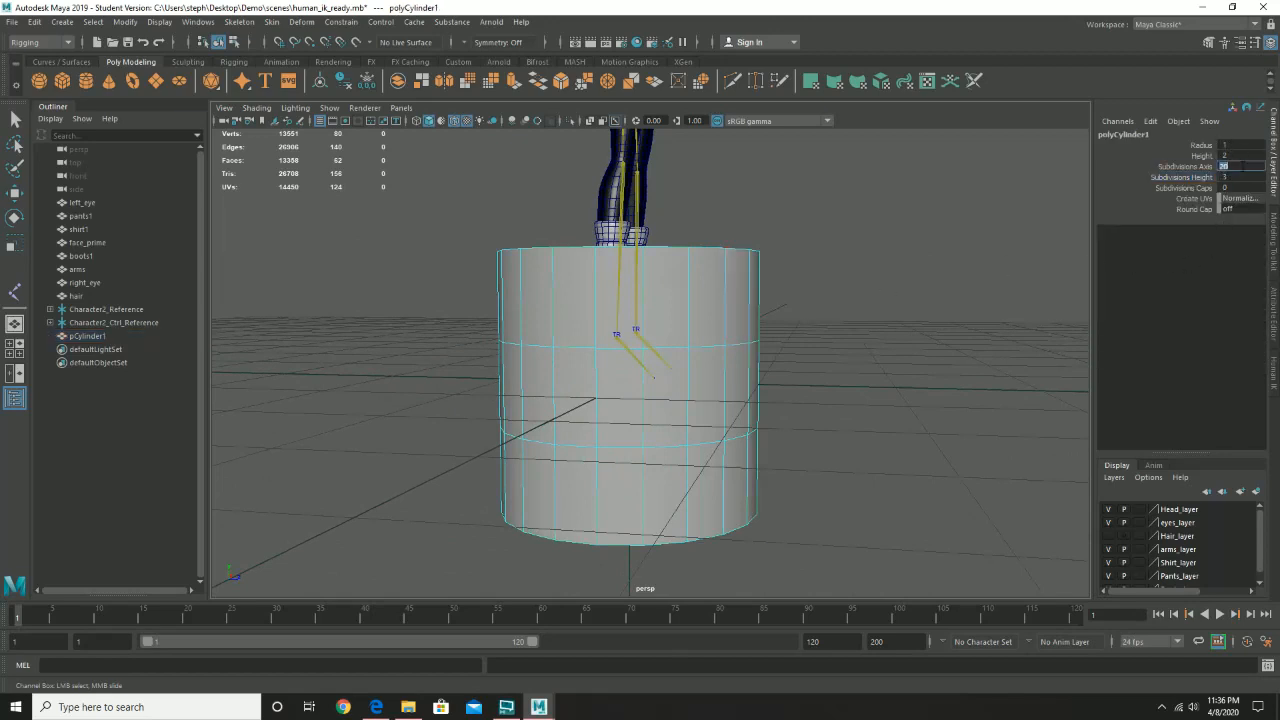
type("8")
key("Return")
left_click_drag(730, 252, 722, 305, "alt")
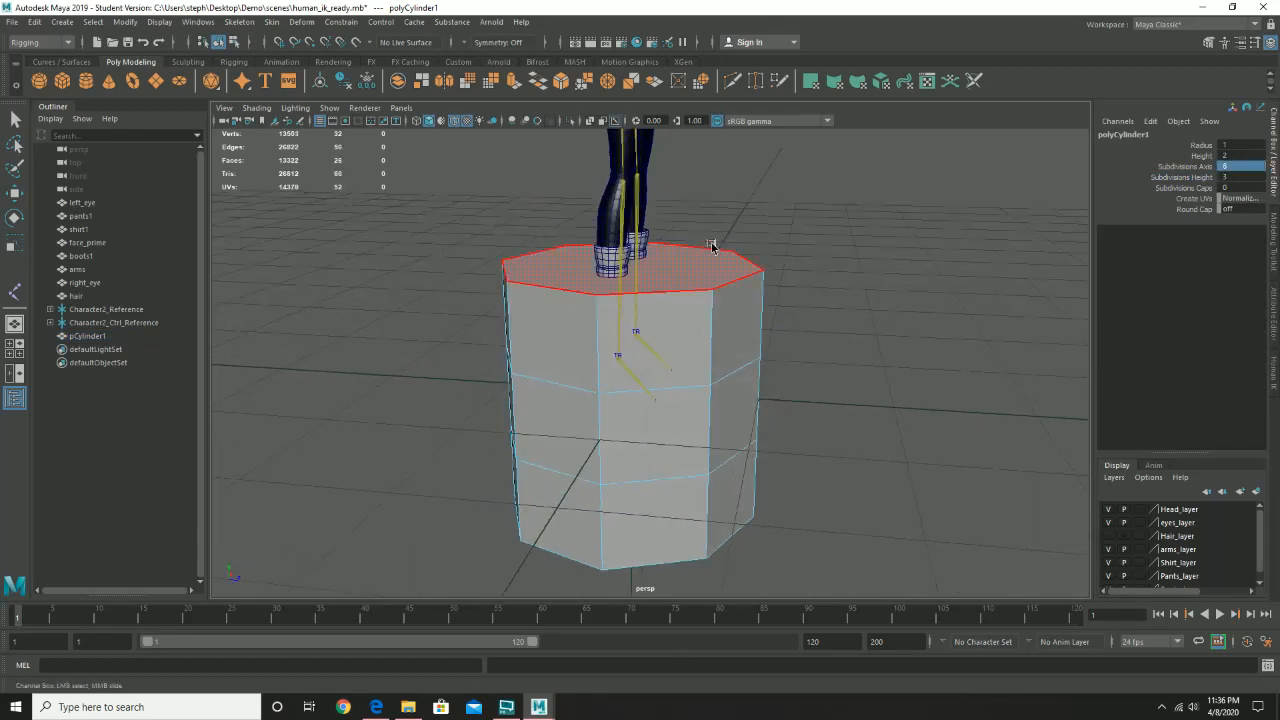
Delete the cylinder's upper ring of side faces and its top cap.
right_click_drag(712, 244, 715, 265)
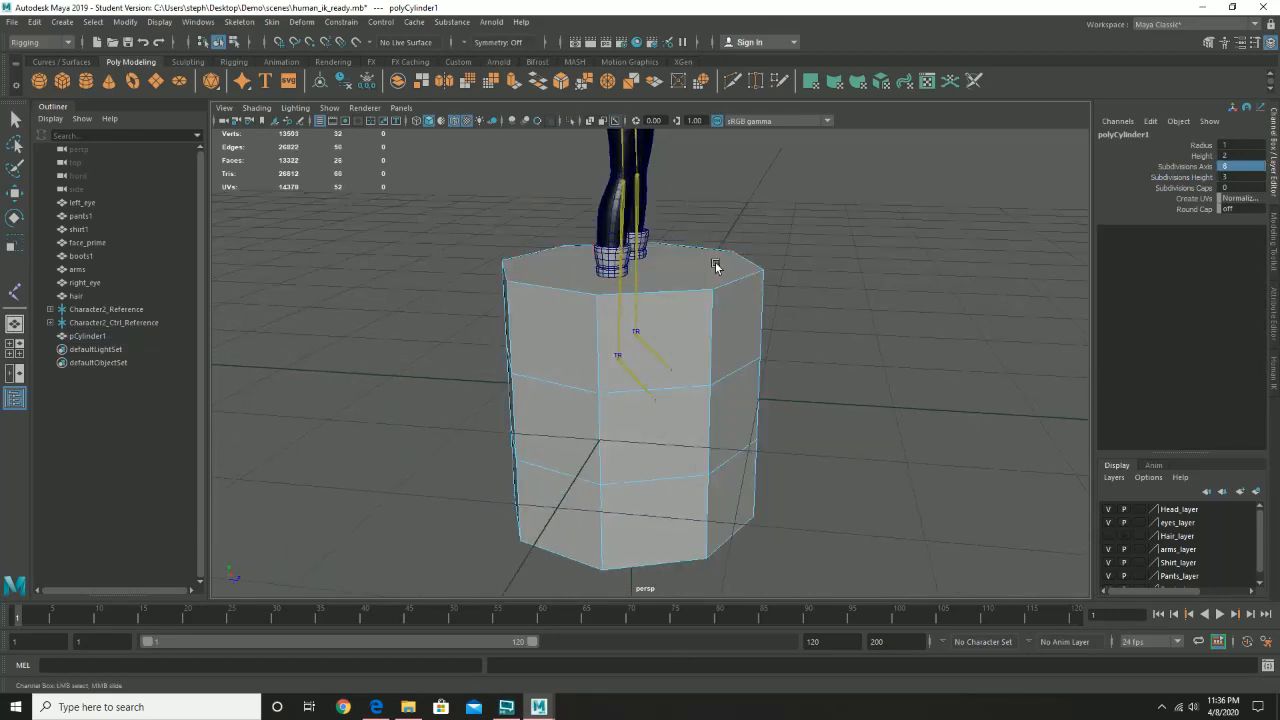
key("w")
left_click(690, 327)
double_click(690, 327)
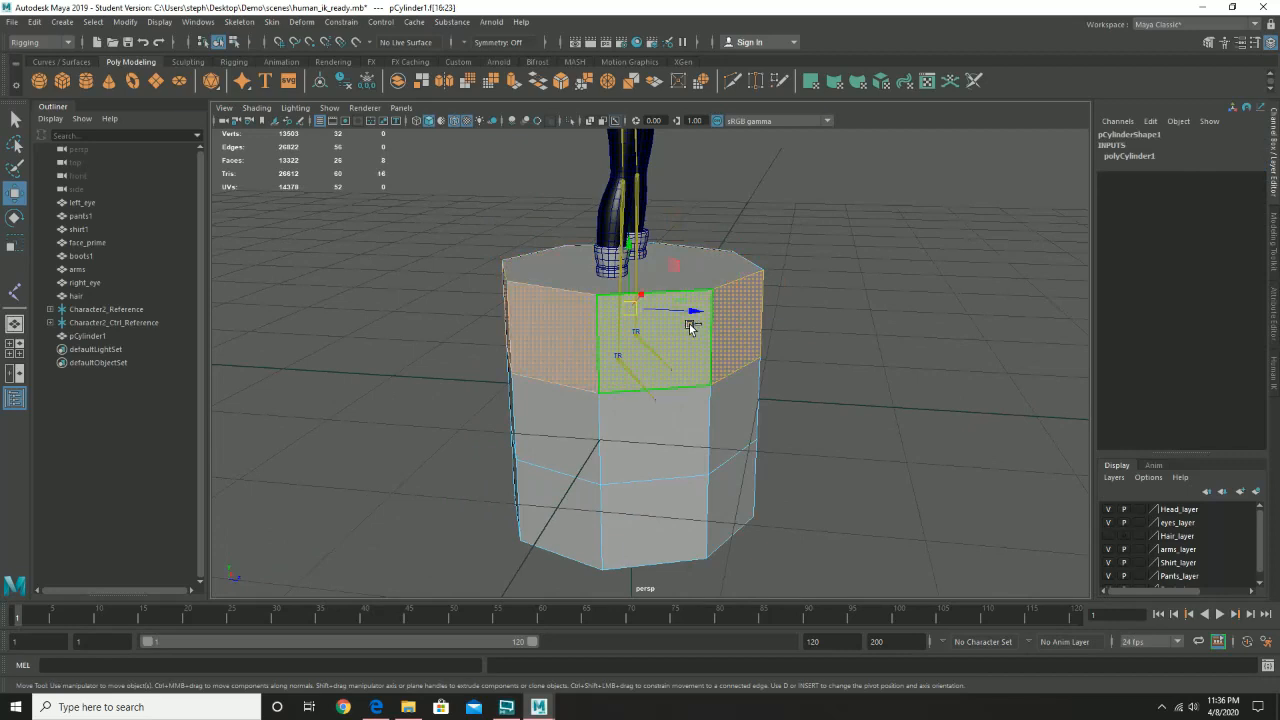
key("Delete")
left_click(713, 278)
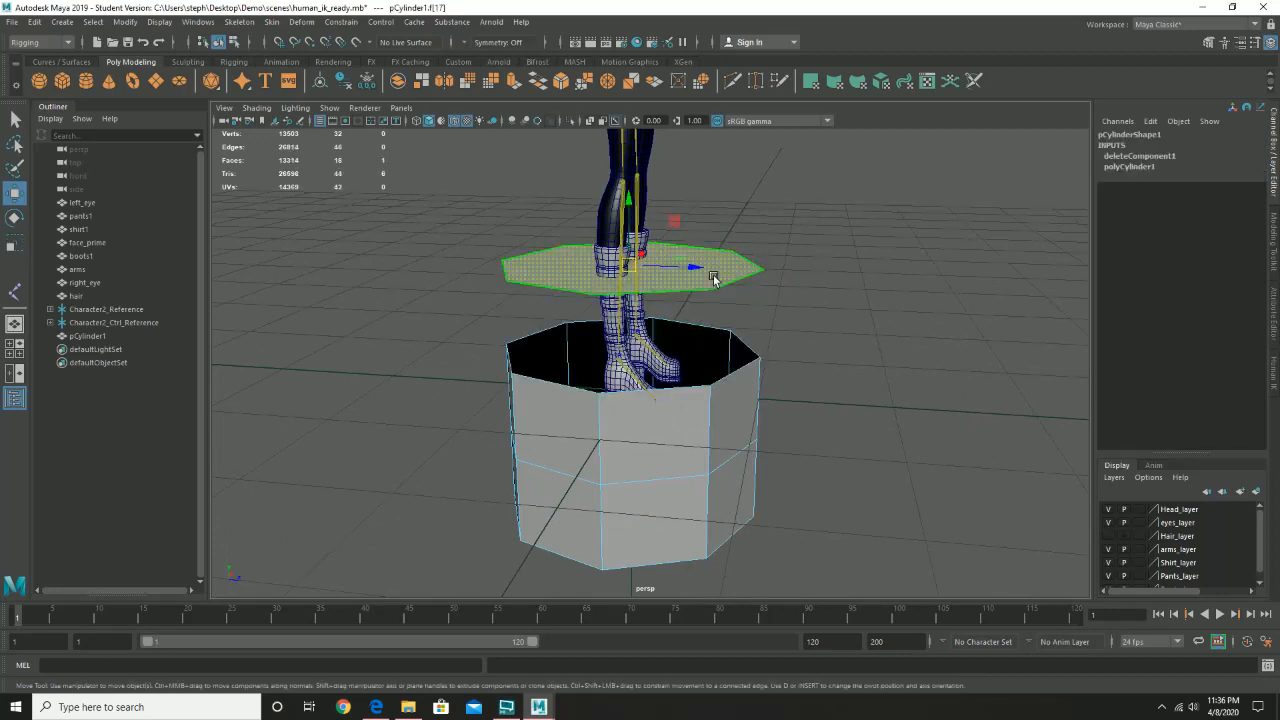
key("Delete")
Delete the cylinder's lowest ring of side faces and its bottom cap.
left_click_drag(713, 274, 720, 466, "alt")
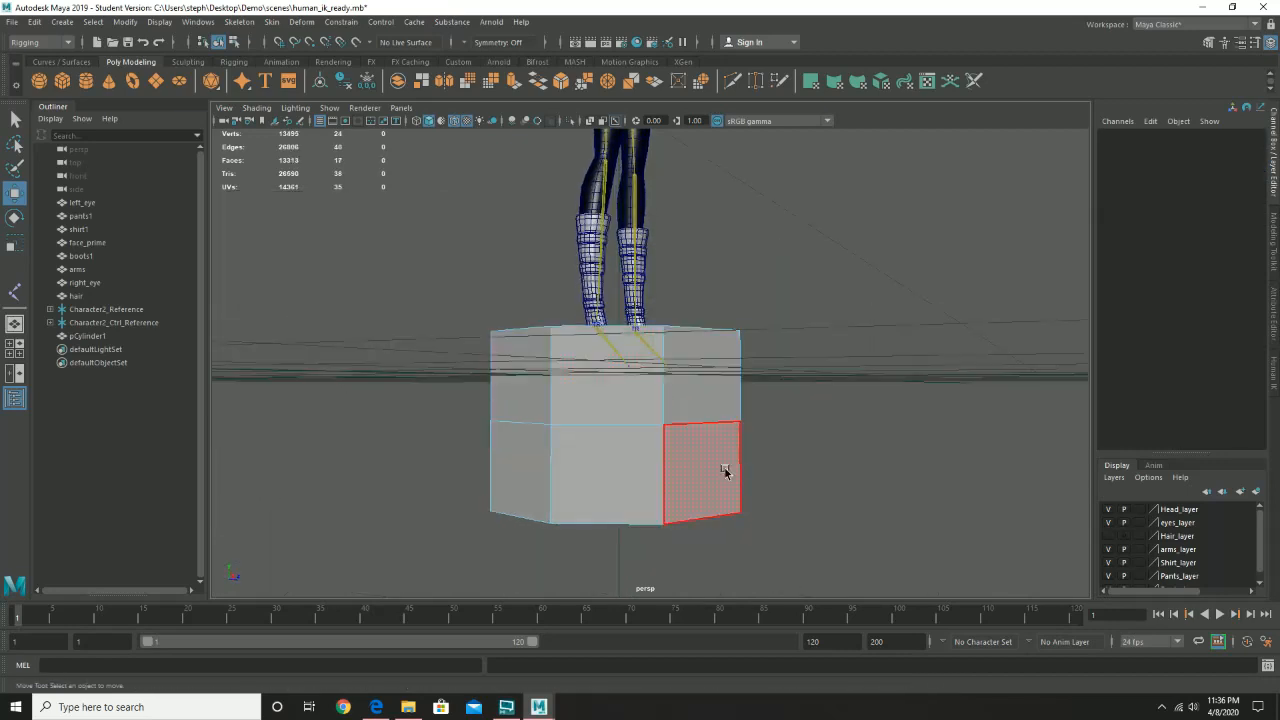
left_click(723, 466)
double_click(653, 481)
key("Delete")
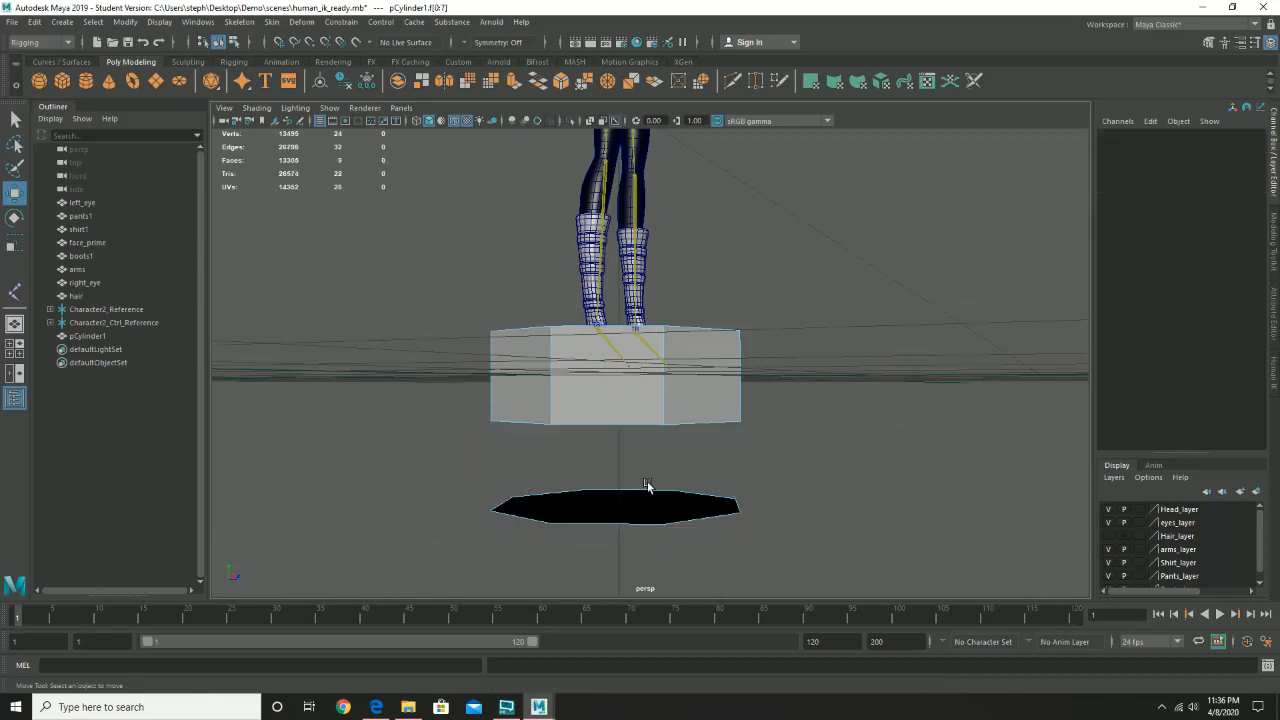
left_click(689, 515)
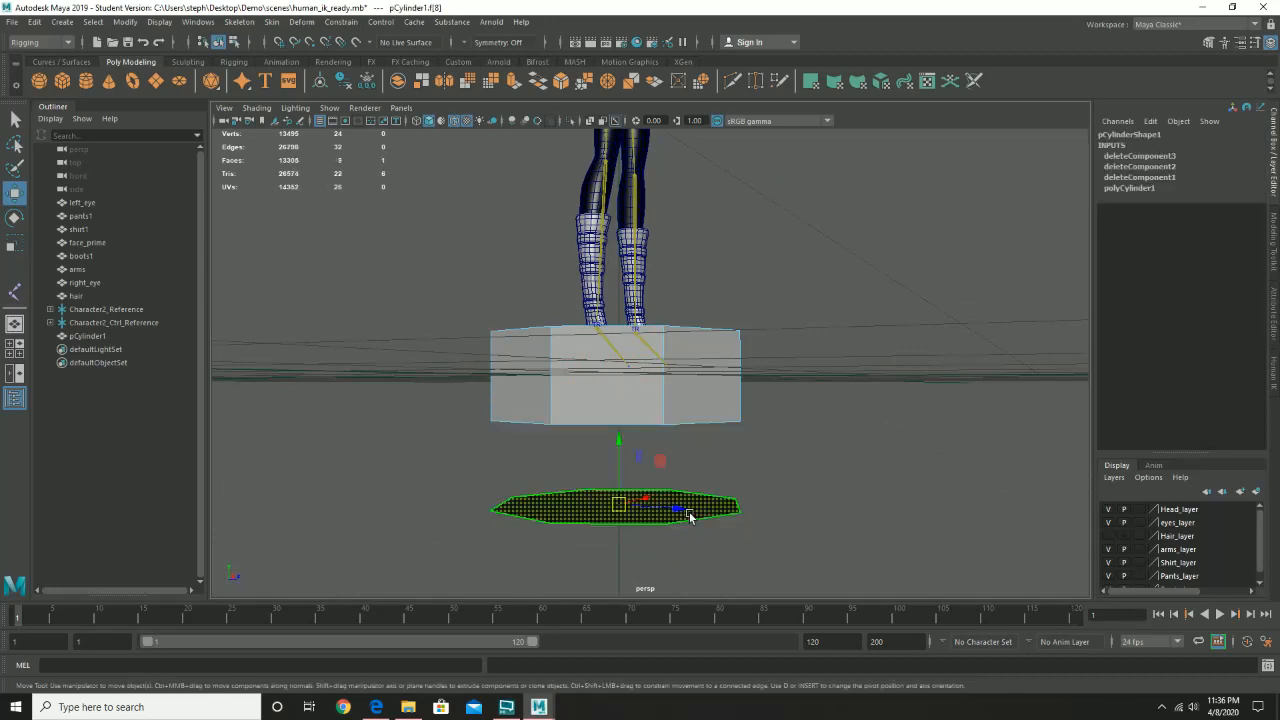
key("Delete")
left_click_drag(820, 295, 730, 358, "alt")
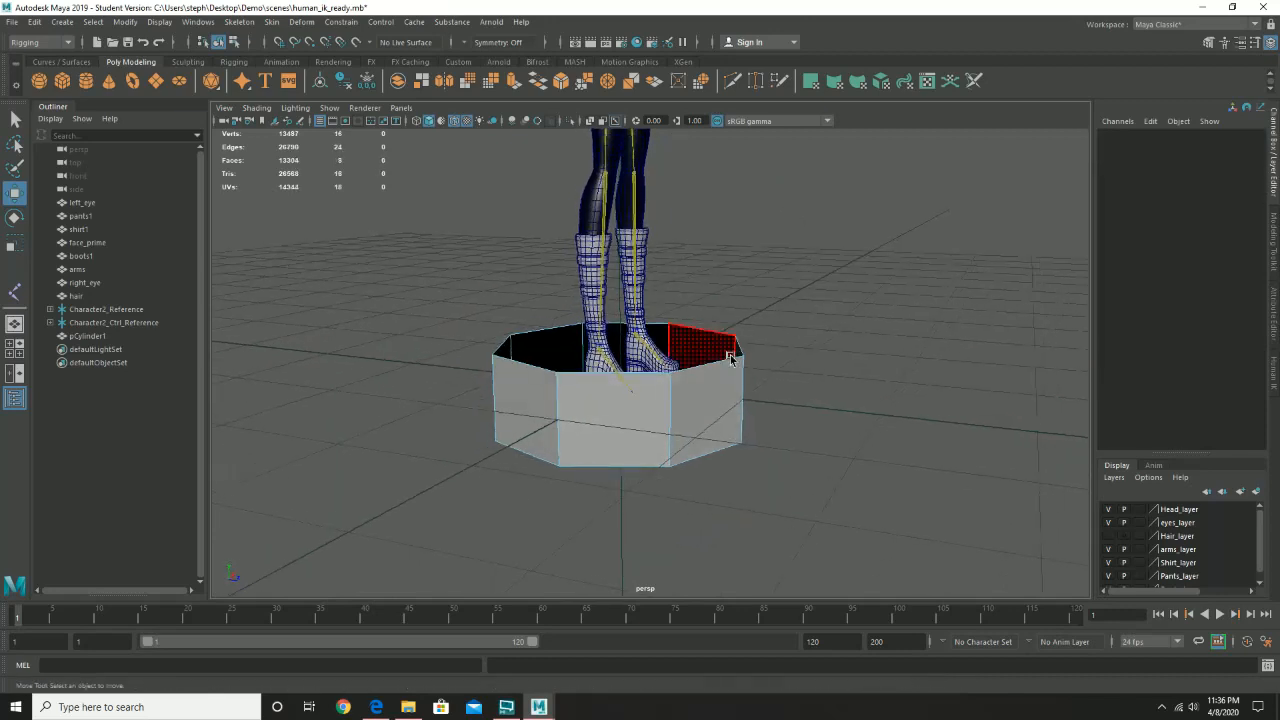
right_click(730, 358)
right_click_drag(735, 357, 745, 354)
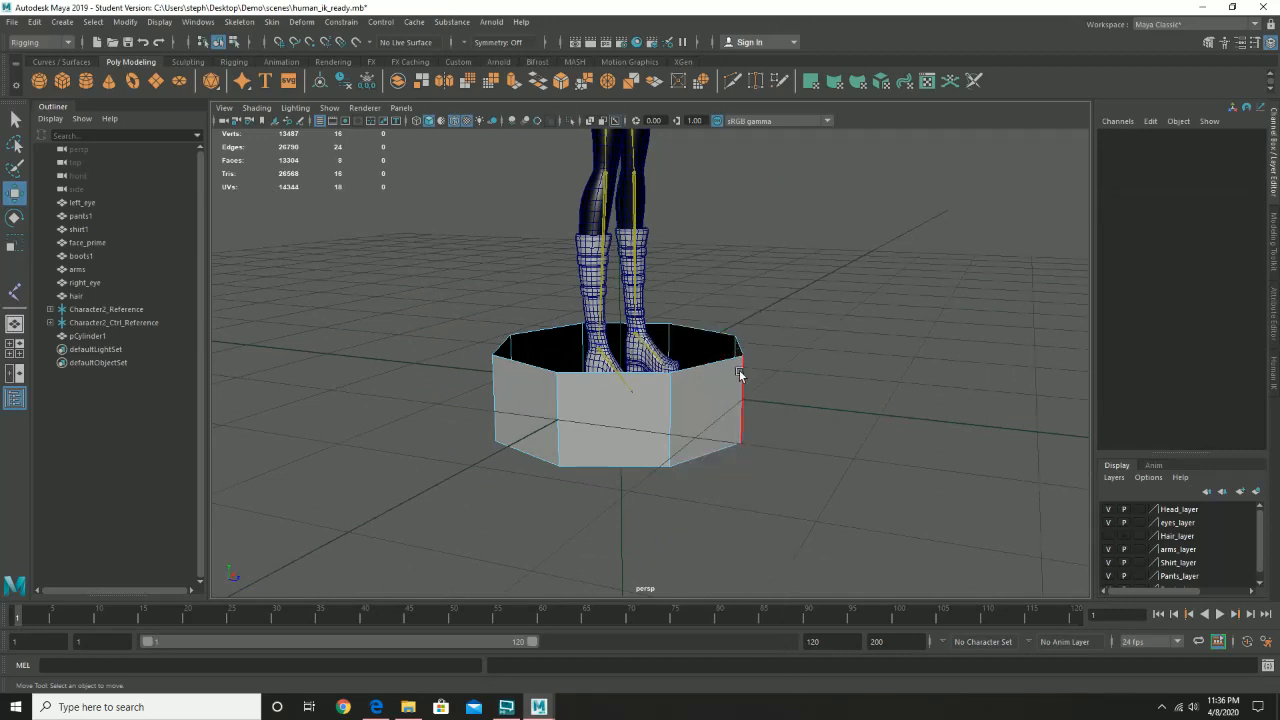
left_click(741, 381)
right_click_drag(777, 403, 712, 411, "alt")
left_click_drag(765, 406, 719, 379, "alt")
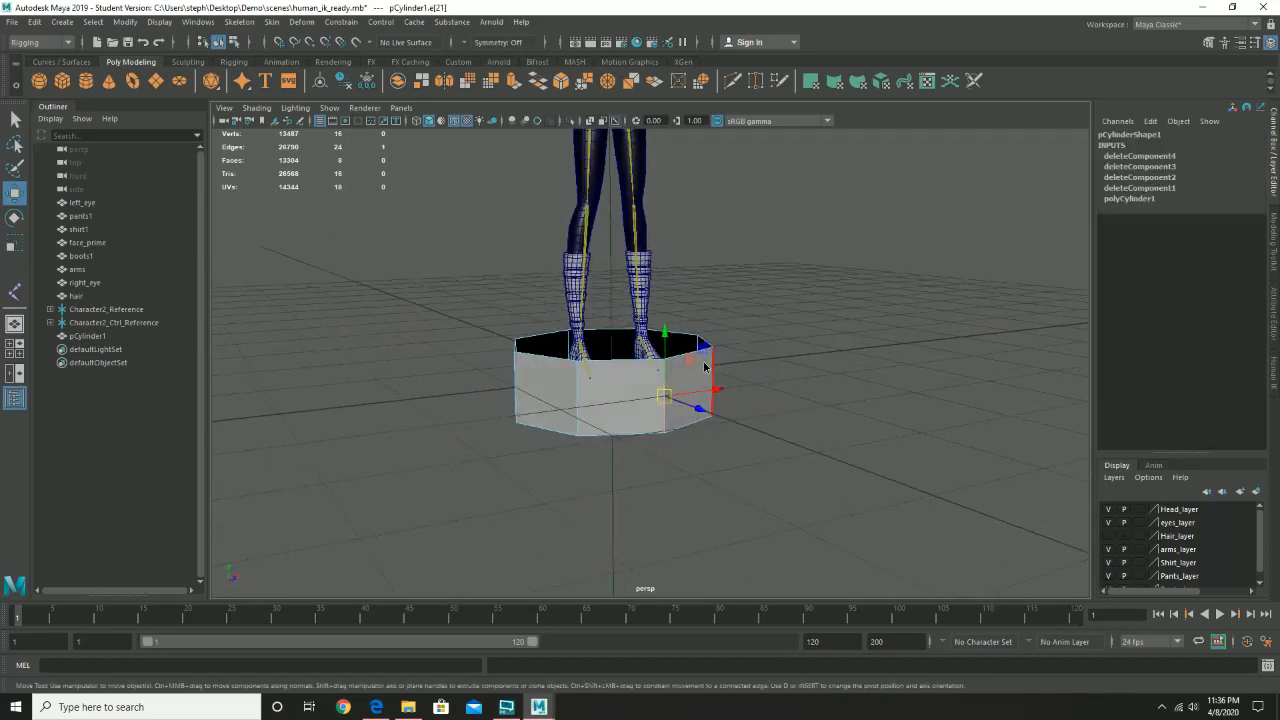
Delete the two ring faces in front of the character and the two behind, leaving two panels on each side.
right_click_drag(703, 344, 703, 376)
left_click(702, 376)
left_click(620, 391, "shift")
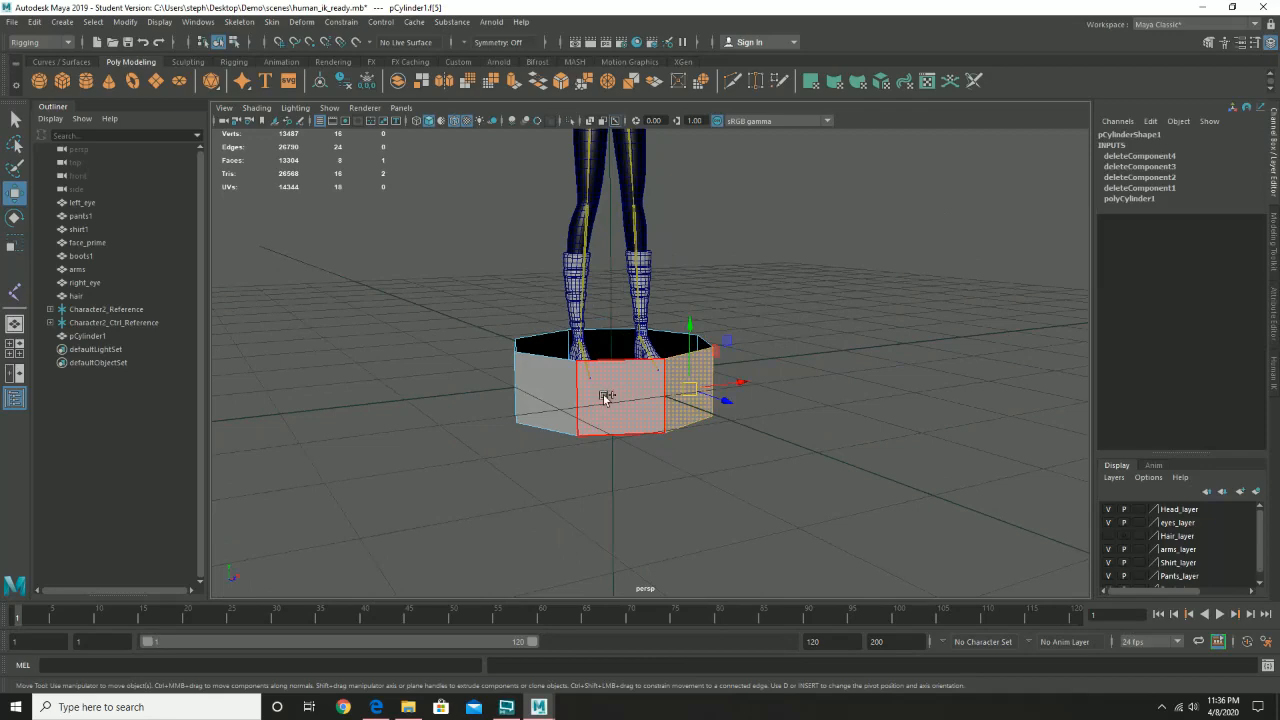
key("Delete")
left_click_drag(561, 367, 751, 371, "alt")
left_click(707, 407)
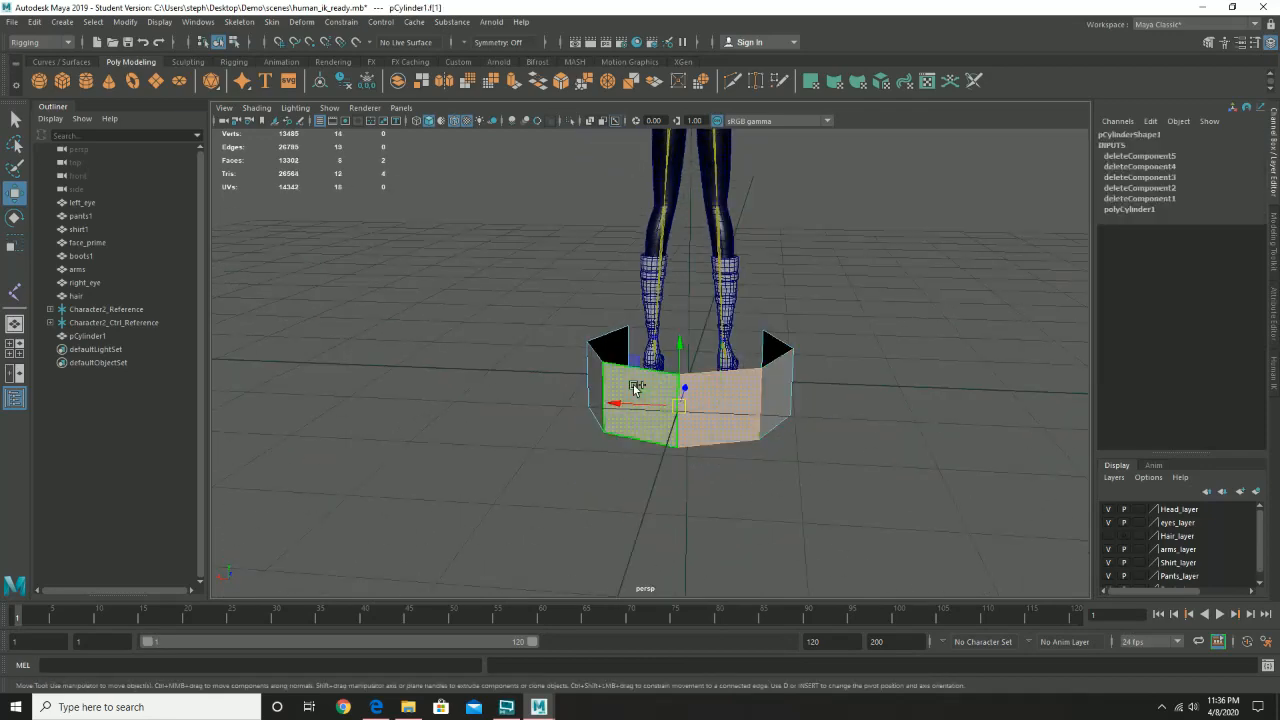
key("Delete")
Select the top edges of the four remaining side panels and raise them to the character's hip level.
left_click_drag(836, 364, 765, 347, "alt")
right_click_drag(767, 339, 767, 290)
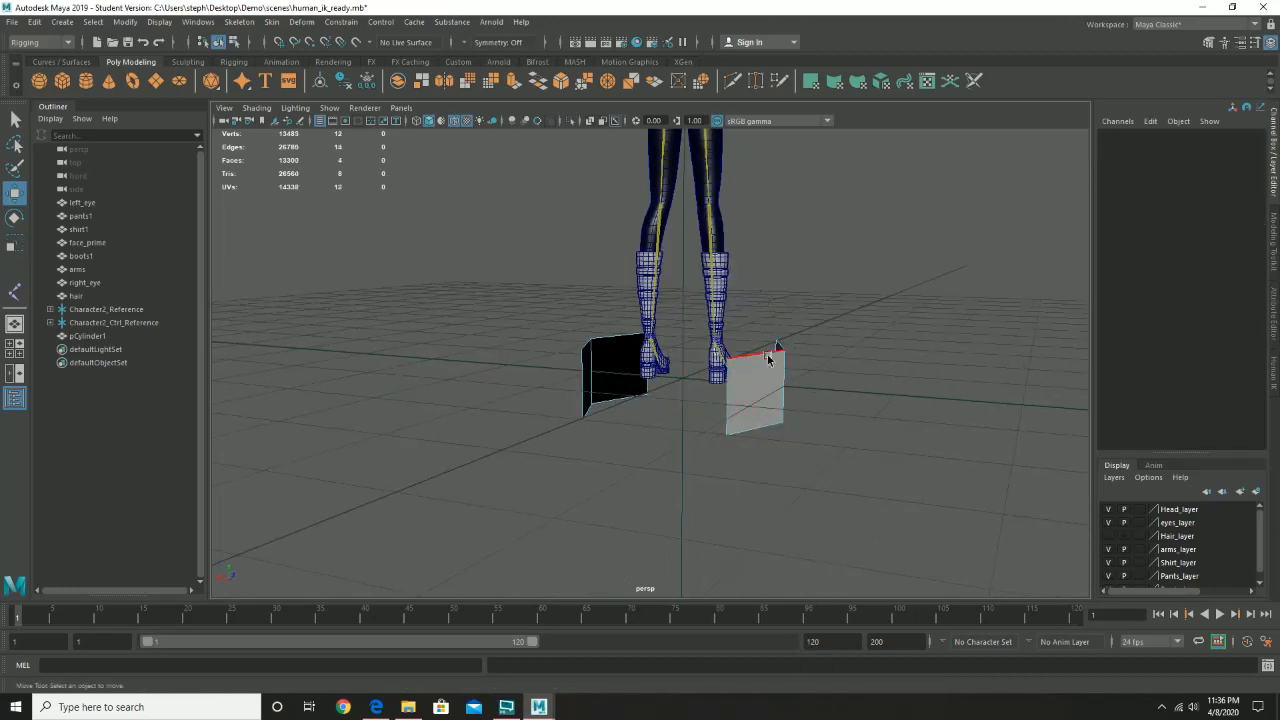
left_click(765, 360)
mouse_move(793, 354)
left_mouse_down("alt")
mouse_move(775, 370)
mouse_move(802, 349)
left_mouse_up("alt")
left_click(774, 369, "shift")
left_click(613, 343, "shift")
left_click_drag(552, 335, 622, 360, "alt")
left_click_drag(686, 286, 688, 106)
middle_click_drag(776, 302, 831, 551, "alt")
left_click_drag(831, 551, 754, 480, "alt")
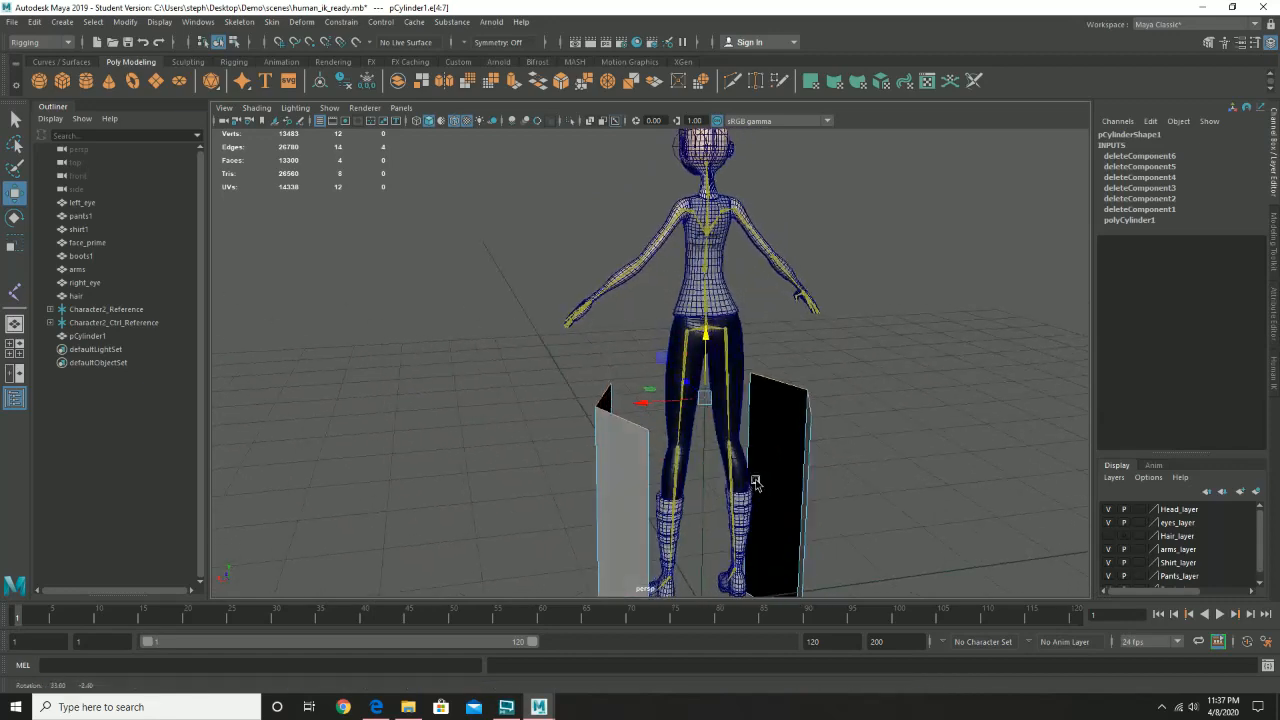
right_click_drag(640, 420, 725, 368, "alt")
left_click_drag(721, 362, 737, 309)
Scale the panels' top edges inward along the character's width until they sit against the hips.
key("e")
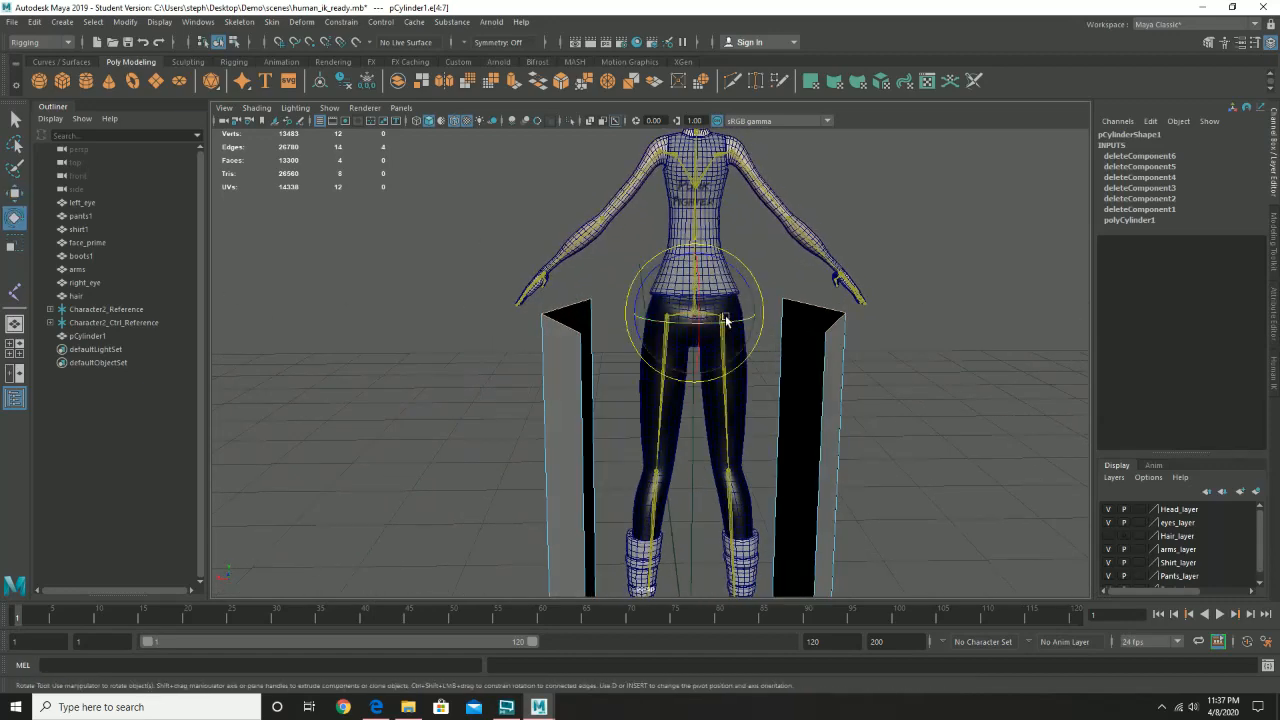
key("r")
left_click_drag(637, 318, 644, 291)
key("w")
key("e")
key("r")
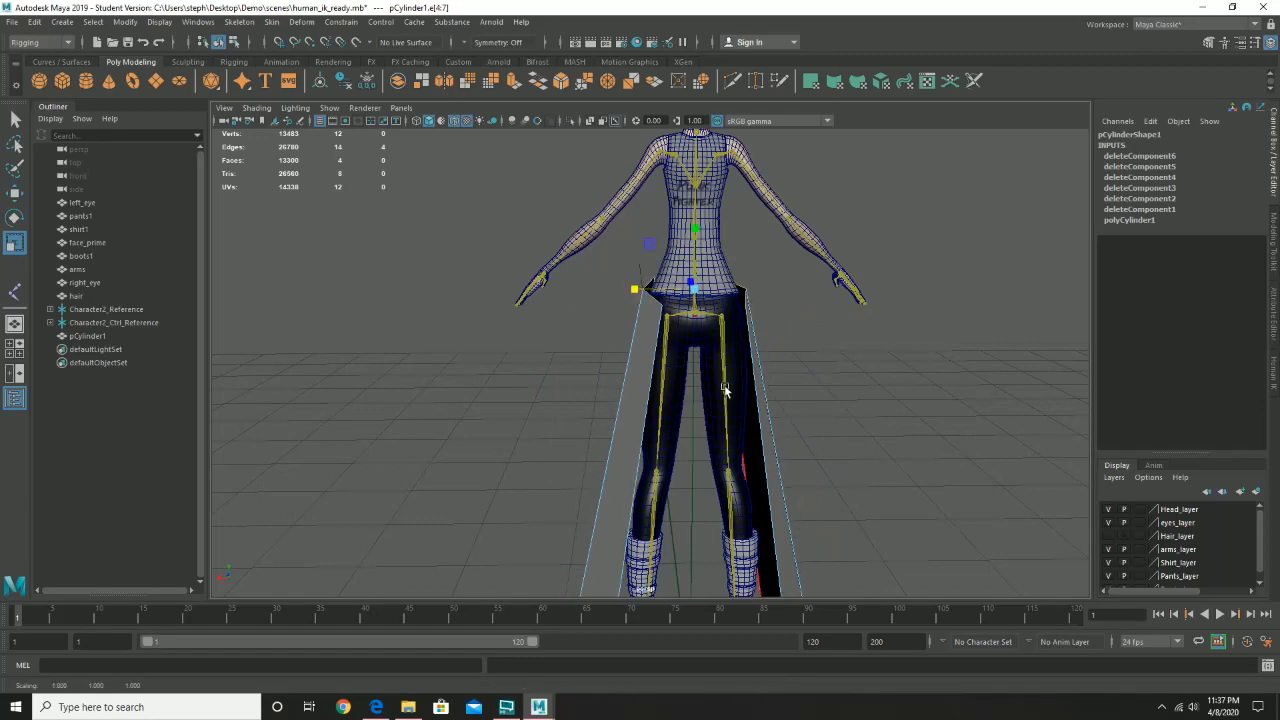
middle_click_drag(725, 386, 694, 140, "alt")
left_click_drag(799, 547, 802, 522, "alt")
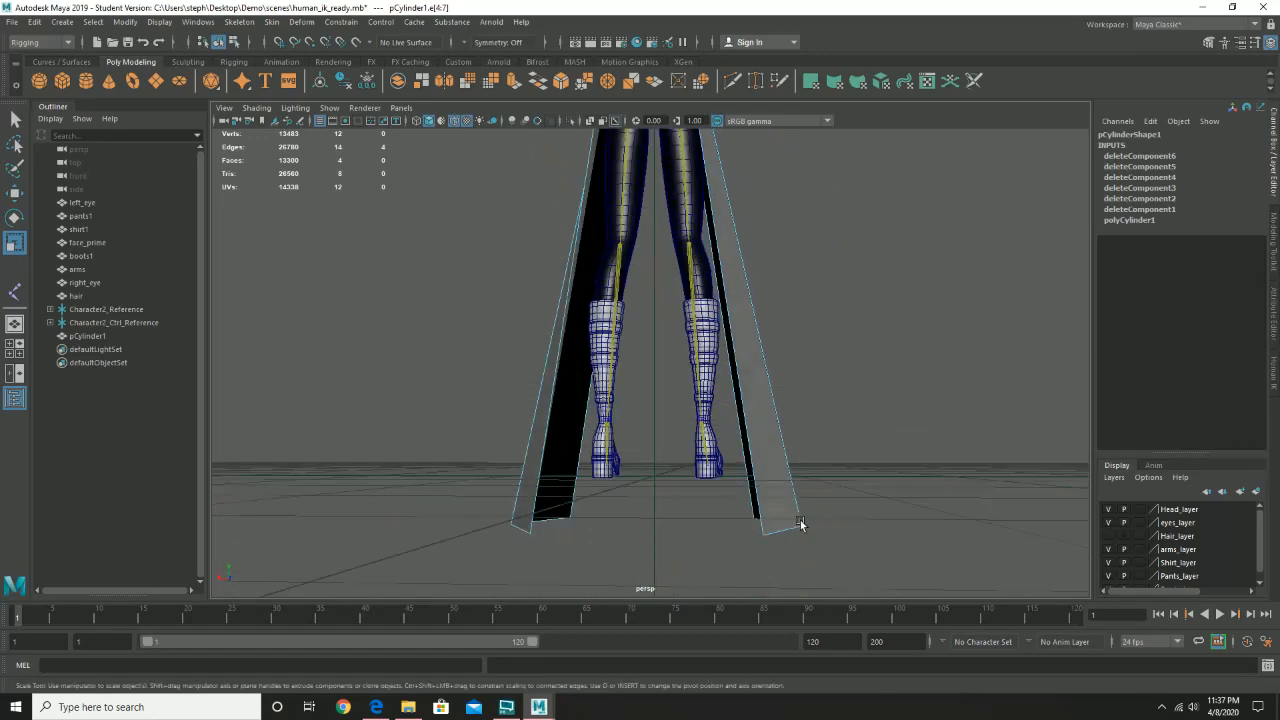
Select the bottom vertices of all side panels and move them vertically to floor level.
right_click_drag(802, 522, 709, 343)
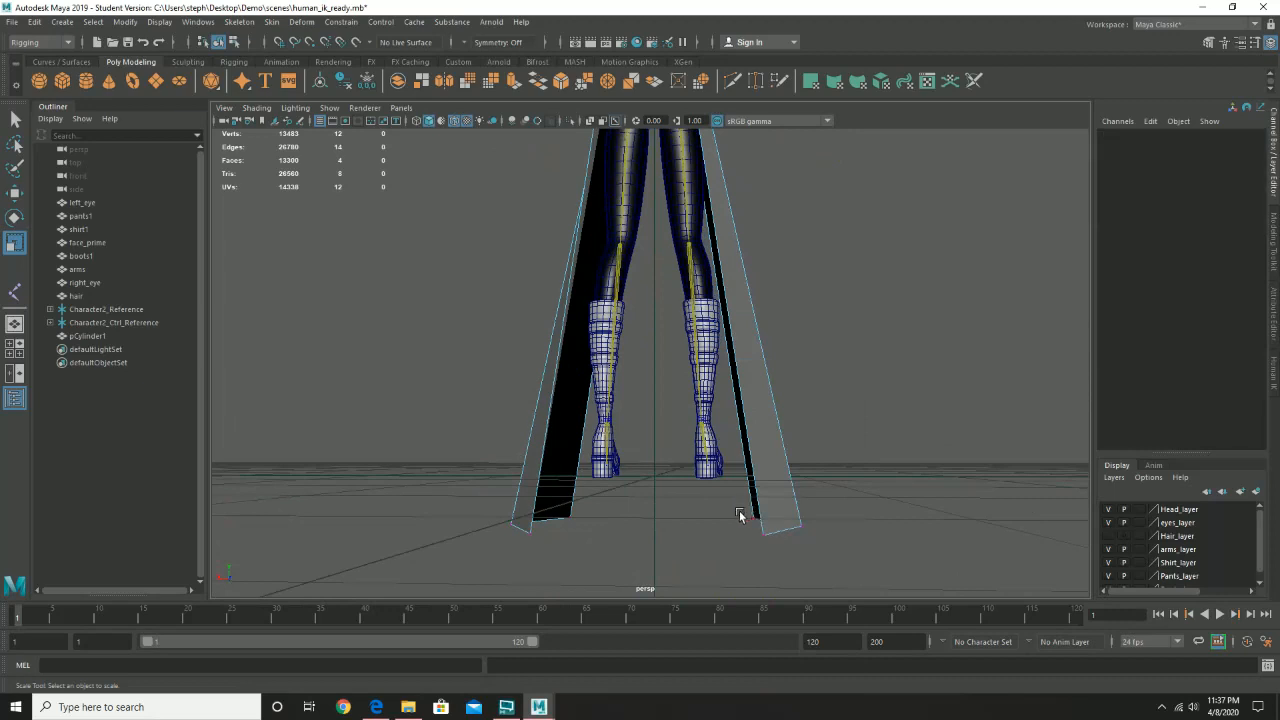
left_click_drag(738, 511, 842, 567)
left_click_drag(472, 484, 590, 562, "shift")
key("w")
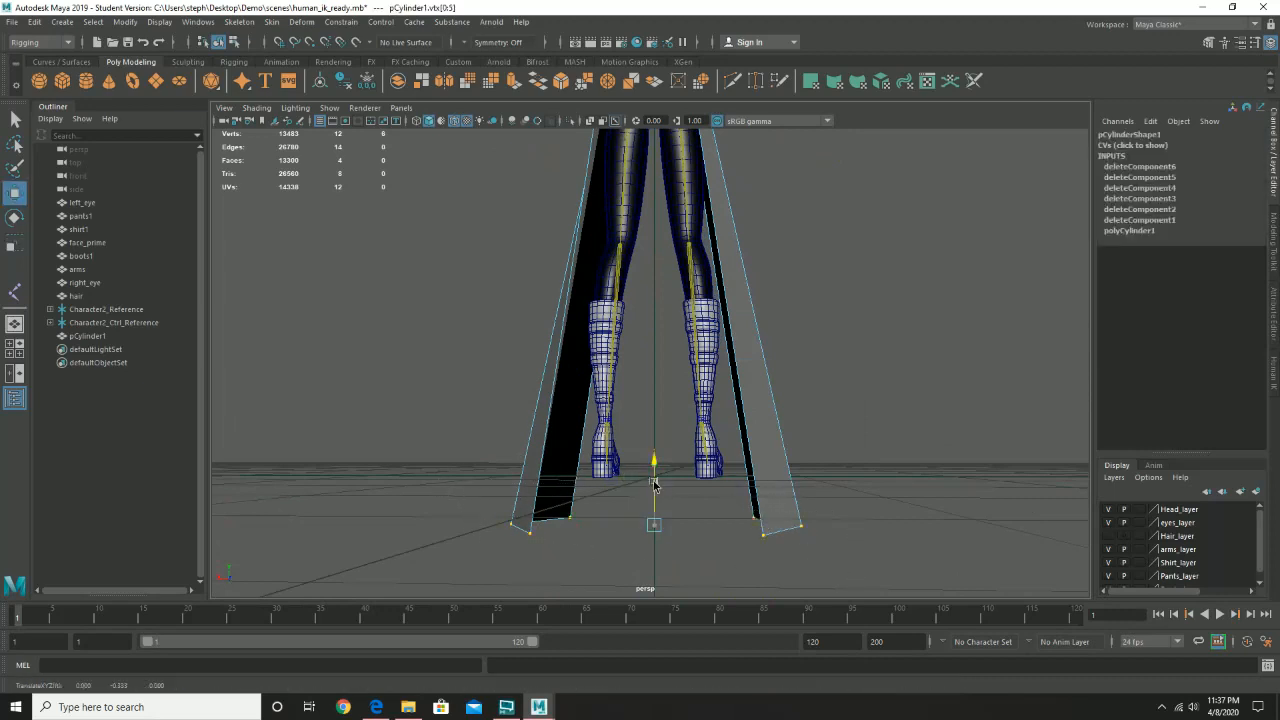
left_click_drag(655, 484, 777, 331)
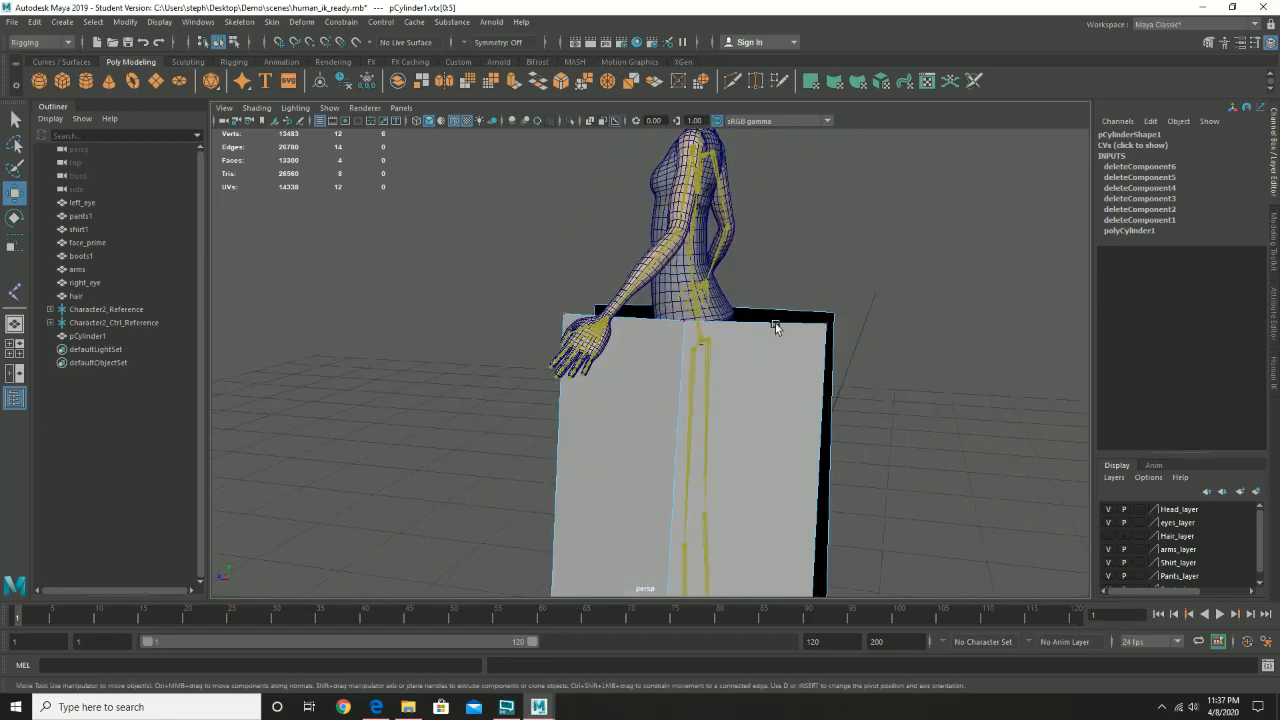
Pull the panels' rear top corners forward and their front top corners backward, closer to the character's hips.
left_click_drag(790, 282, 866, 368)
left_click_drag(790, 318, 636, 348)
left_click_drag(587, 306, 560, 310, "alt")
left_click_drag(517, 248, 622, 360)
left_click_drag(553, 310, 635, 310)
Select the middle top vertex of each side panel pair and scale the two slightly along the character's width.
left_click_drag(635, 310, 662, 313, "alt")
right_click_drag(723, 340, 922, 407, "alt")
middle_click_drag(840, 290, 735, 391, "alt")
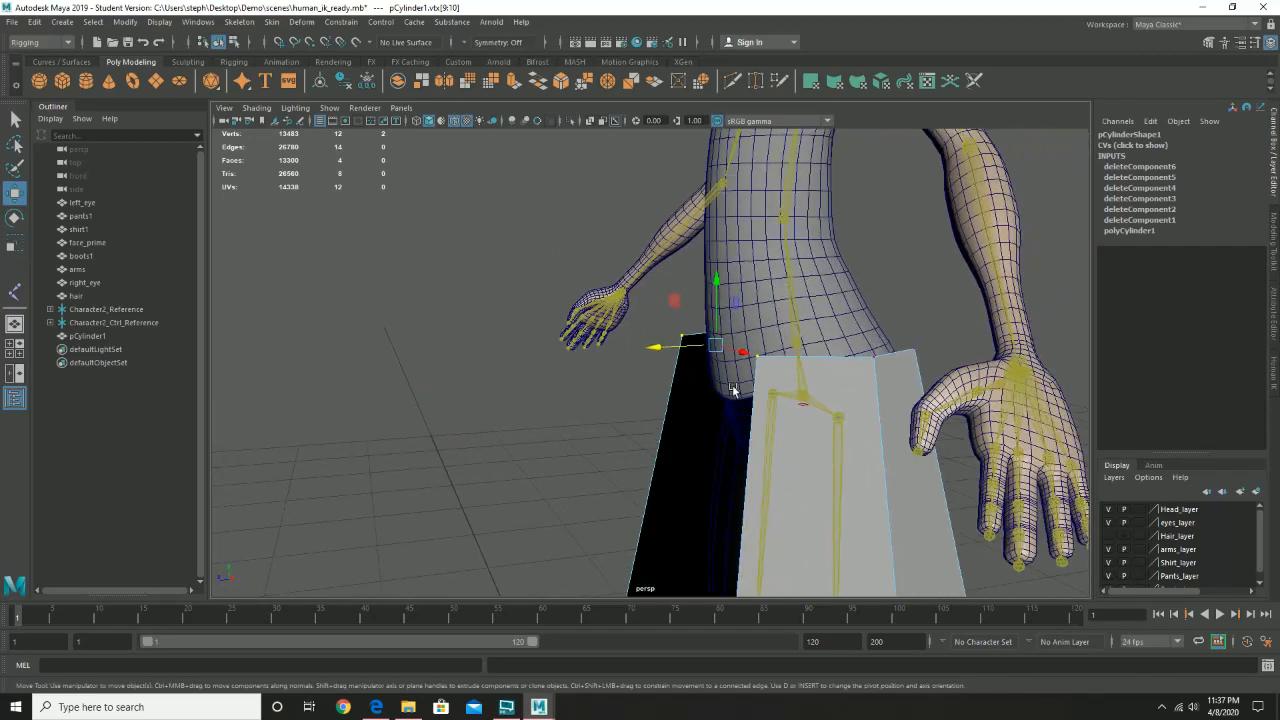
left_click_drag(735, 391, 821, 416, "alt")
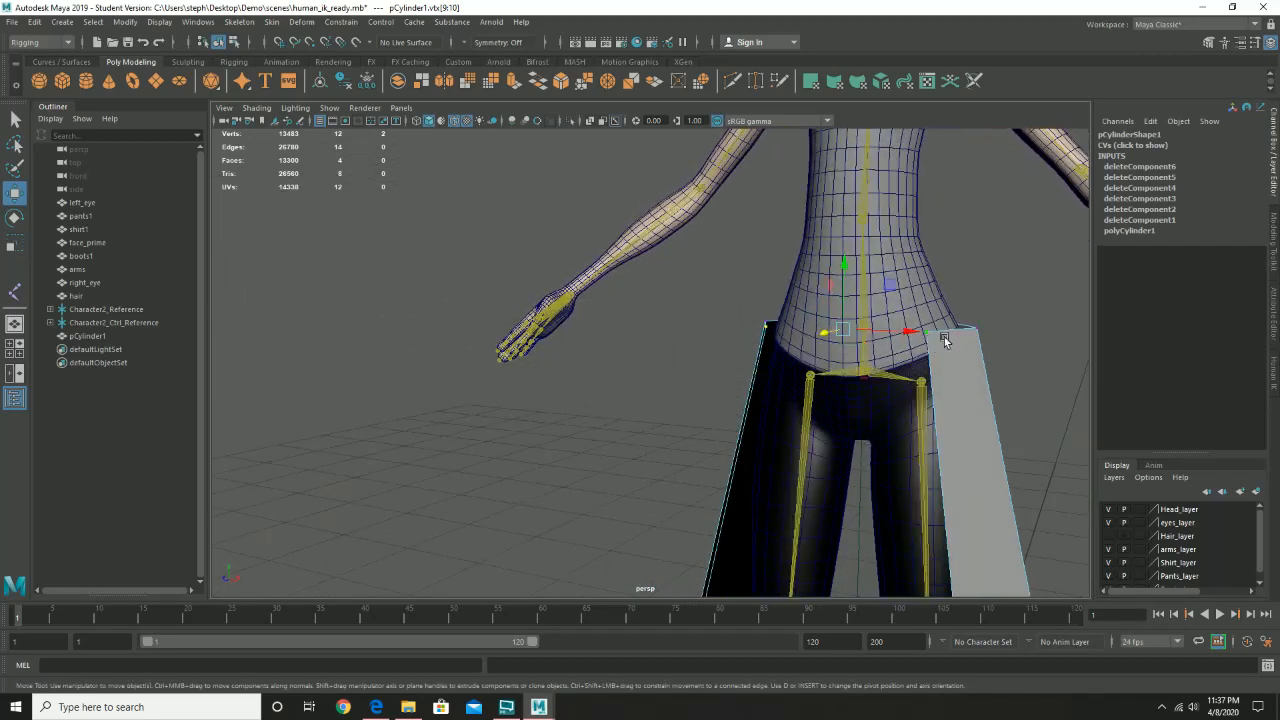
left_click_drag(851, 351, 768, 321, "alt")
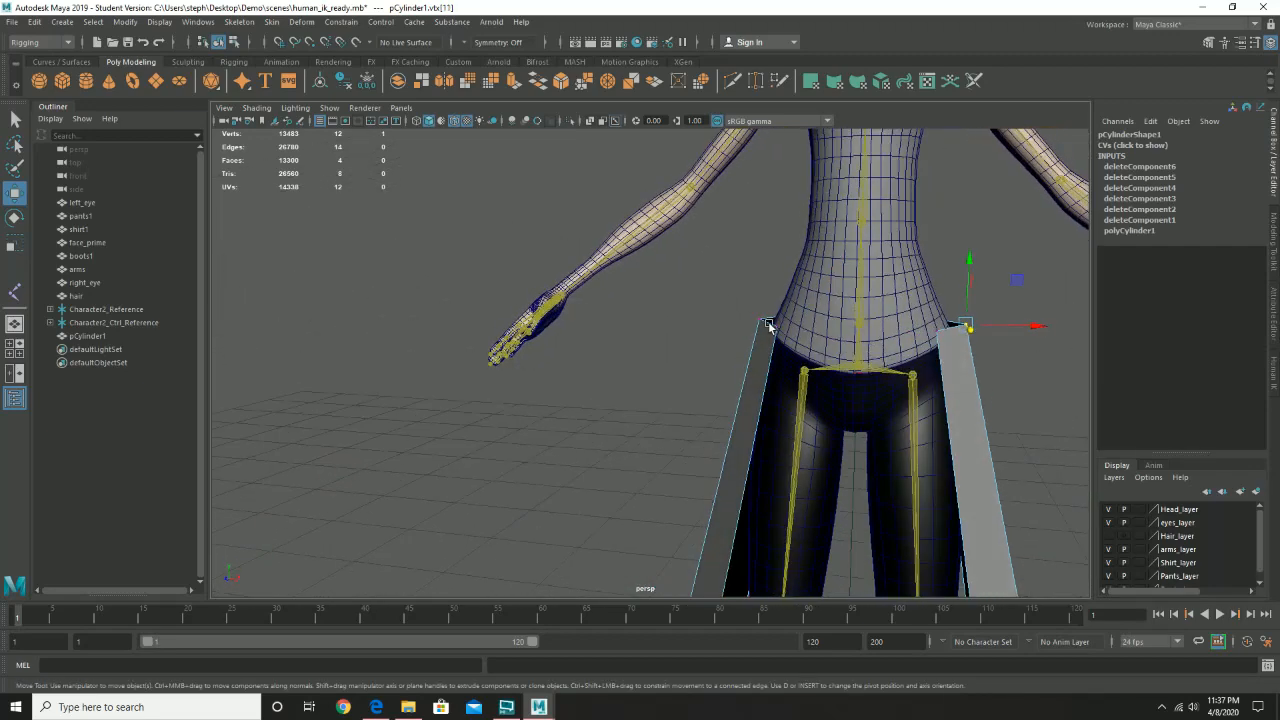
left_click(760, 318)
key("e")
key("r")
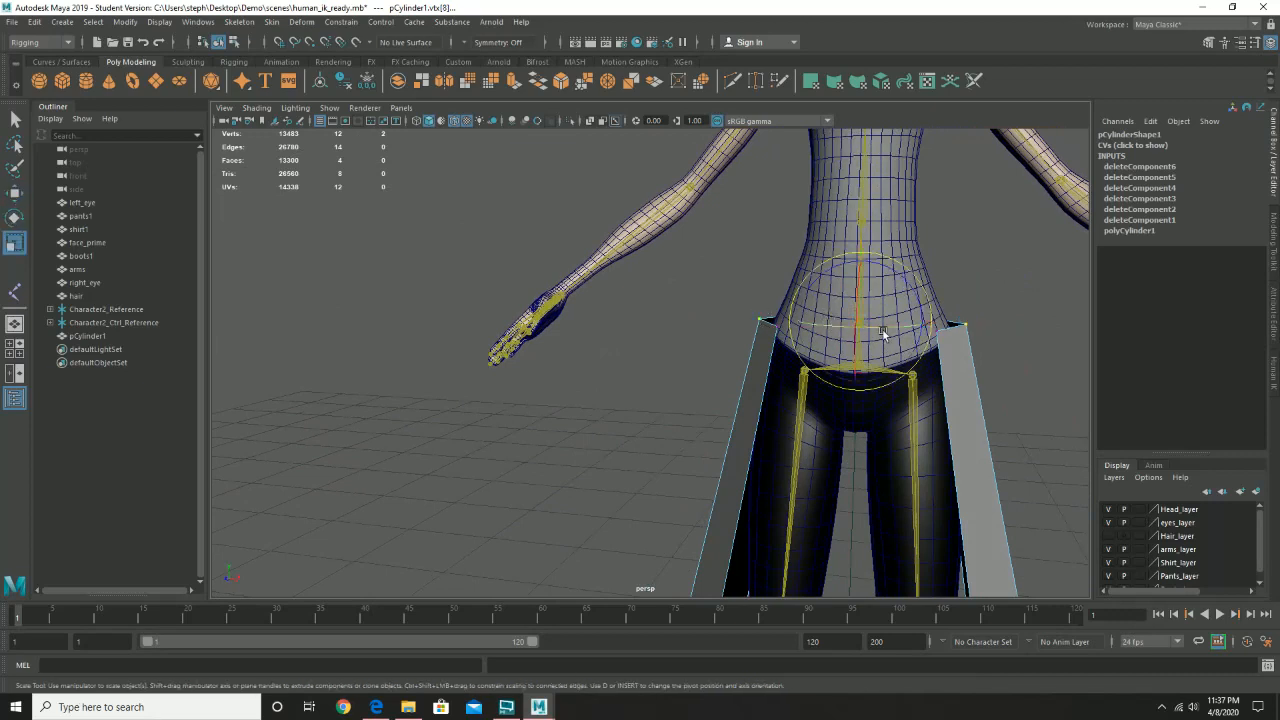
left_click_drag(917, 325, 915, 326)
Select the six lengthwise edges of the side panels and connect them with 5 segments.
scroll(767, 402, "down", 3)
left_click_drag(767, 402, 763, 337, "alt")
left_click_drag(826, 275, 834, 300, "alt")
right_click_drag(834, 300, 863, 281)
left_click_drag(880, 322, 860, 322, "alt")
right_click_drag(860, 322, 860, 286)
double_click(882, 334)
left_click_drag(882, 334, 744, 399, "alt")
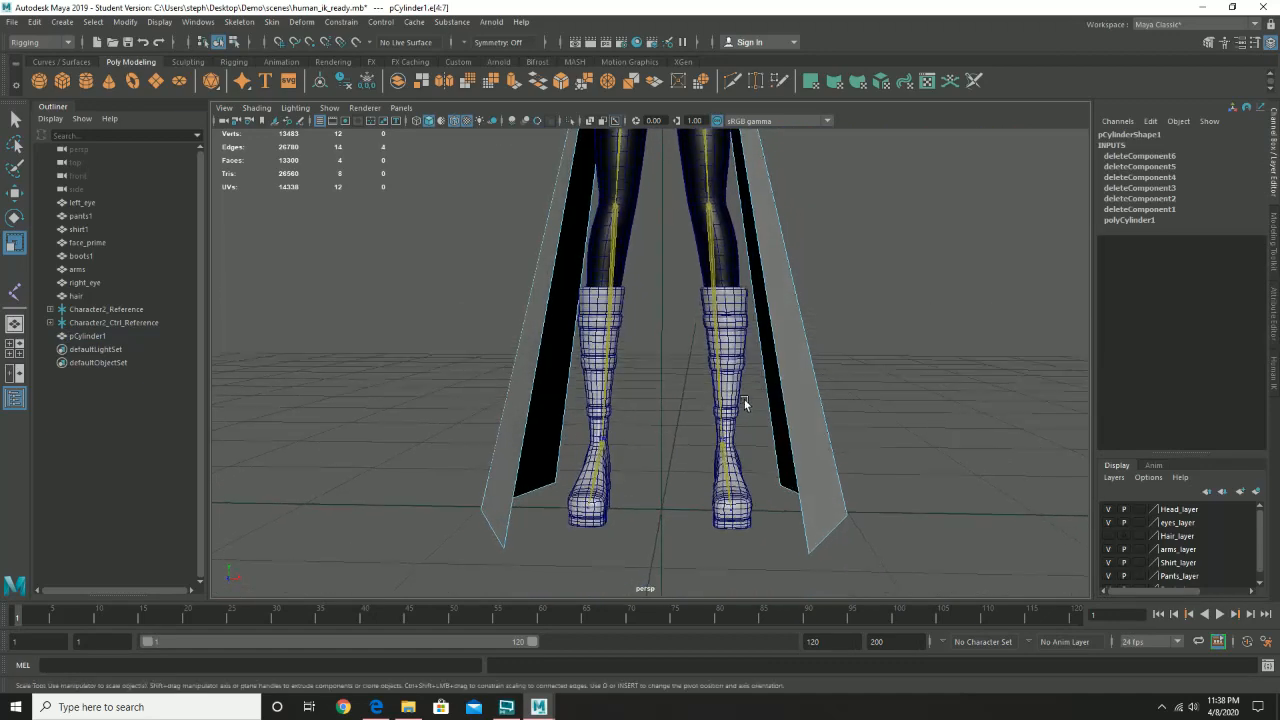
left_click(864, 420)
left_click_drag(469, 418, 523, 409, "alt")
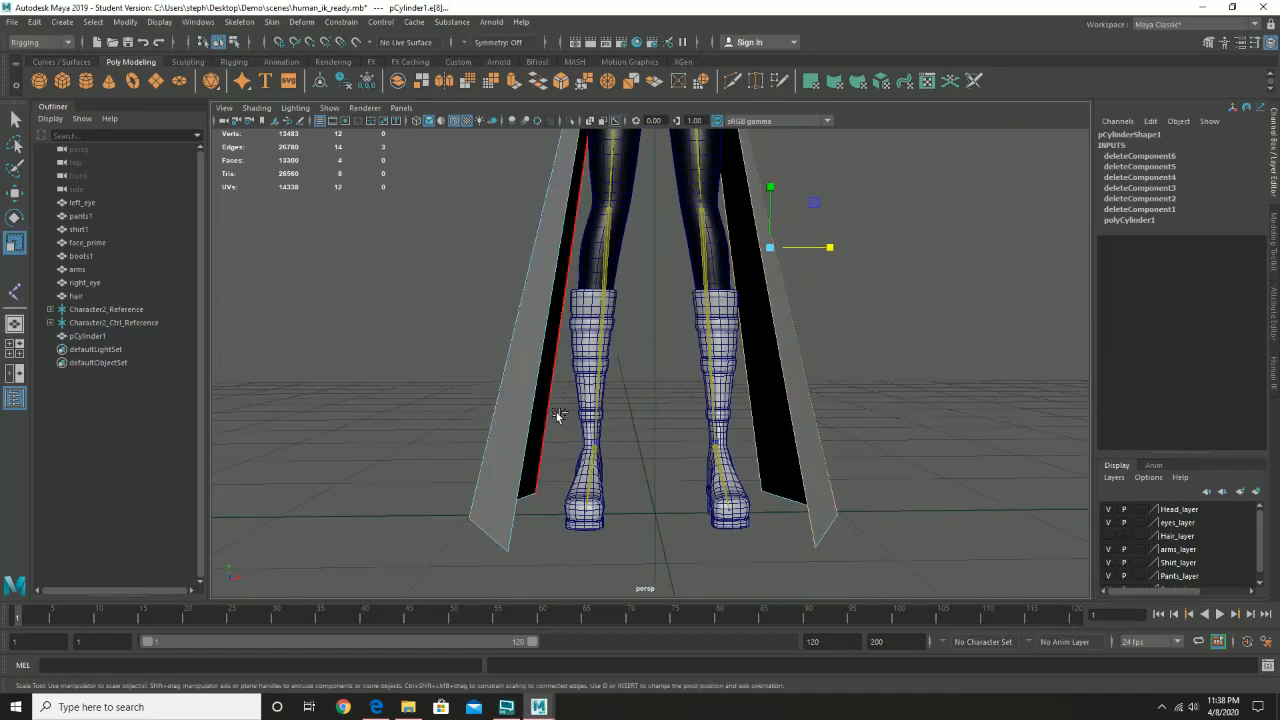
double_click(471, 372)
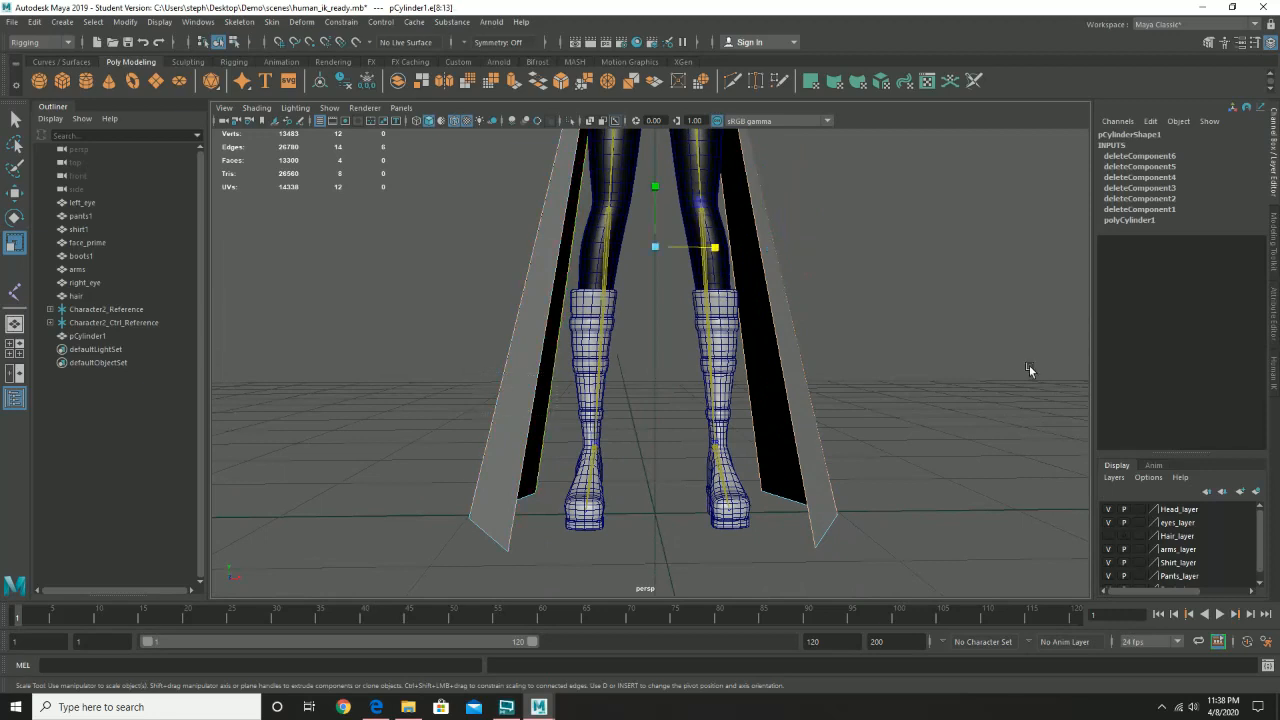
left_click(1211, 43)
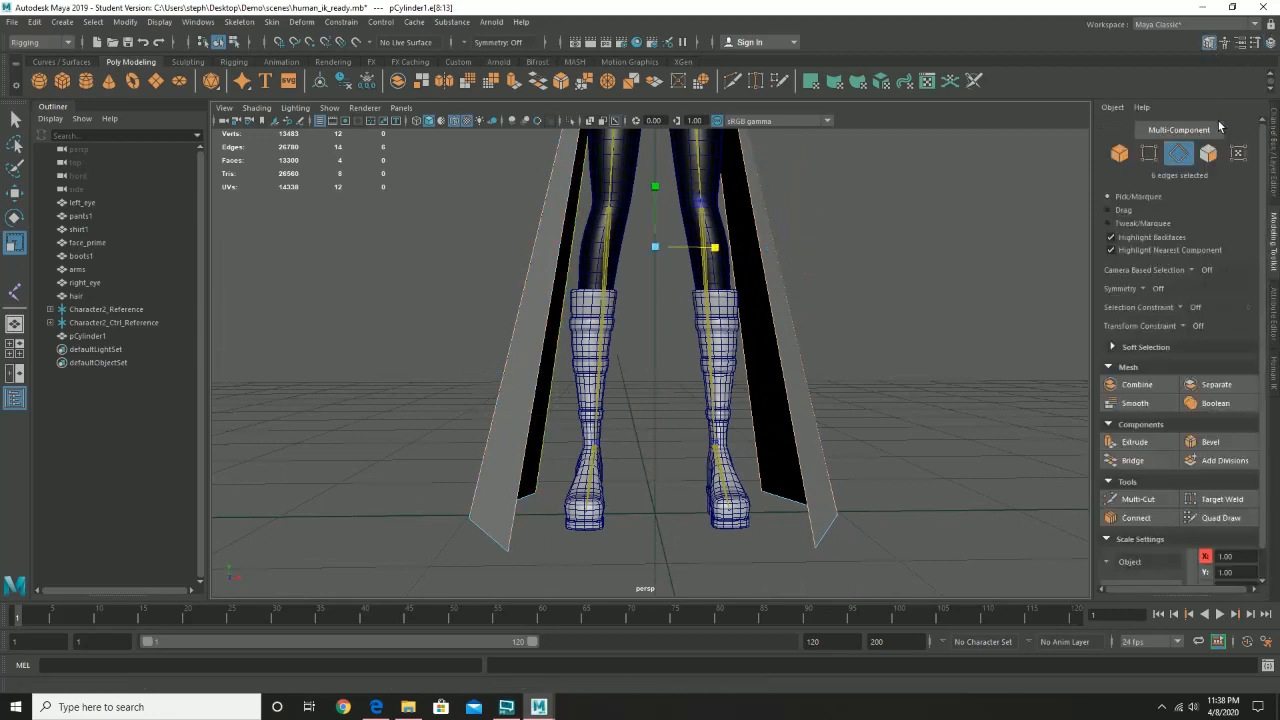
left_click(1154, 519)
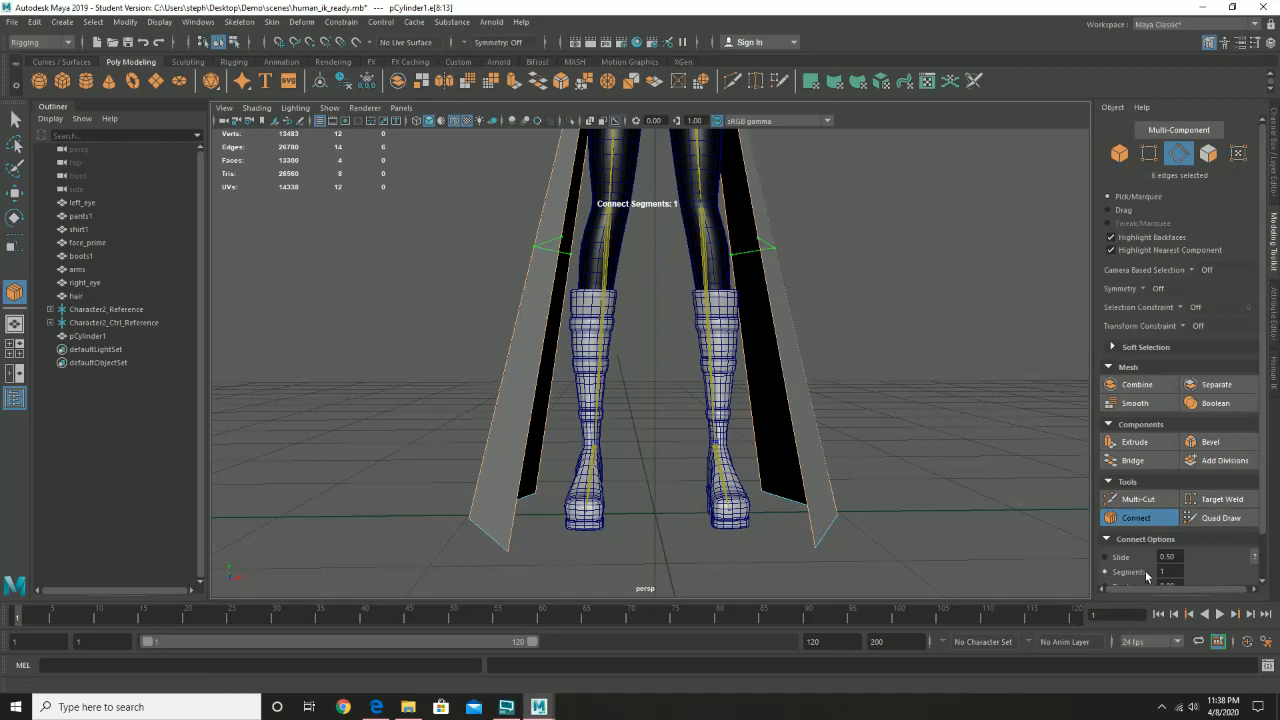
middle_click_drag(912, 323, 992, 338, "ctrl")
left_click_drag(992, 338, 776, 388, "alt")
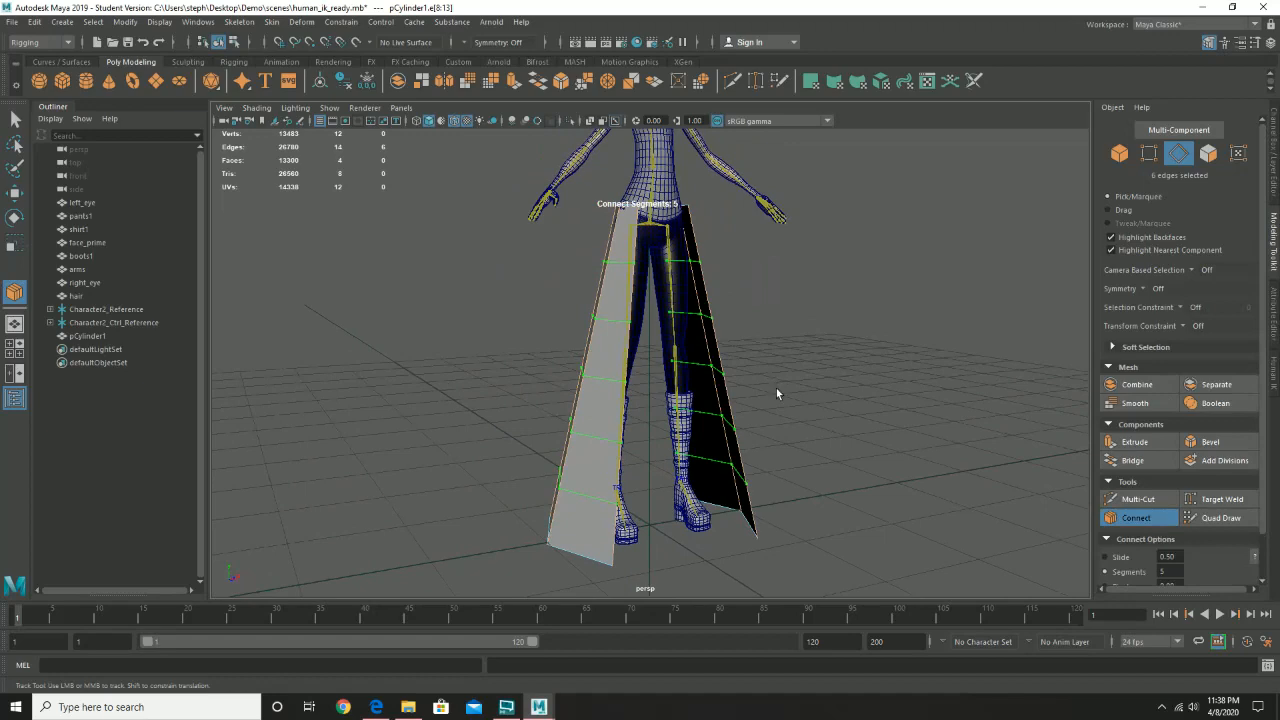
key("Return")
Return the side panel mesh to object mode with the whole object selected.
key("r")
left_click_drag(860, 340, 661, 337, "alt")
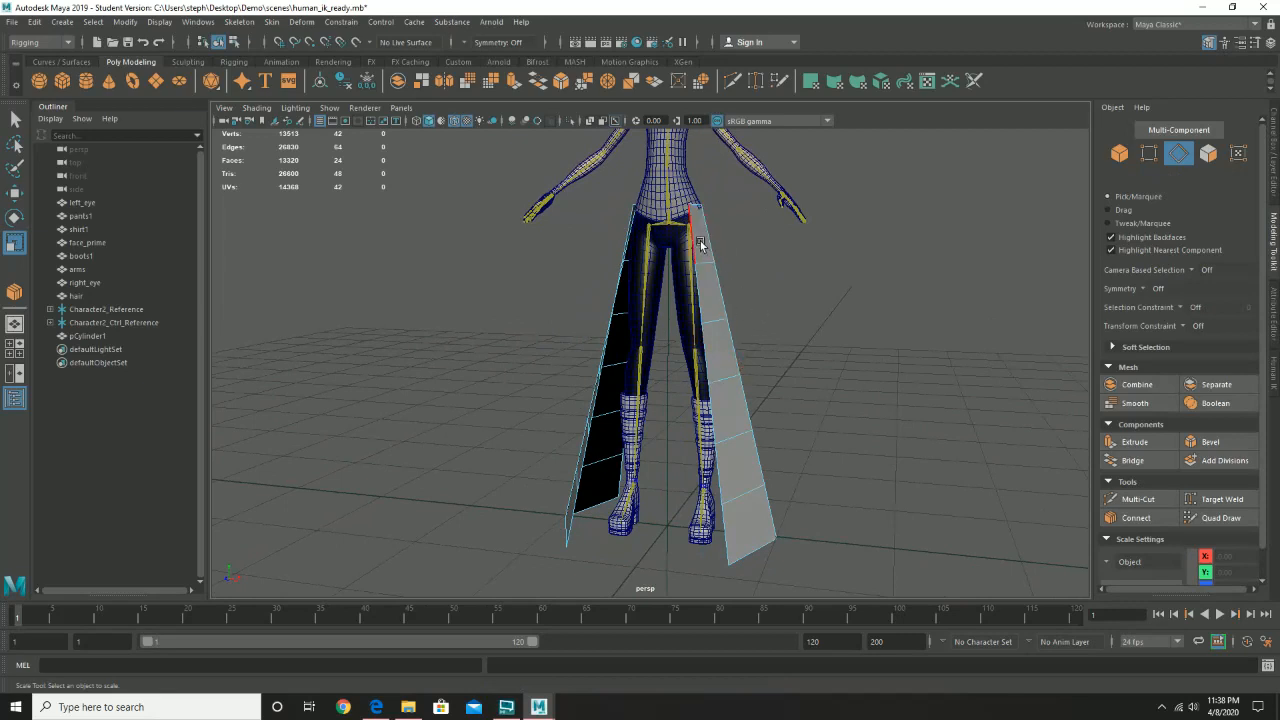
right_click(720, 330)
left_click(752, 316)
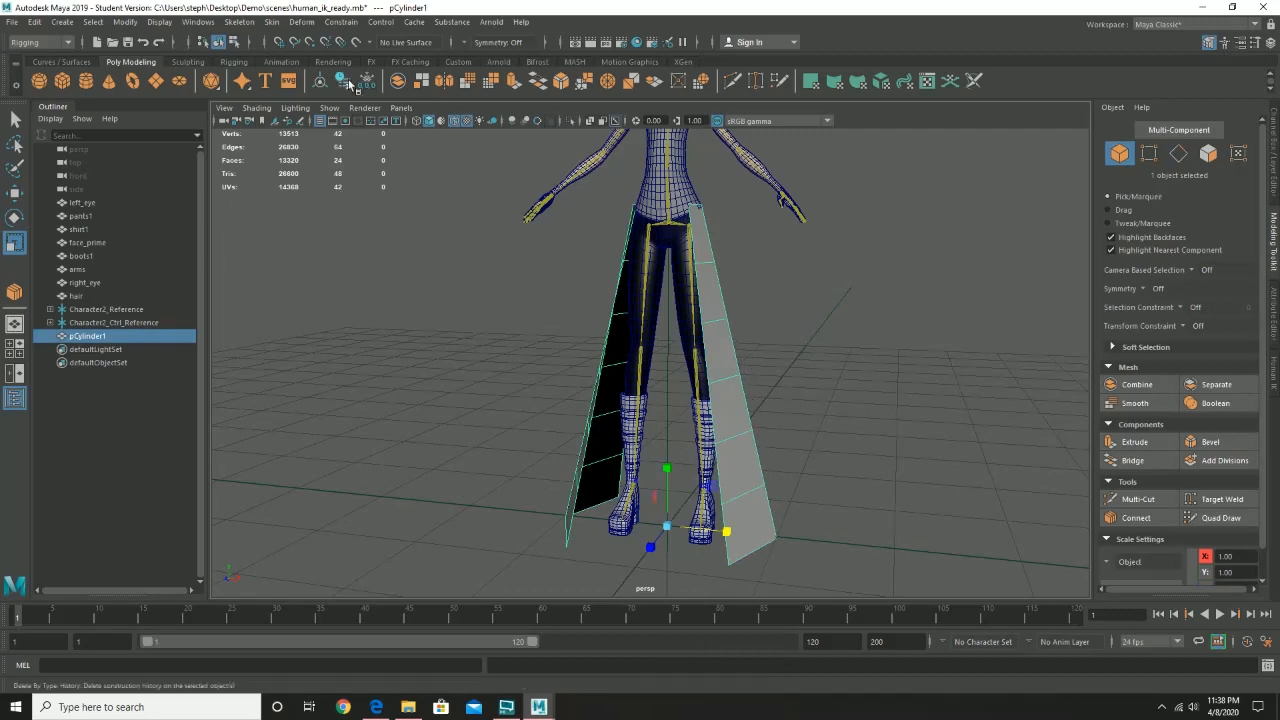
Start a joint chain in the front view with its first joint at the top of the character's left hip panel.
left_click(239, 21)
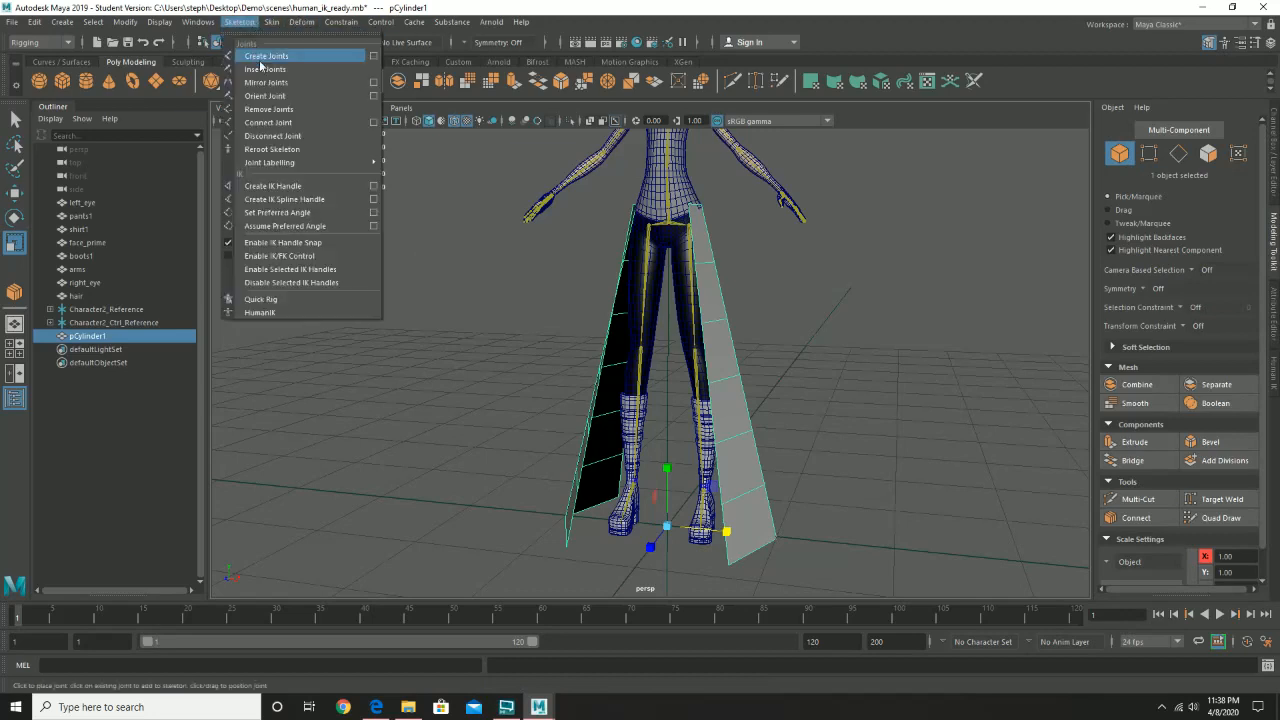
left_click(266, 56)
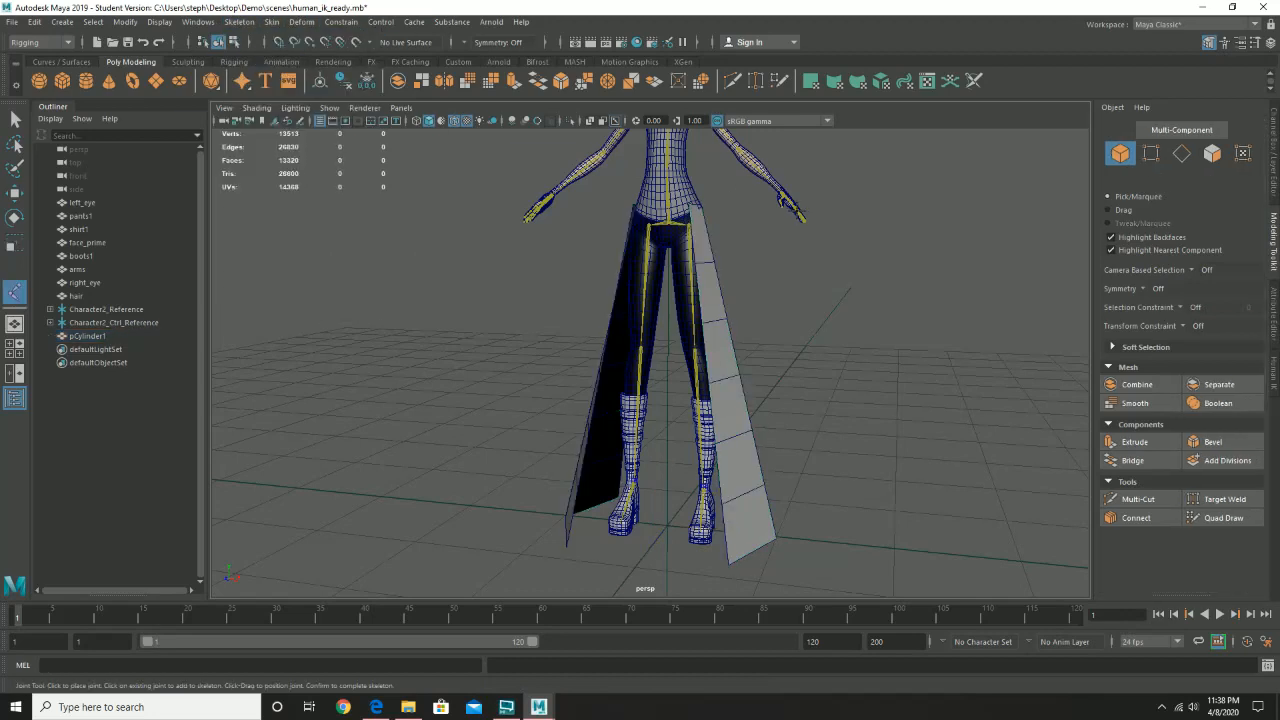
key("space")
left_click_drag(793, 275, 795, 299)
key("a")
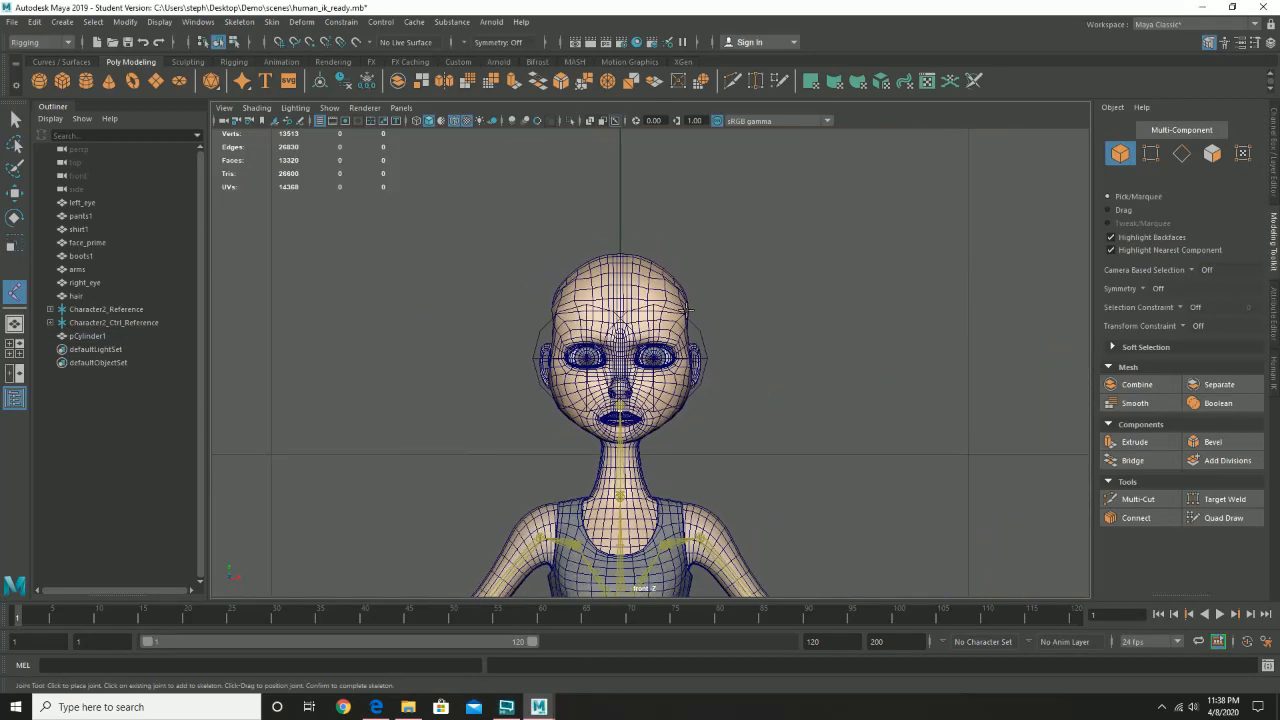
middle_click_drag(686, 310, 569, 16, "alt")
middle_click_drag(705, 464, 687, 6, "alt")
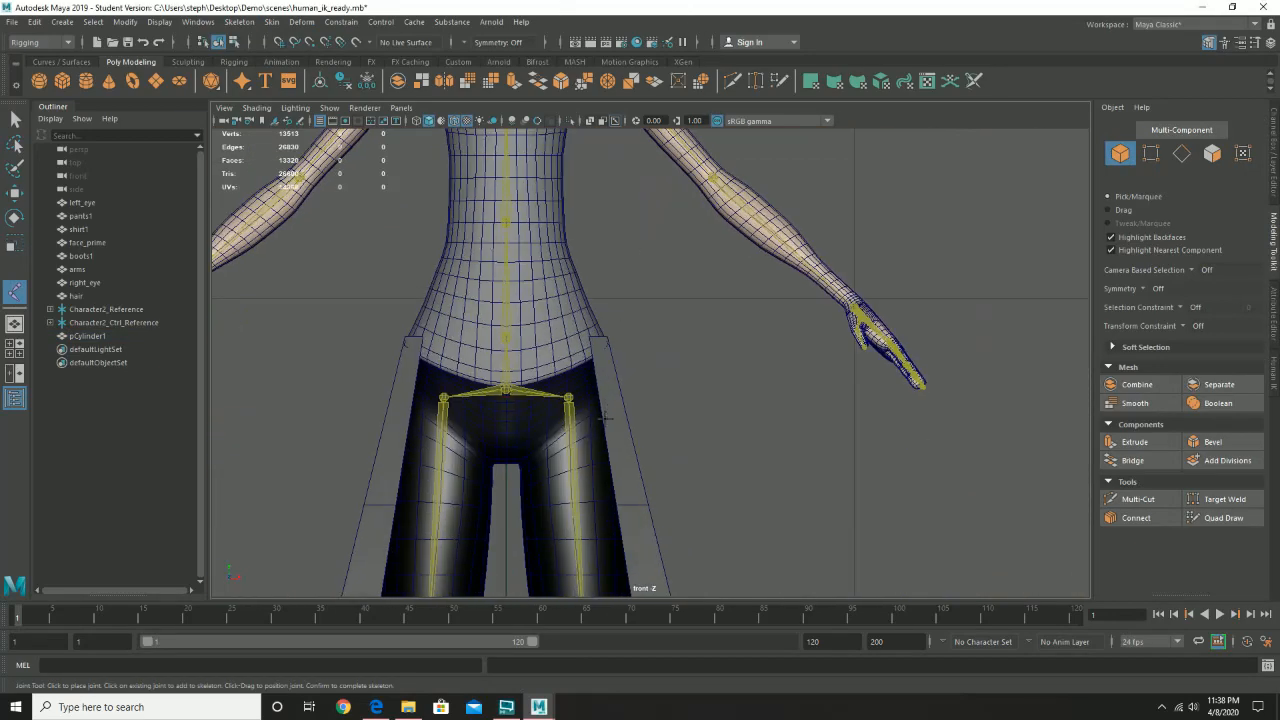
left_click(600, 337)
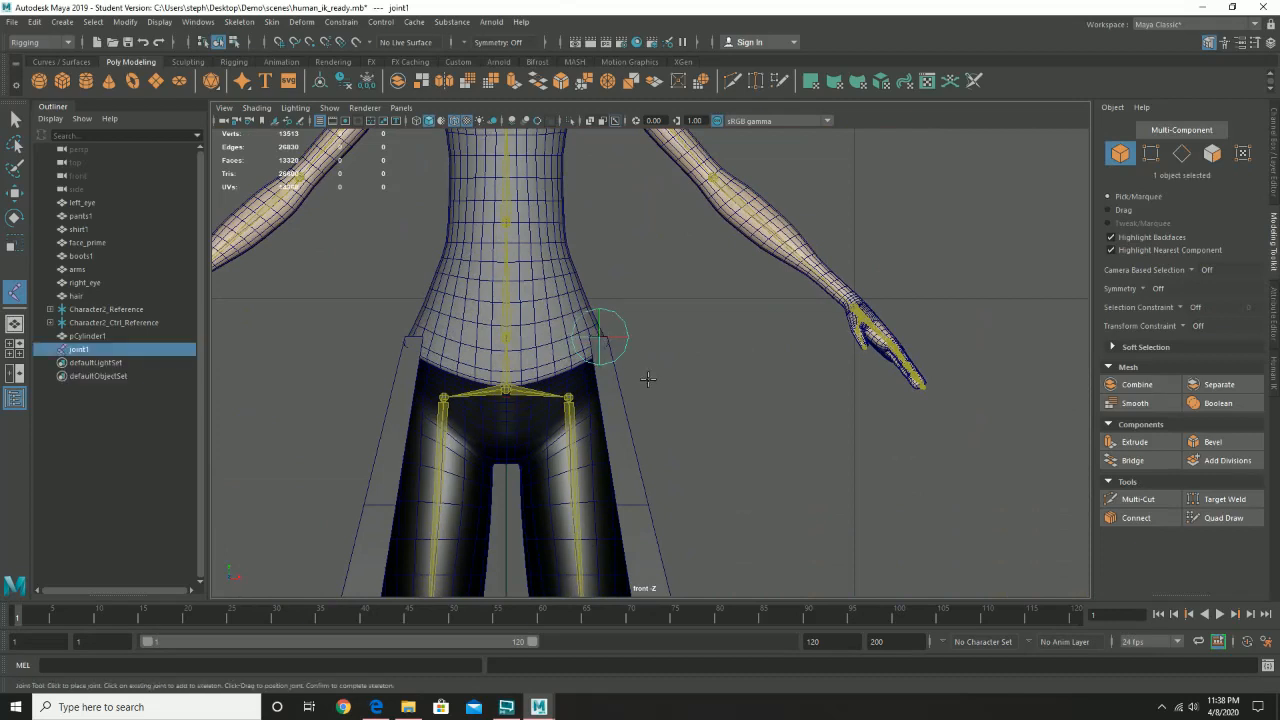
Place three more evenly spaced joints down the same panel to its bottom edge and complete the chain.
middle_click_drag(743, 528, 709, 214, "alt")
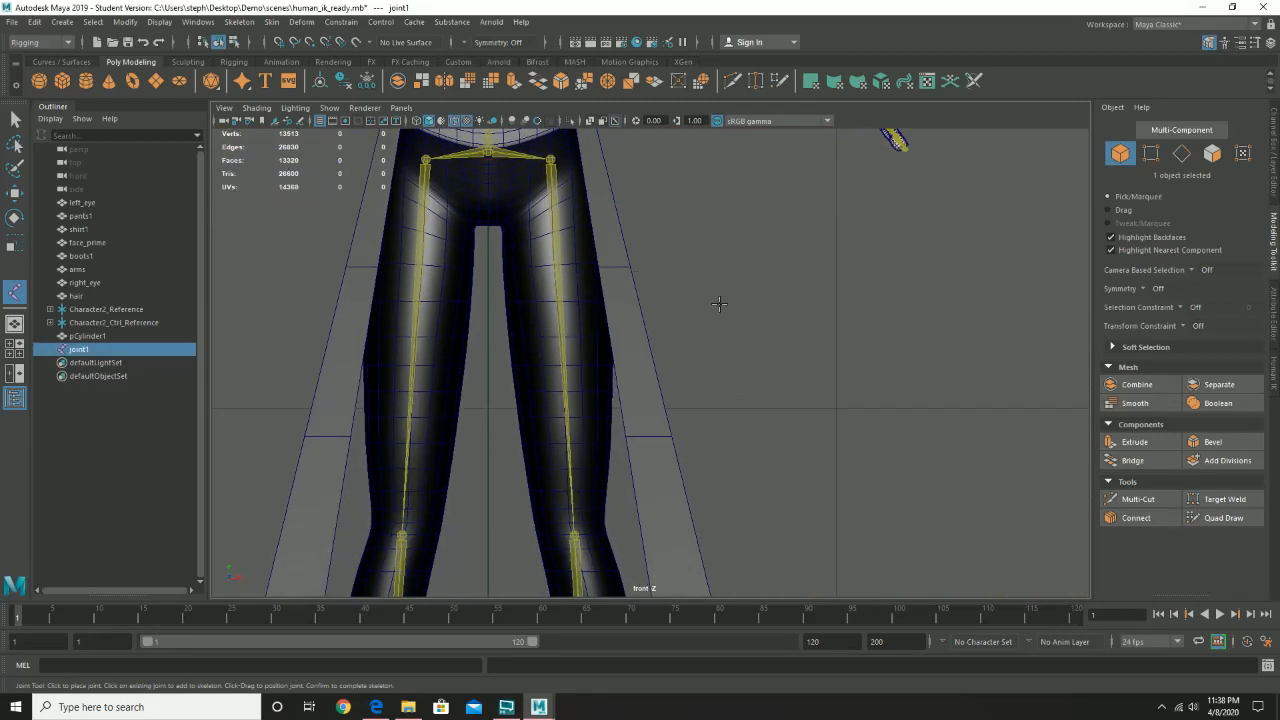
right_click_drag(719, 304, 426, 369, "alt")
middle_click_drag(743, 384, 745, 167, "alt")
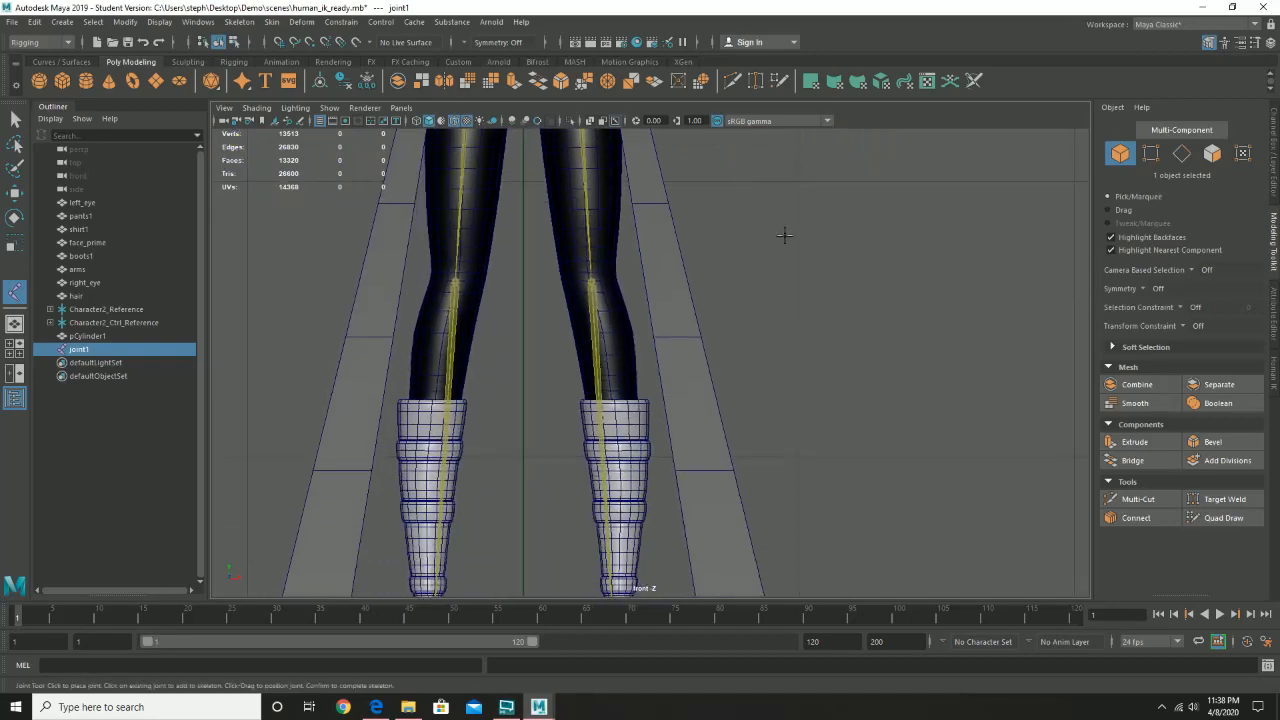
right_click_drag(784, 235, 441, 393, "alt")
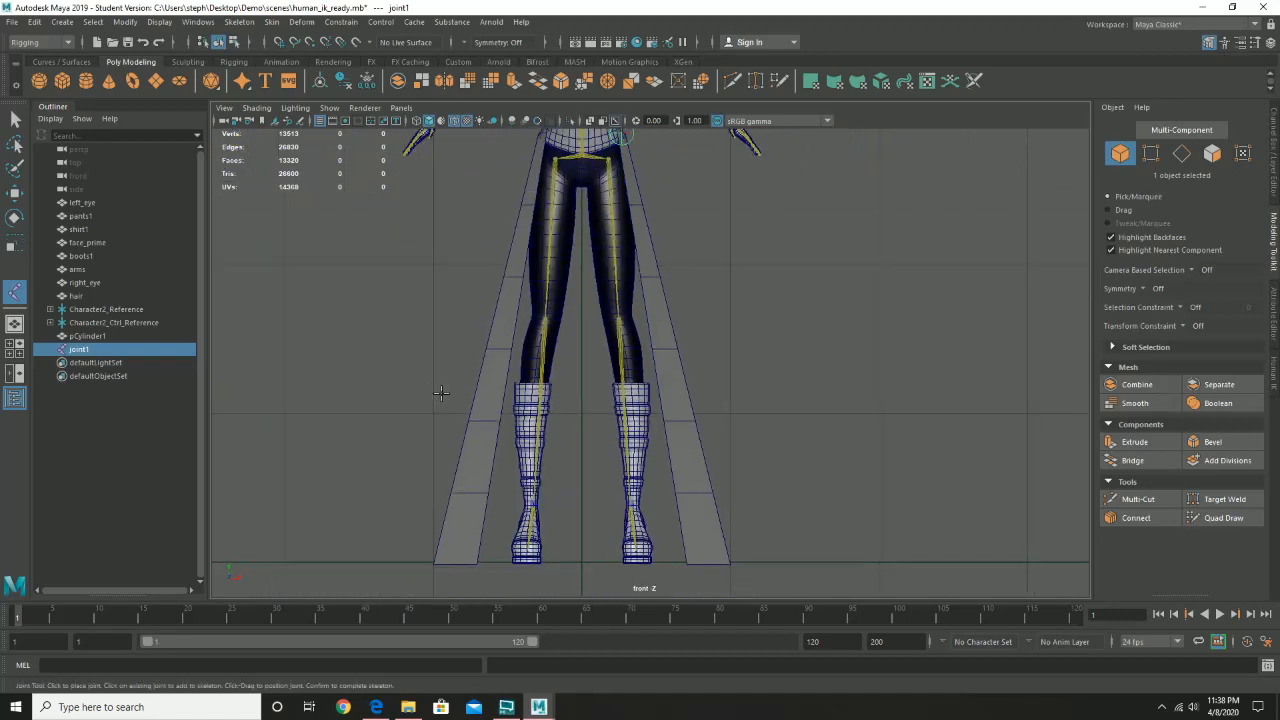
left_click(657, 279)
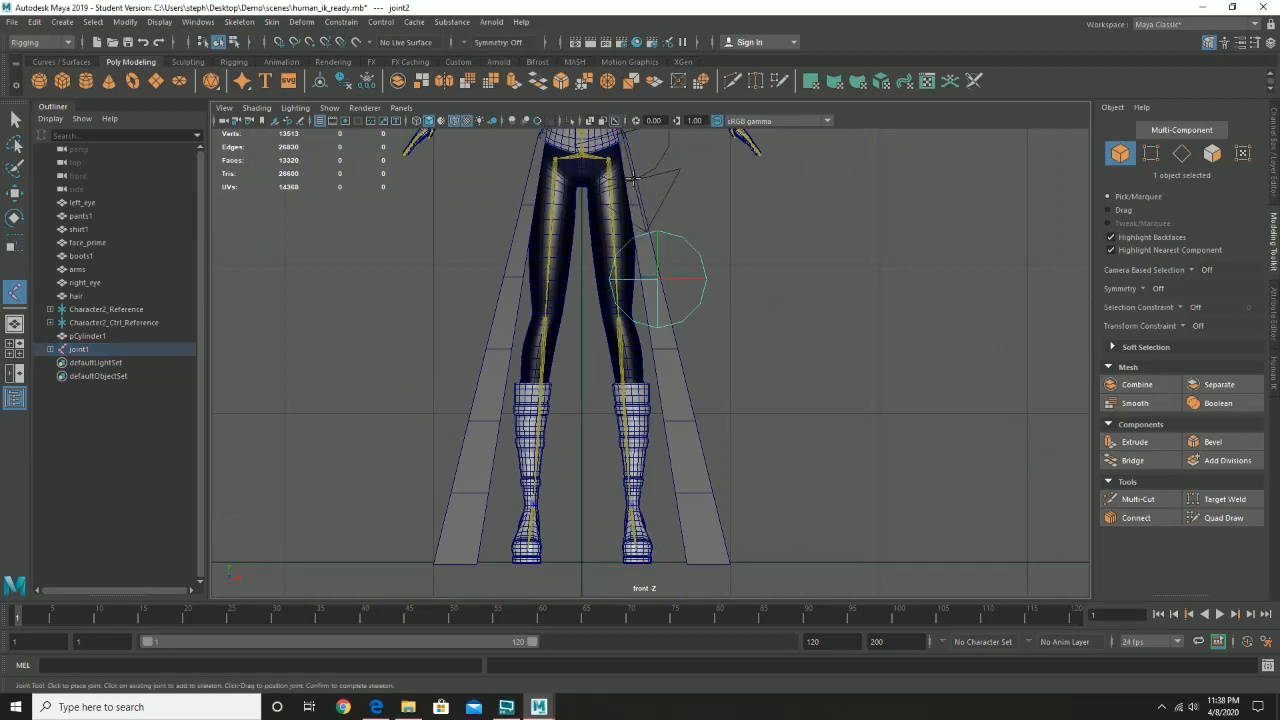
left_click(694, 422)
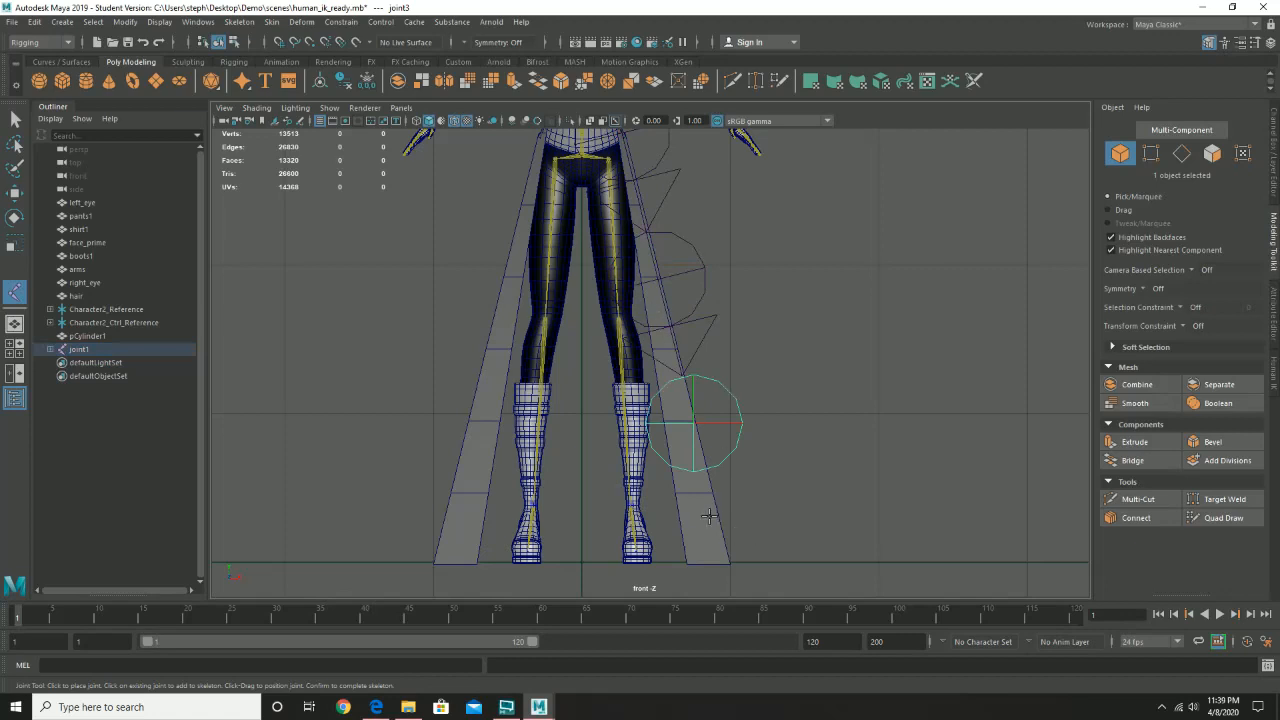
left_click(726, 566)
key("Return")
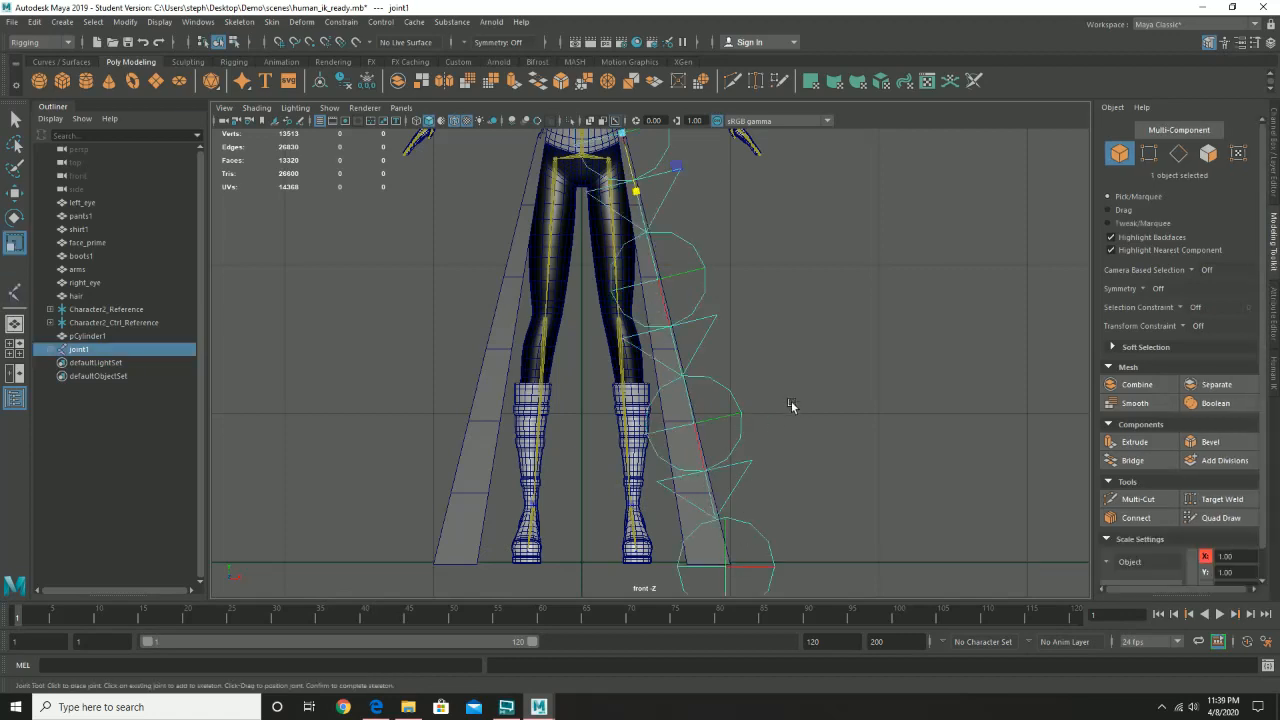
Mirror the panel's joint chain to the panel on the character's other side.
scroll(790, 405, "down", 5)
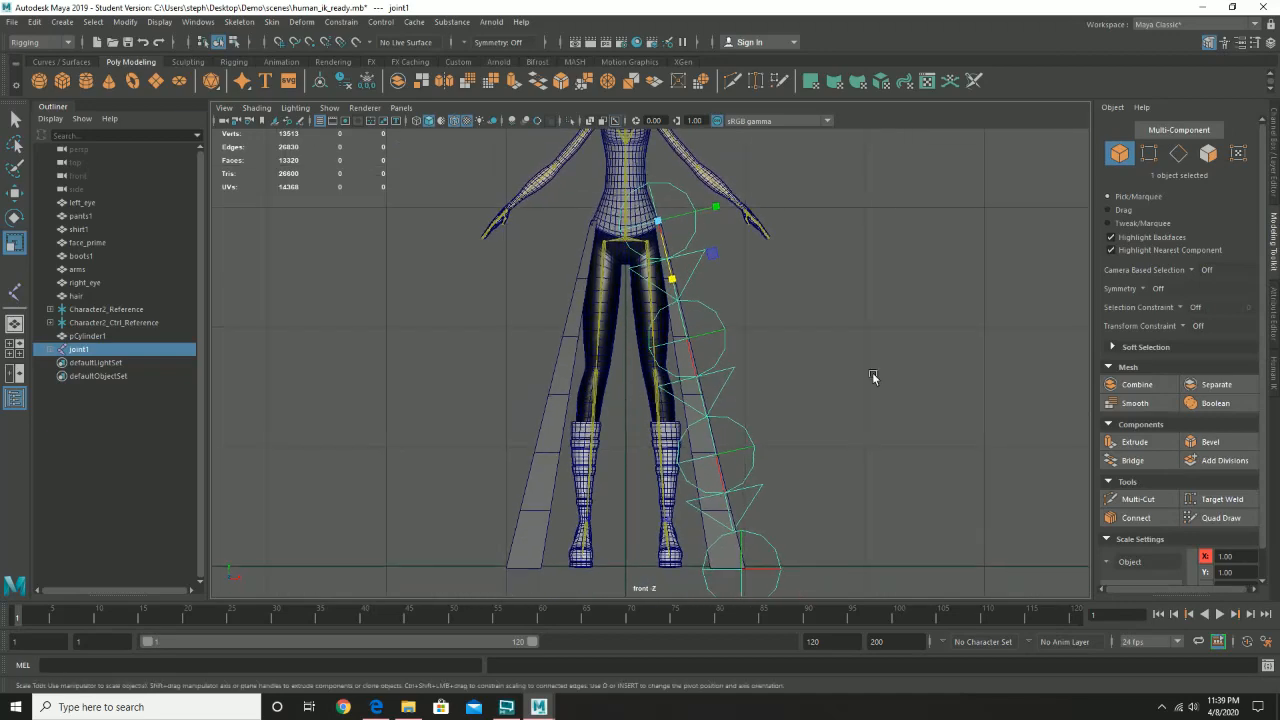
scroll(776, 378, "down", 2)
key("w")
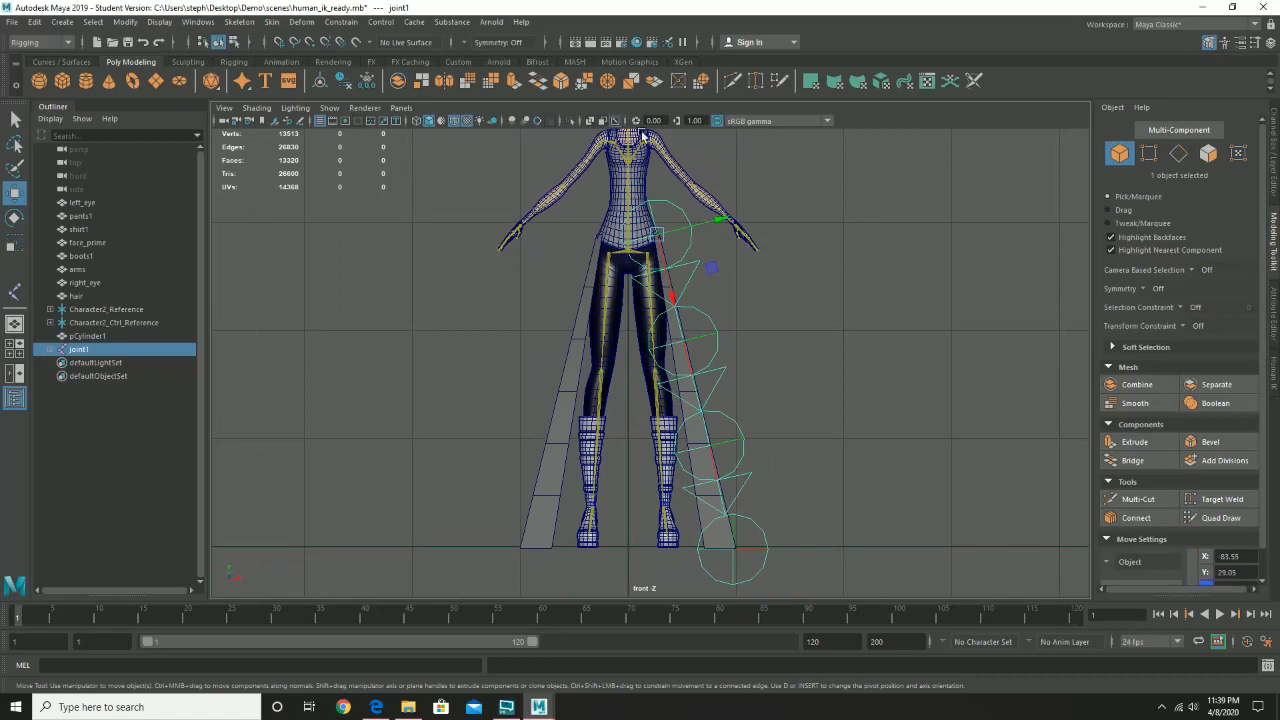
left_click(240, 22)
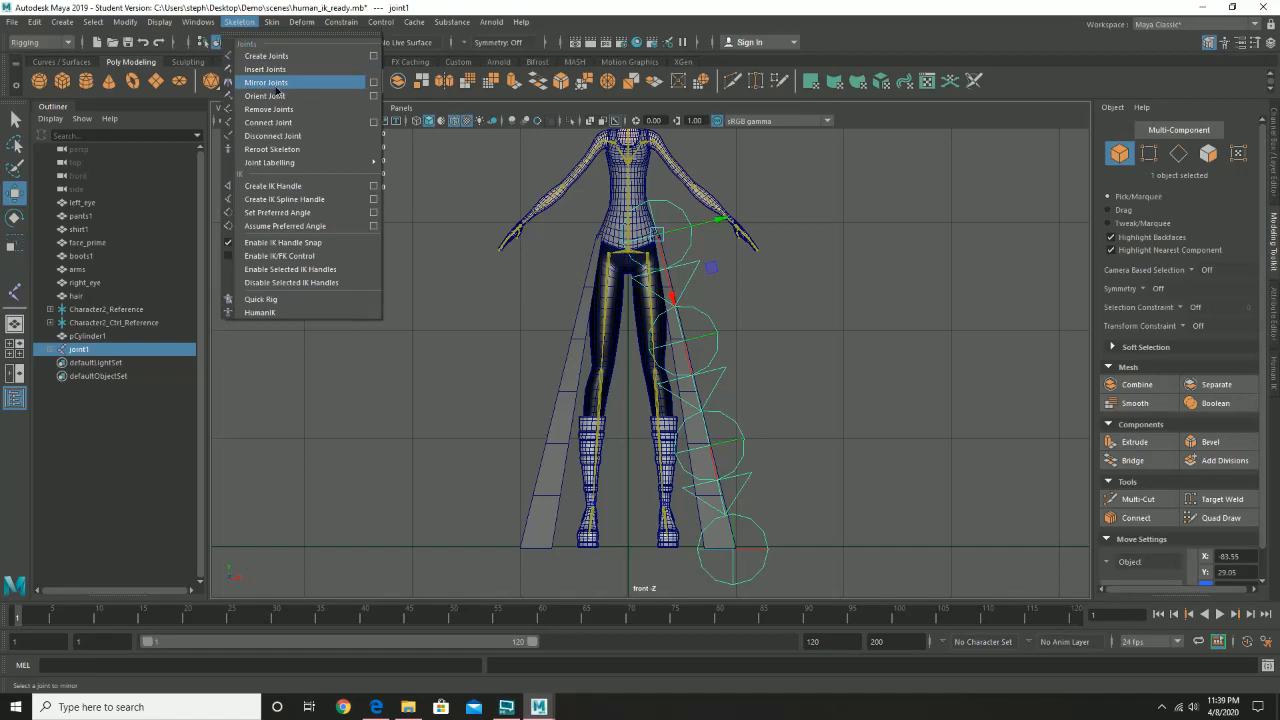
left_click(266, 82)
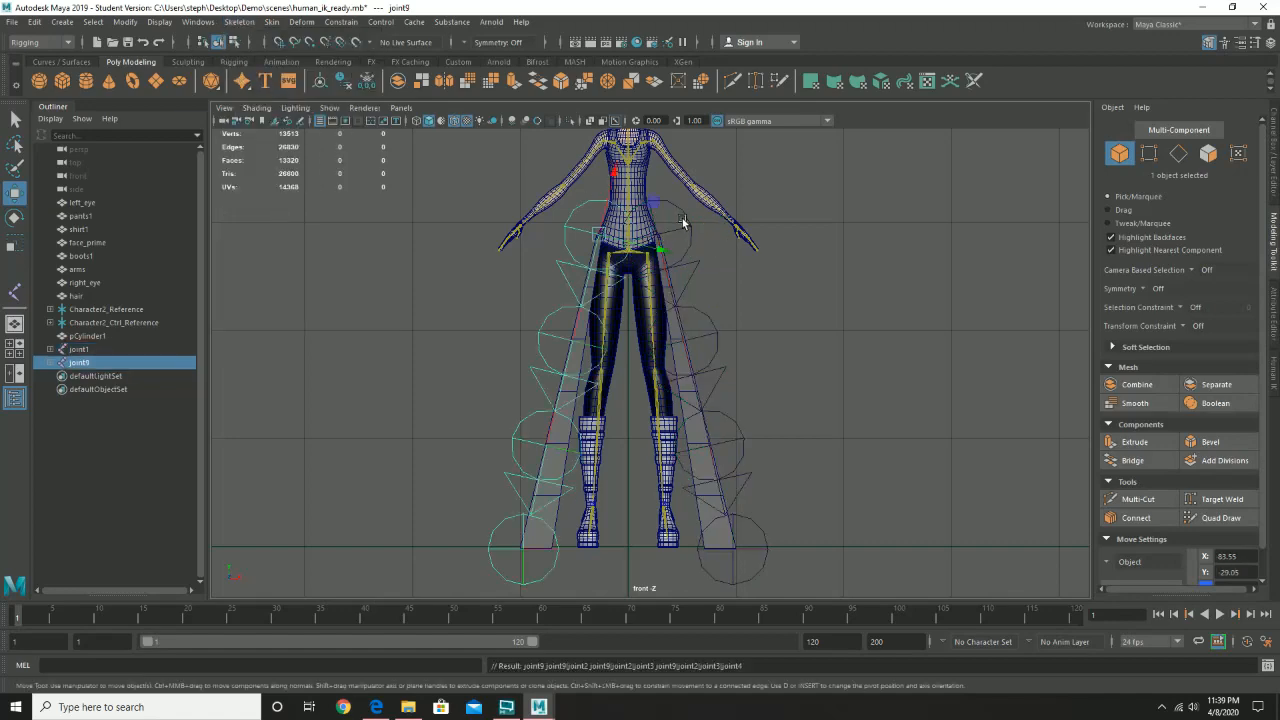
Return to the perspective view and examine how both joint chains line up with the side panels and hips.
right_click_drag(686, 220, 999, 540, "alt")
middle_click_drag(718, 303, 743, 577, "alt")
middle_click_drag(702, 258, 722, 355, "alt")
key("space")
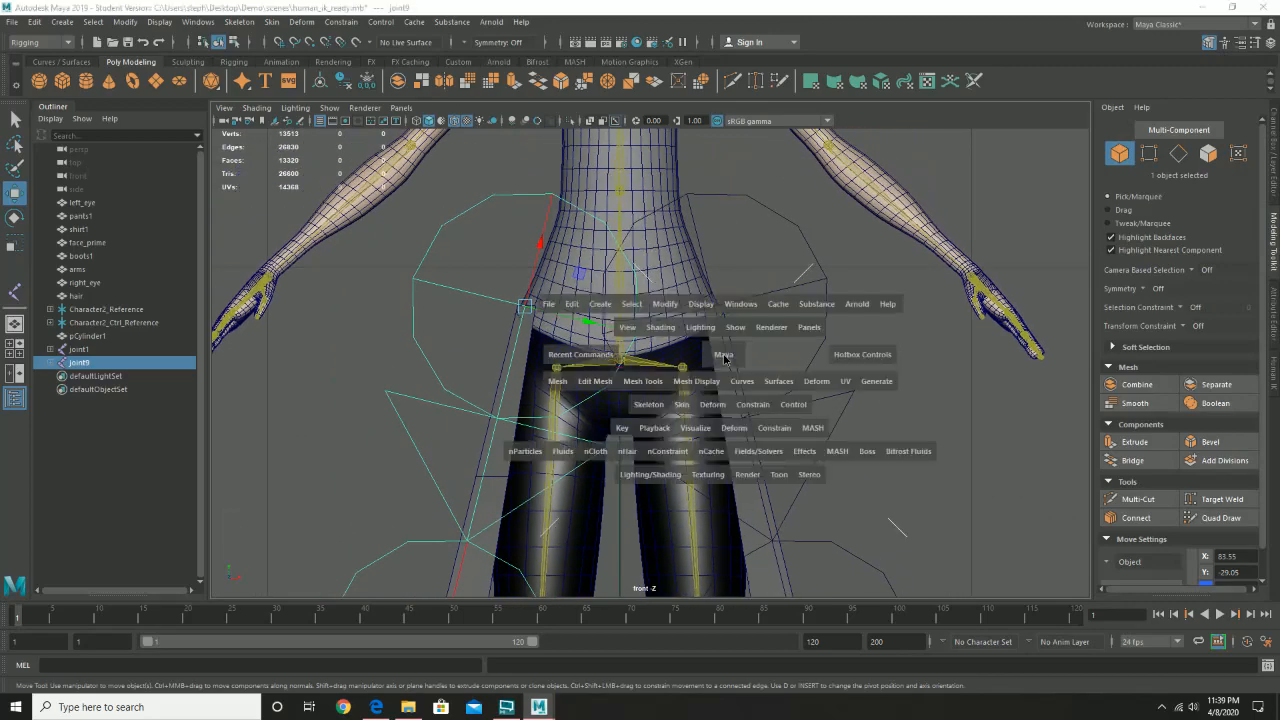
left_click_drag(722, 355, 713, 268)
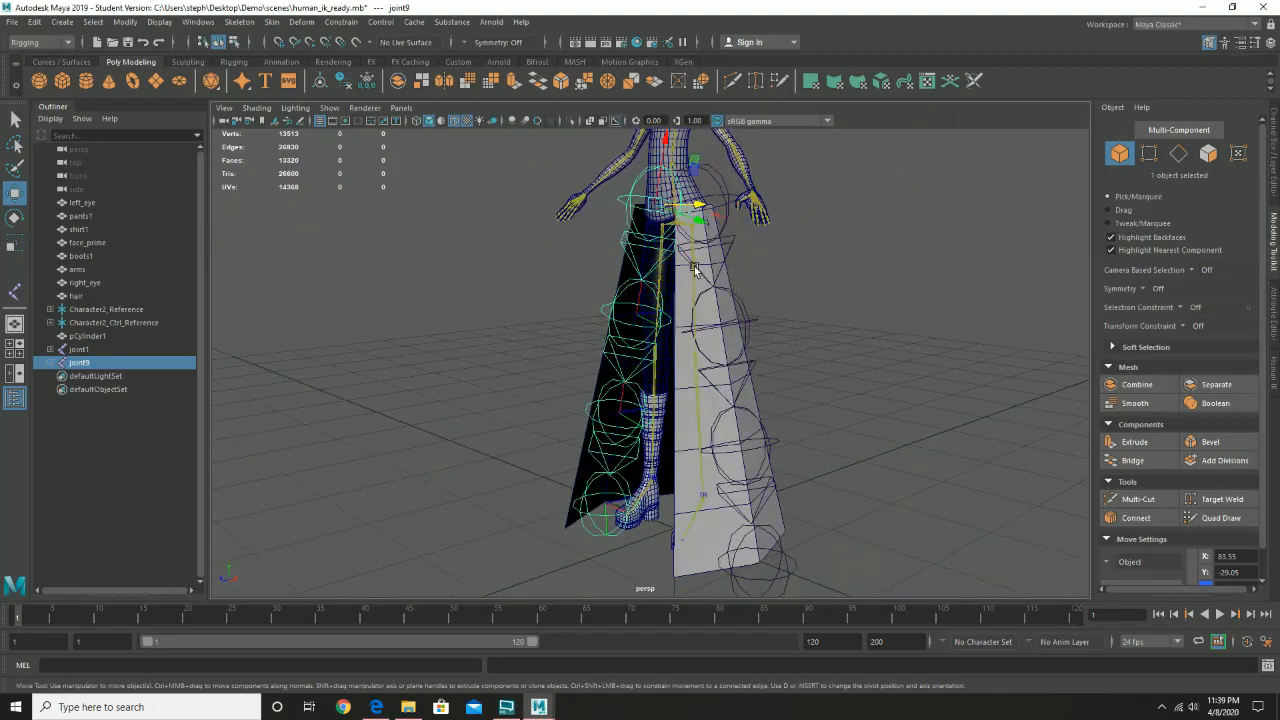
left_click_drag(740, 340, 755, 353, "alt")
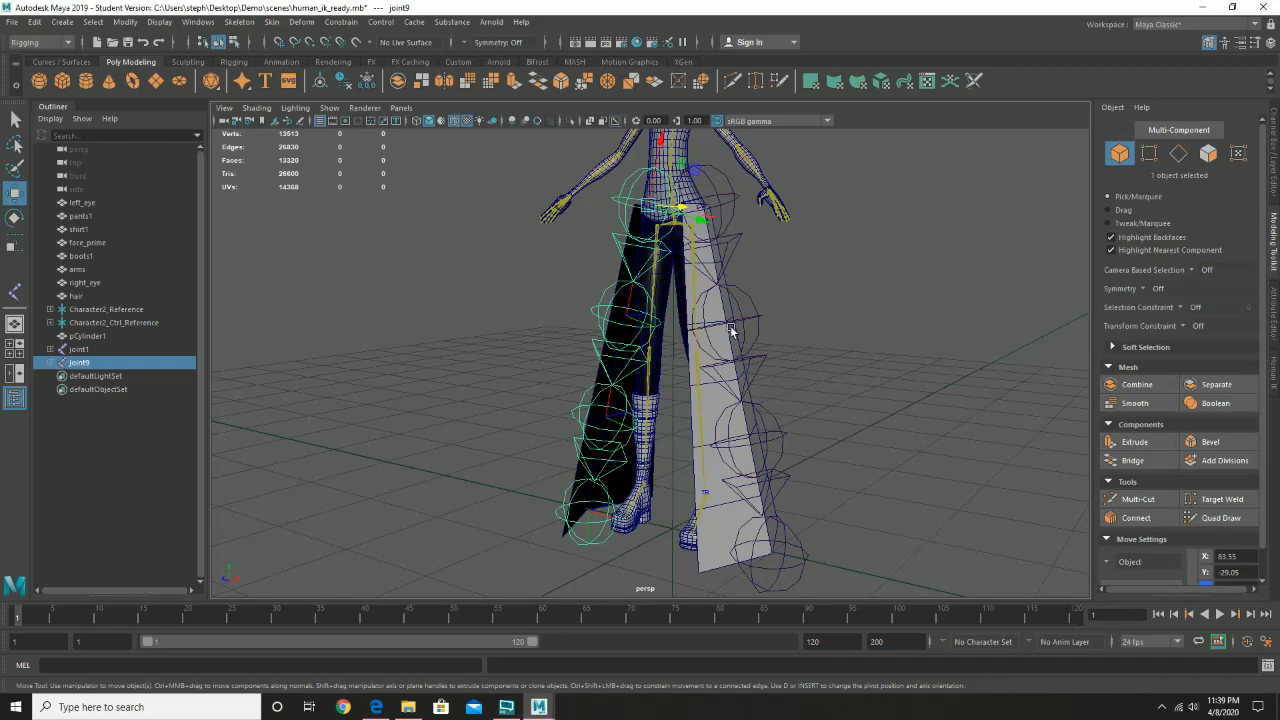
left_click_drag(665, 325, 696, 311, "alt")
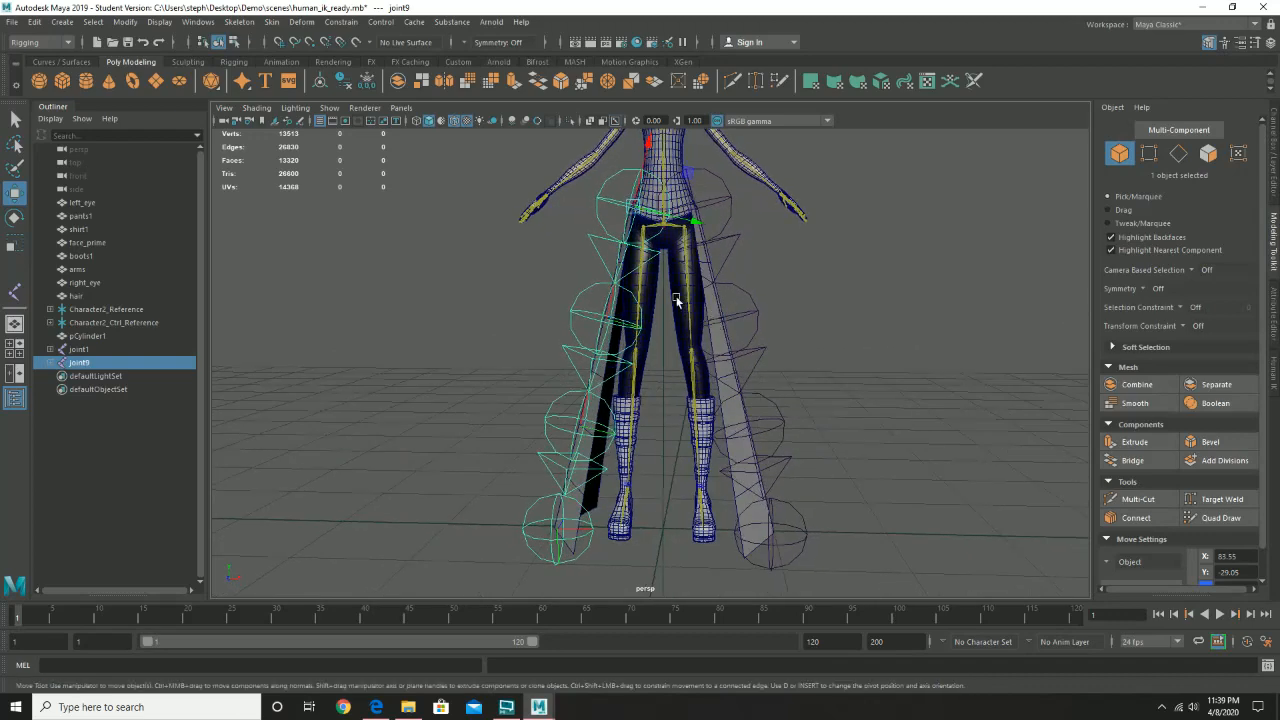
scroll(655, 300, "up", 4)
scroll(634, 254, "up", 3)
middle_click_drag(704, 156, 694, 343, "alt")
left_click_drag(694, 343, 699, 293, "alt")
right_click_drag(700, 293, 799, 285, "alt")
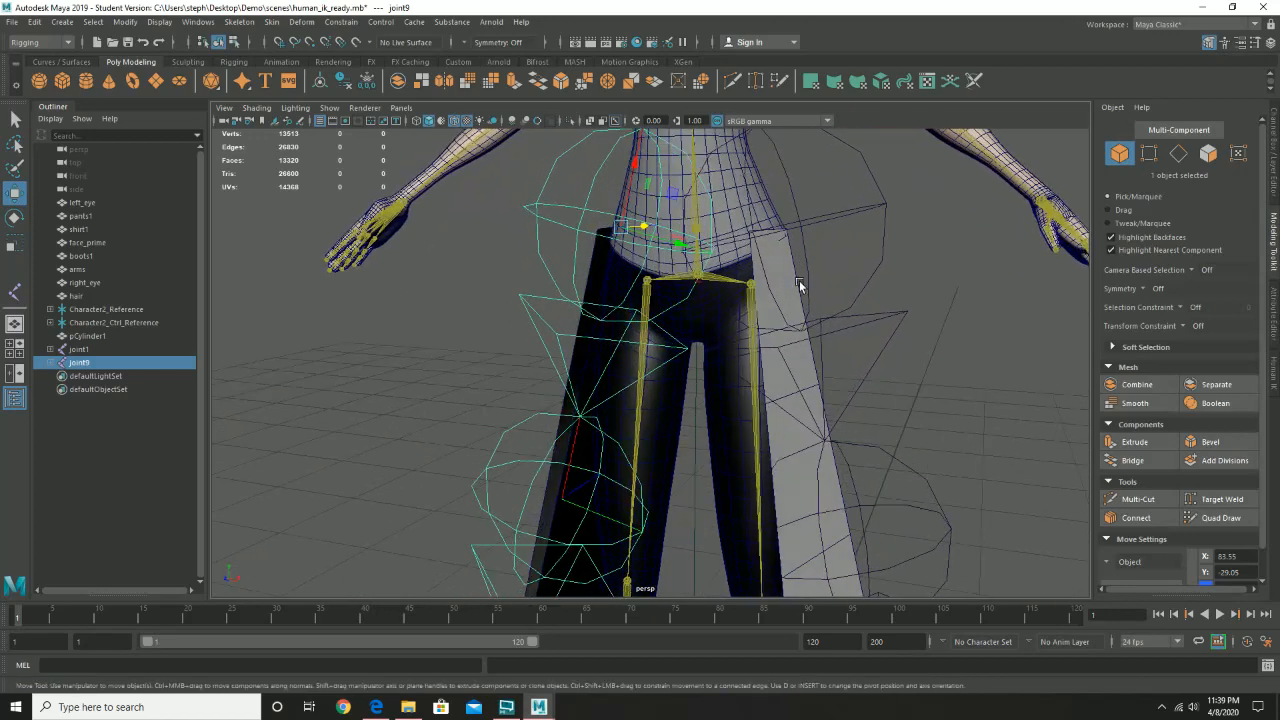
Open the HumanIK character controls and set Character2's source to None.
left_click(1224, 42)
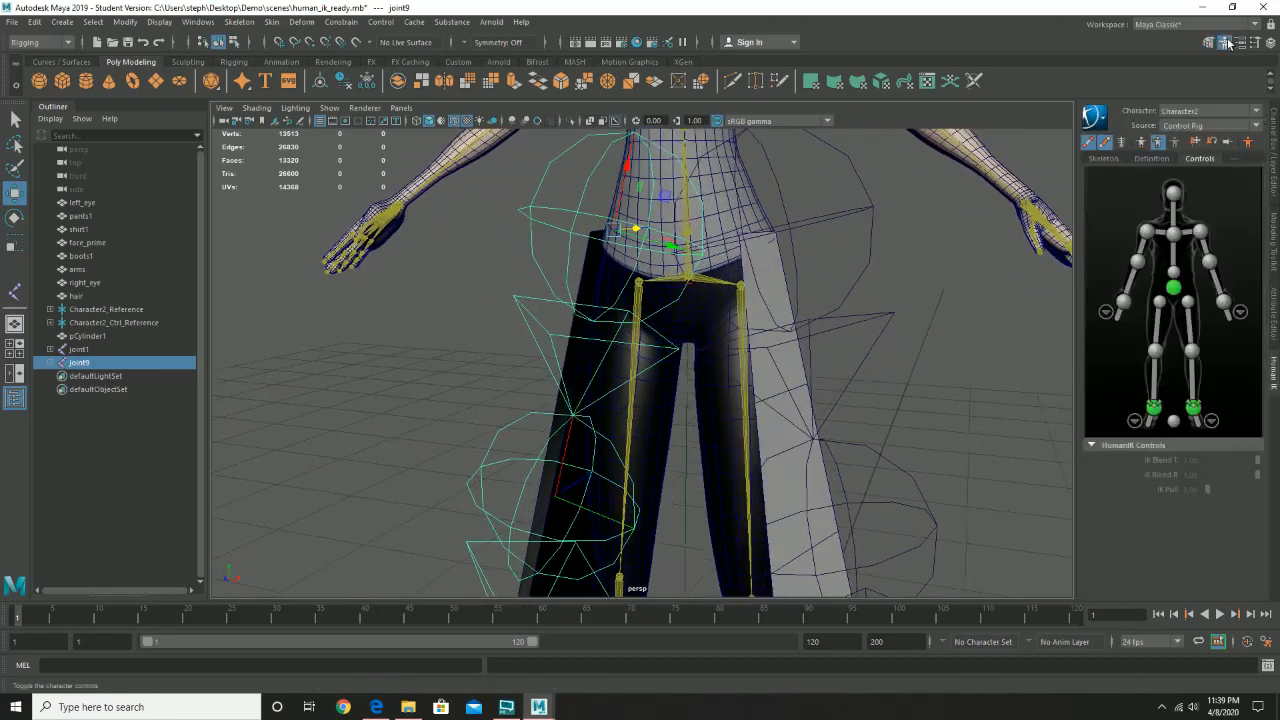
left_click(1205, 126)
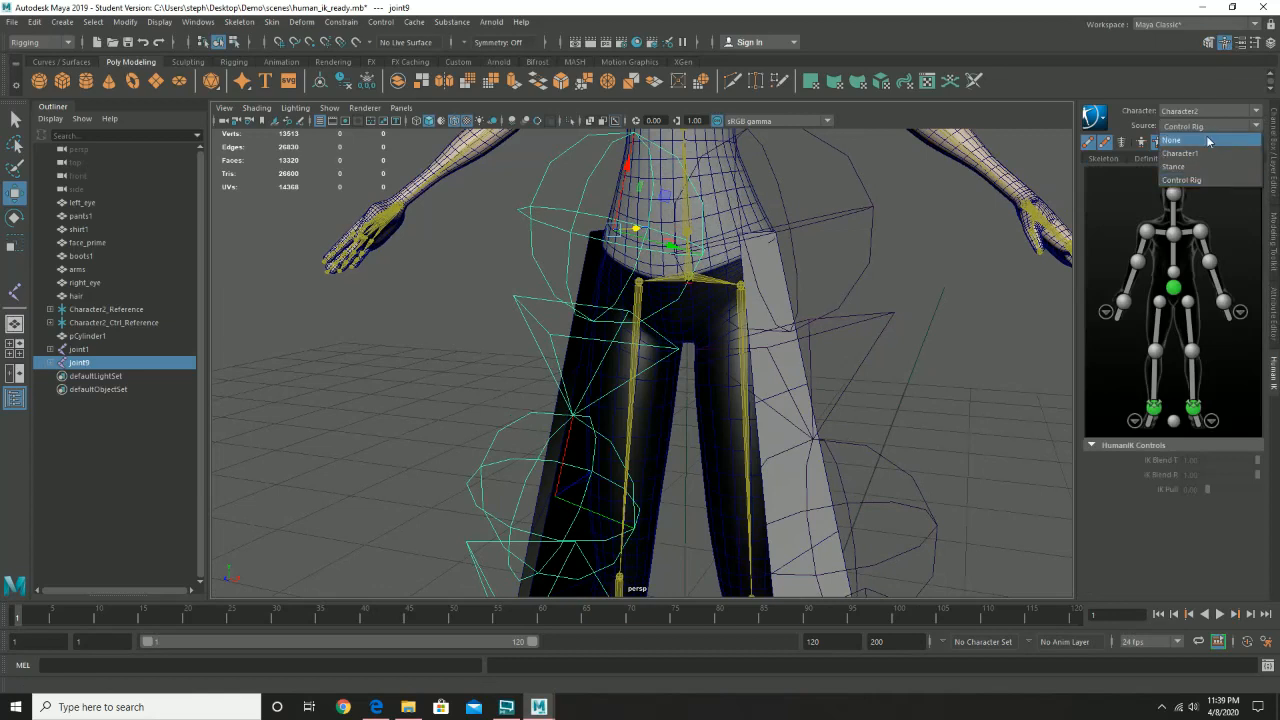
left_click(1207, 139)
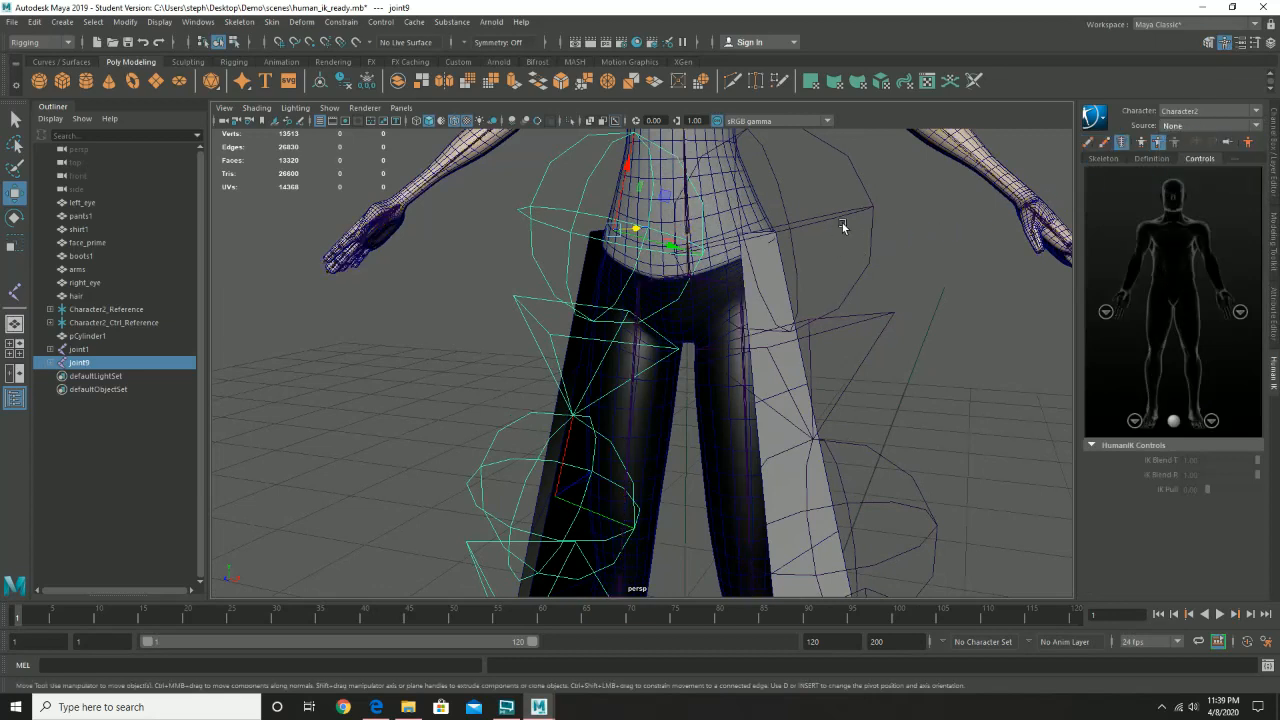
Parent the root joints of both side panel chains to the character's hips joint.
scroll(790, 280, "up", 5)
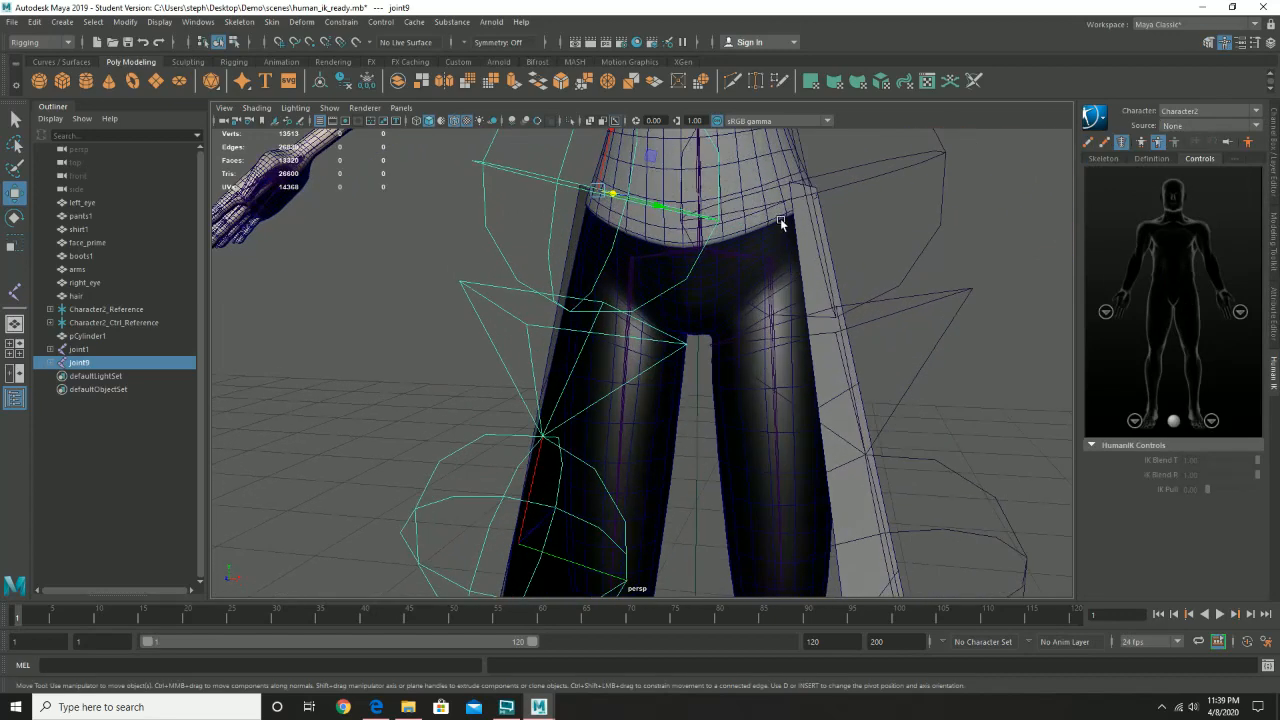
scroll(752, 320, "up", 1)
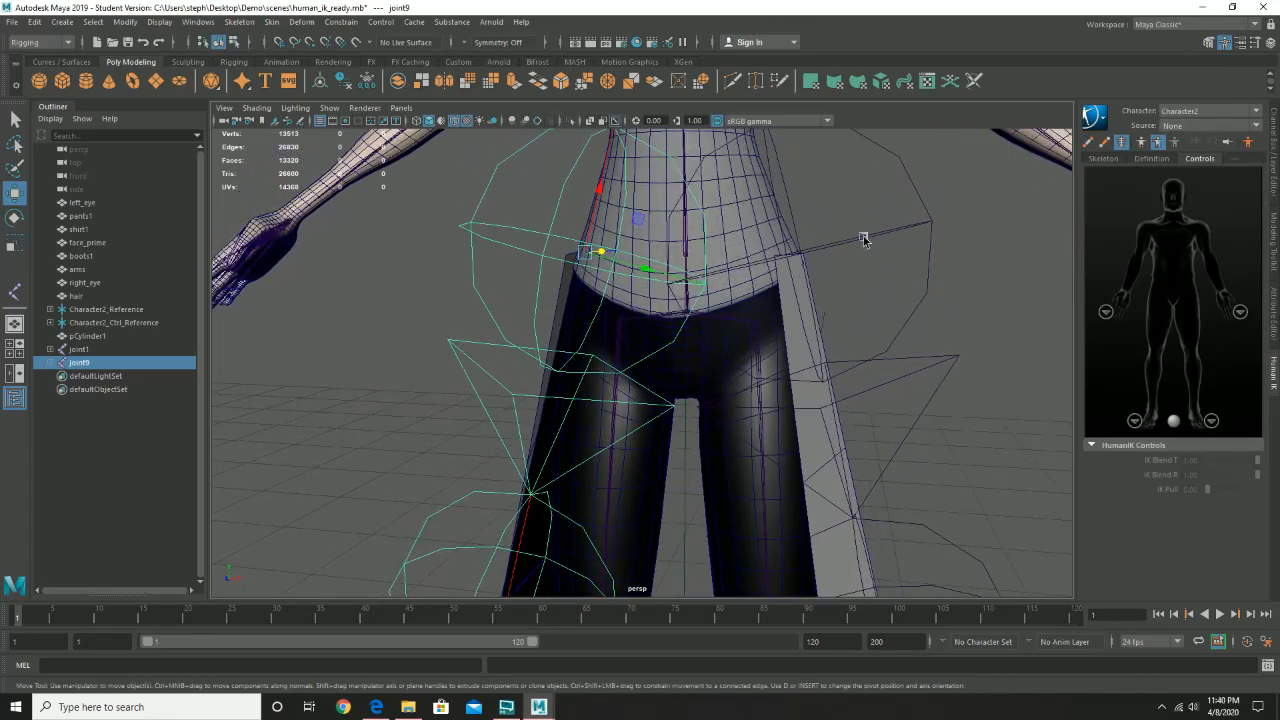
left_click(864, 240, "shift")
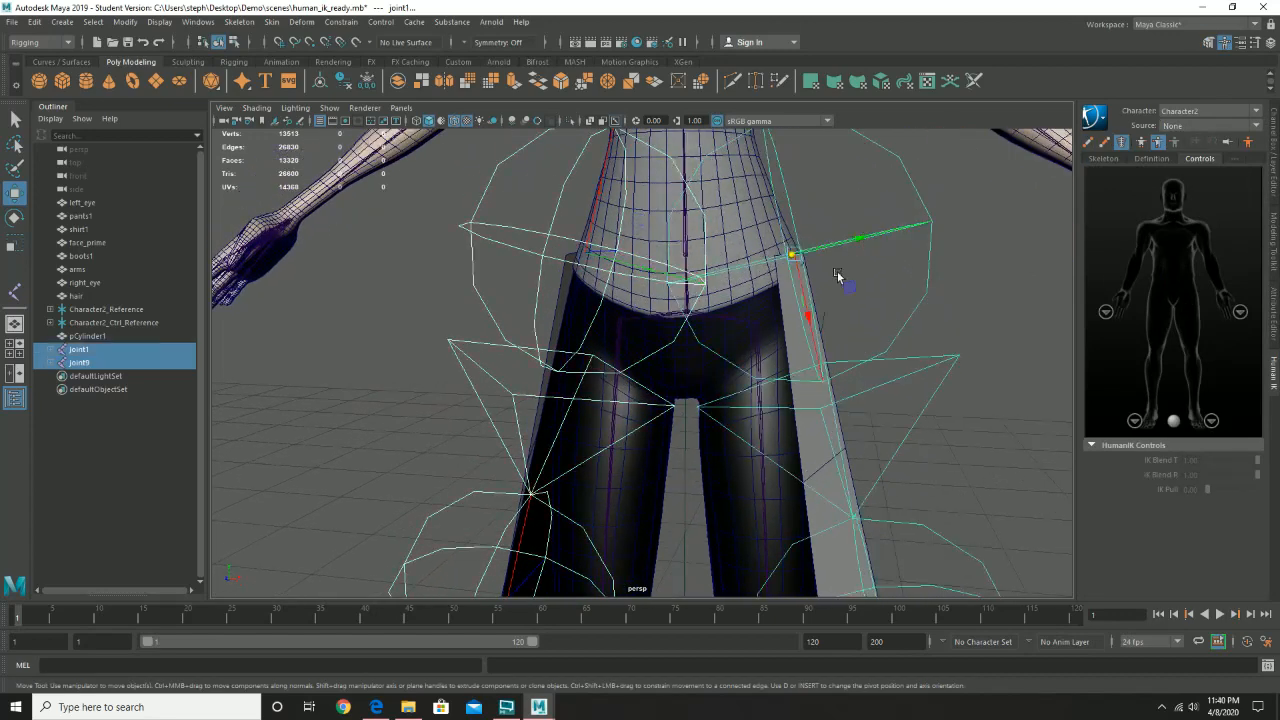
left_click(722, 317, "shift")
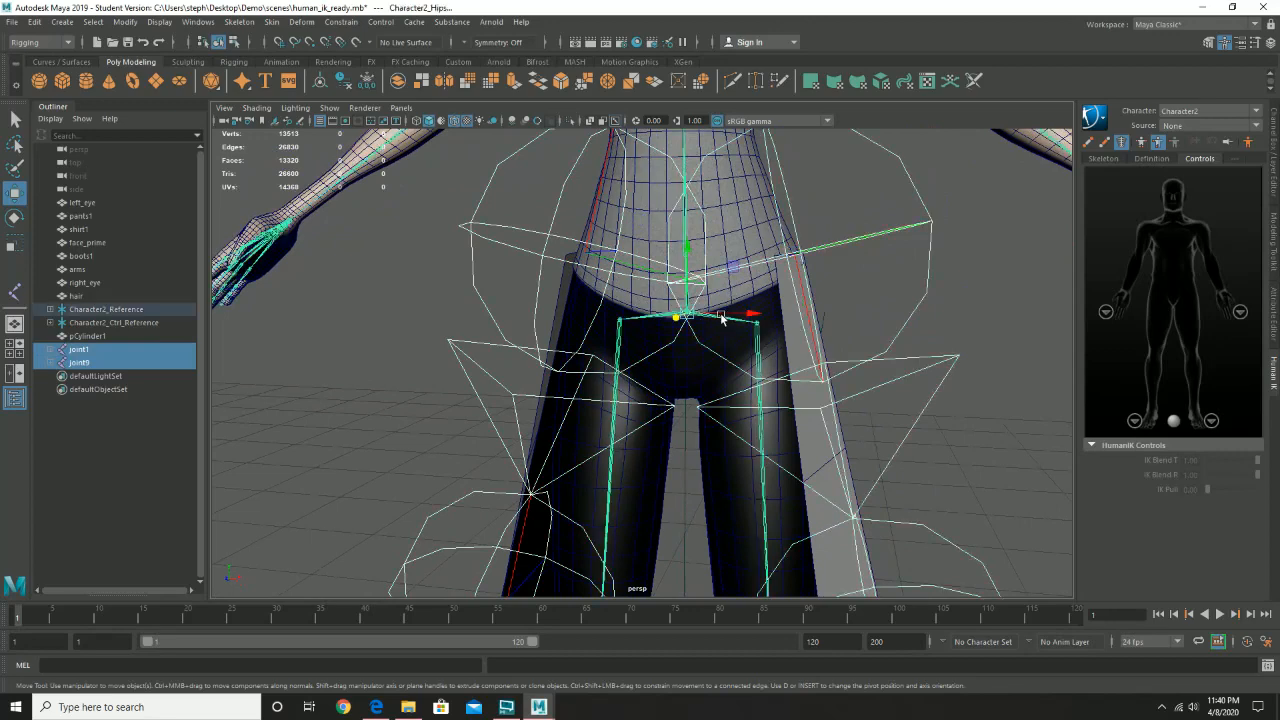
key("p")
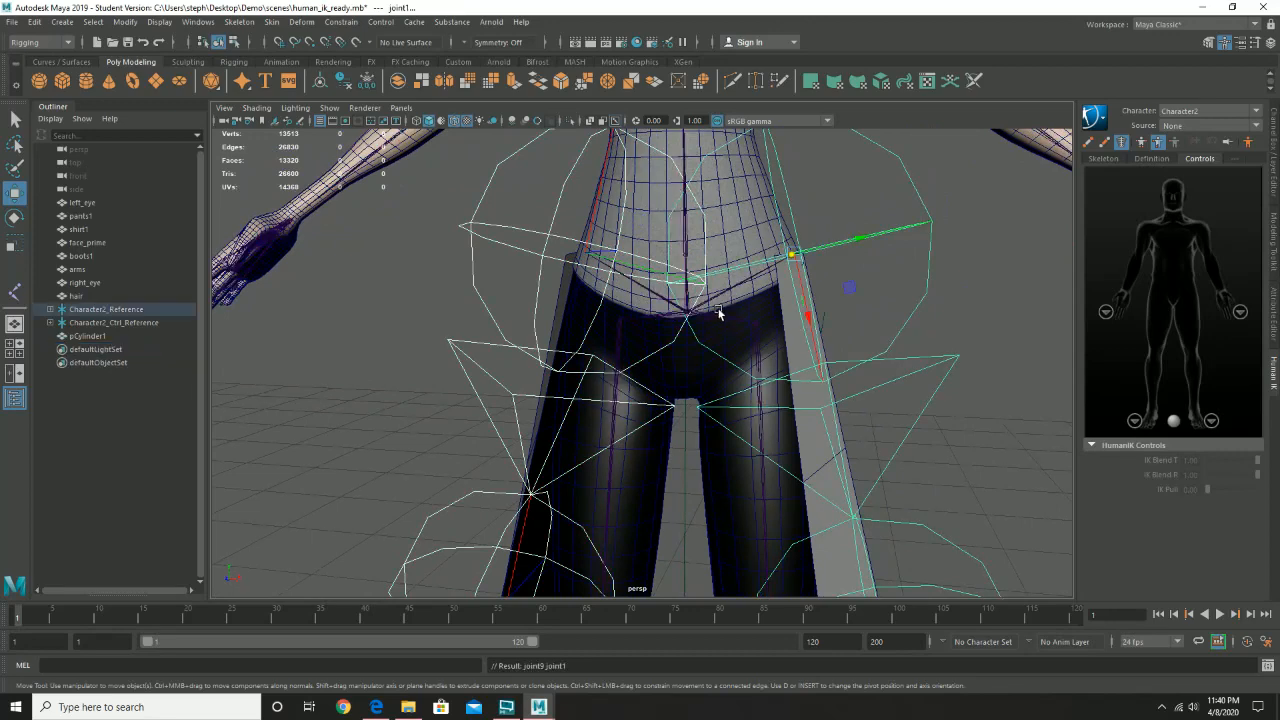
Set Character2's HumanIK source back to Control Rig.
mouse_move(721, 314)
left_mouse_down("alt")
mouse_move(674, 307)
mouse_move(725, 312)
mouse_move(712, 311)
left_mouse_up("alt")
left_click(1219, 126)
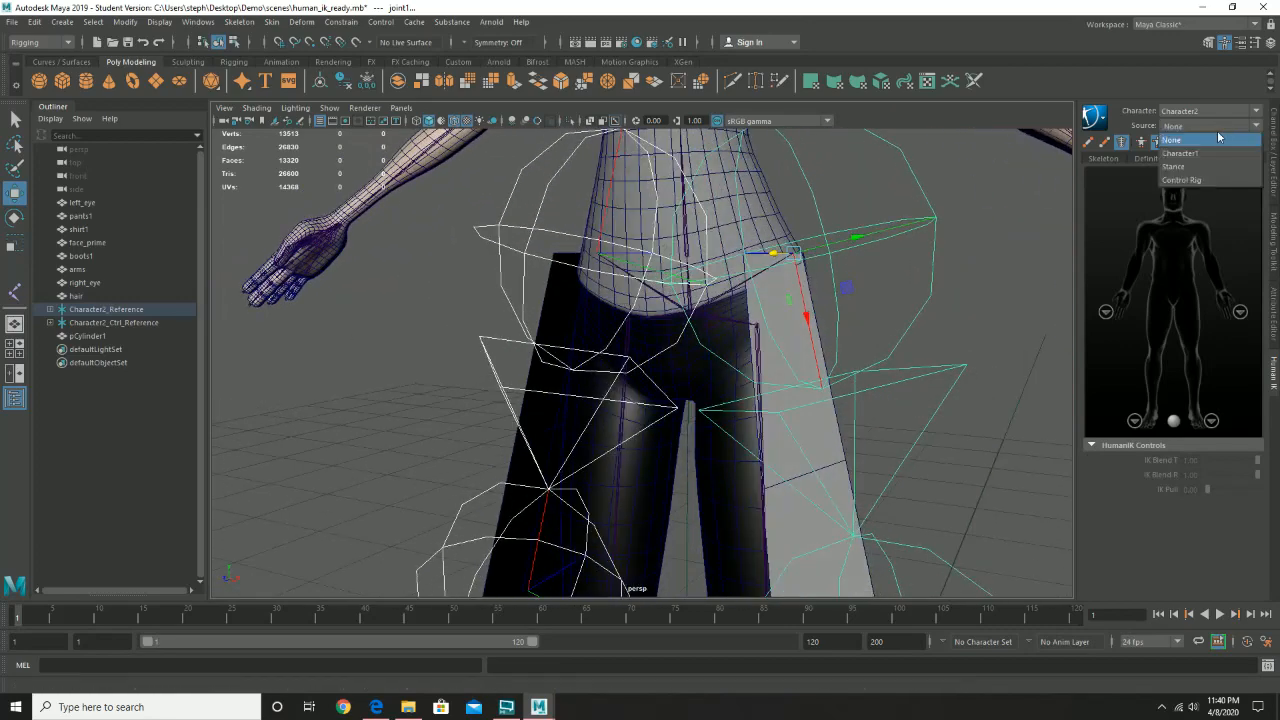
left_click(1215, 180)
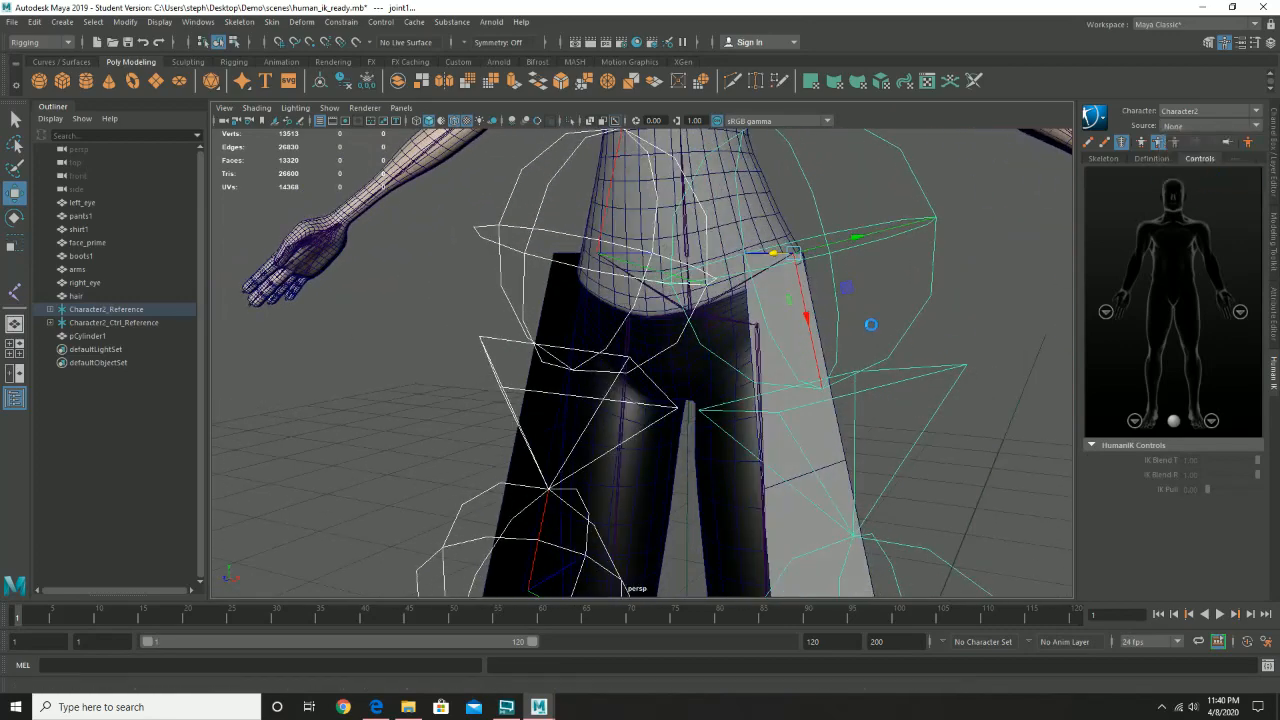
Move the HumanIK hips effector down to test whether the panel joint chains follow the hips, and undo the move.
right_click_drag(909, 313, 700, 335, "alt")
mouse_move(691, 340)
left_mouse_down("alt")
mouse_move(655, 340)
mouse_move(672, 343)
left_mouse_up("alt")
left_click(1174, 288)
right_click_drag(590, 395, 455, 412, "alt")
left_click_drag(653, 310, 665, 431)
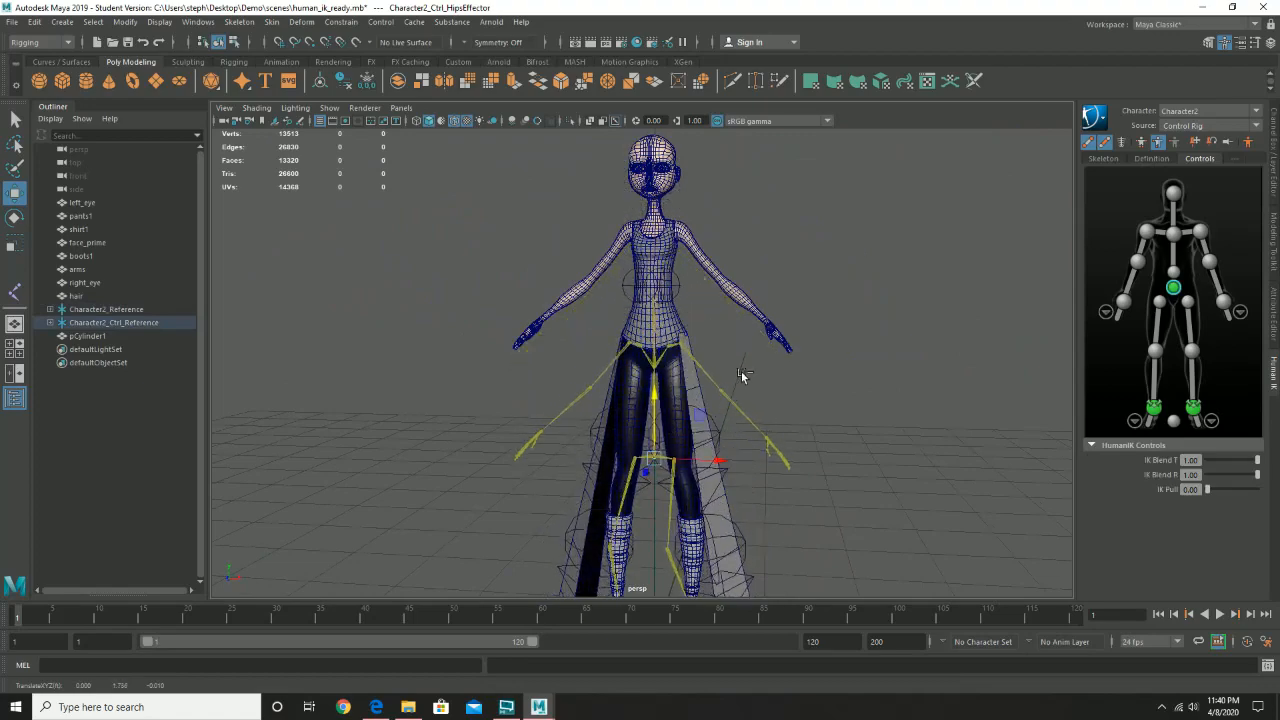
key("ctrl+z")
Examine the side panels and their joint chains around the hips and legs from several angles.
mouse_move(837, 344)
left_mouse_down("alt")
mouse_move(547, 352)
mouse_move(812, 347)
left_mouse_up("alt")
right_click_drag(686, 322, 832, 358, "alt")
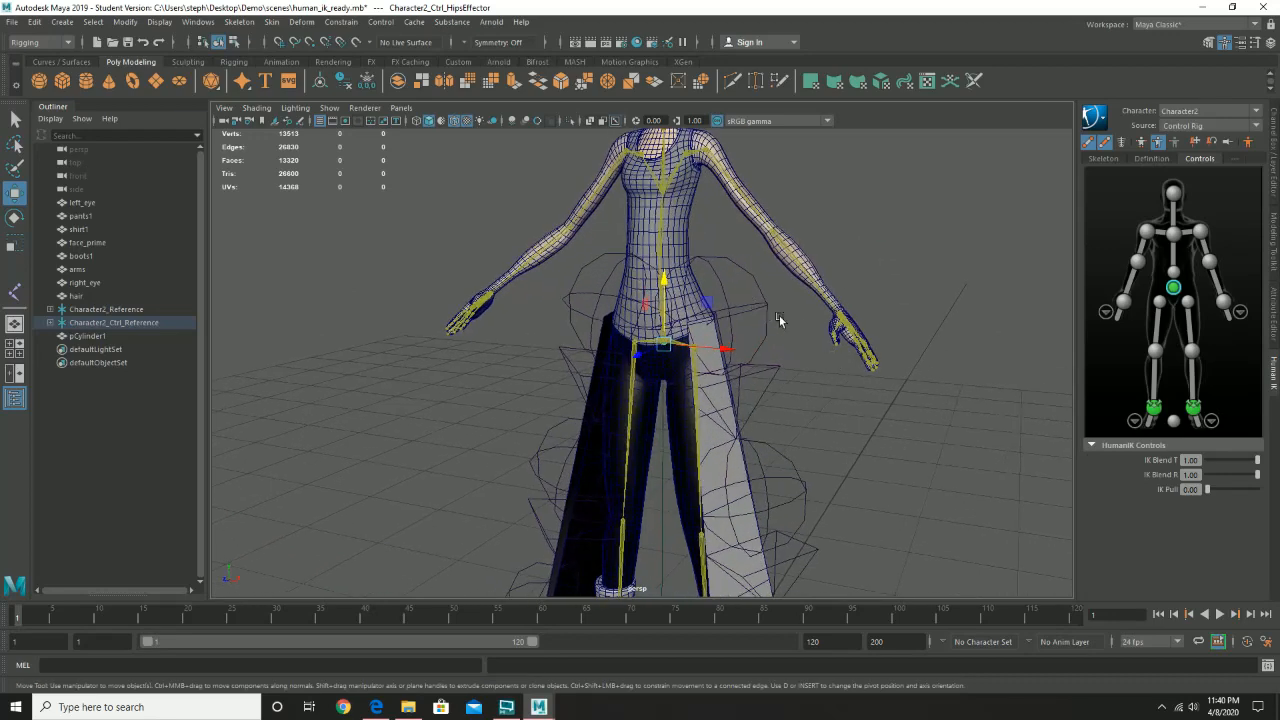
right_click_drag(881, 358, 523, 357, "alt")
middle_click_drag(670, 440, 659, 316, "alt")
right_click_drag(615, 317, 700, 377, "alt")
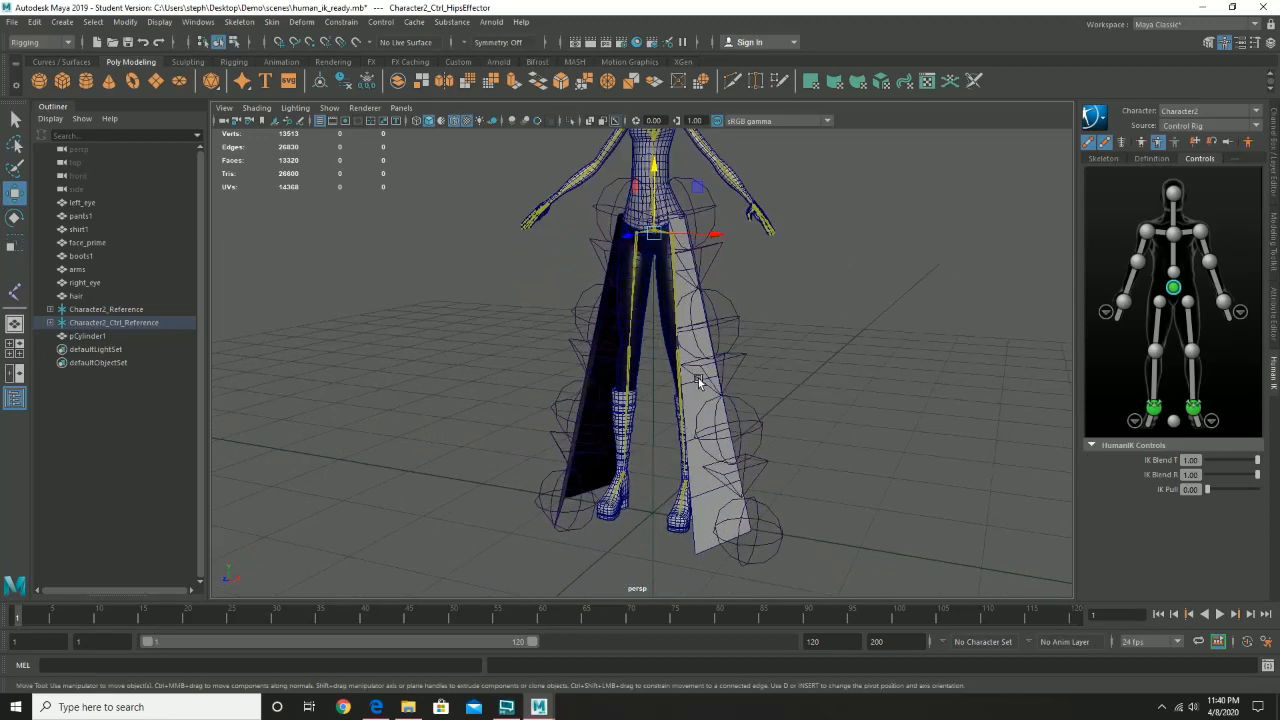
left_click_drag(700, 377, 747, 387, "alt")
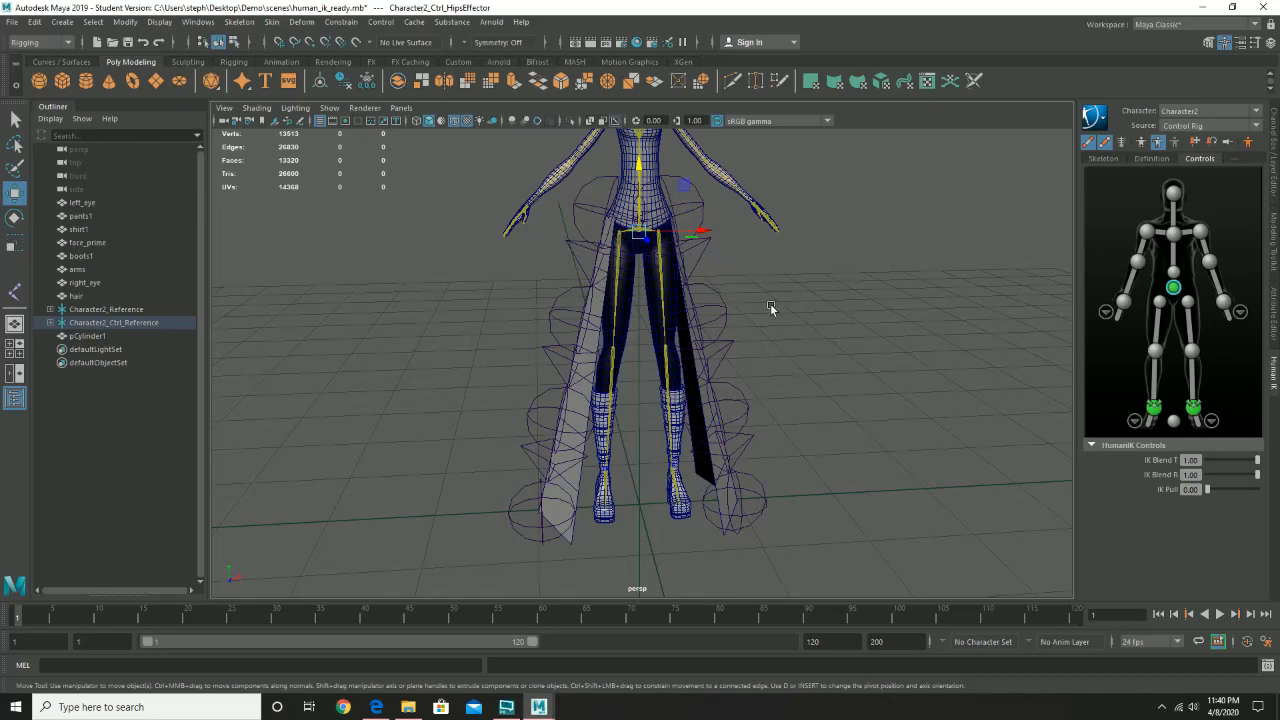
middle_click_drag(763, 256, 824, 406, "alt")
left_click_drag(824, 408, 722, 408, "alt")
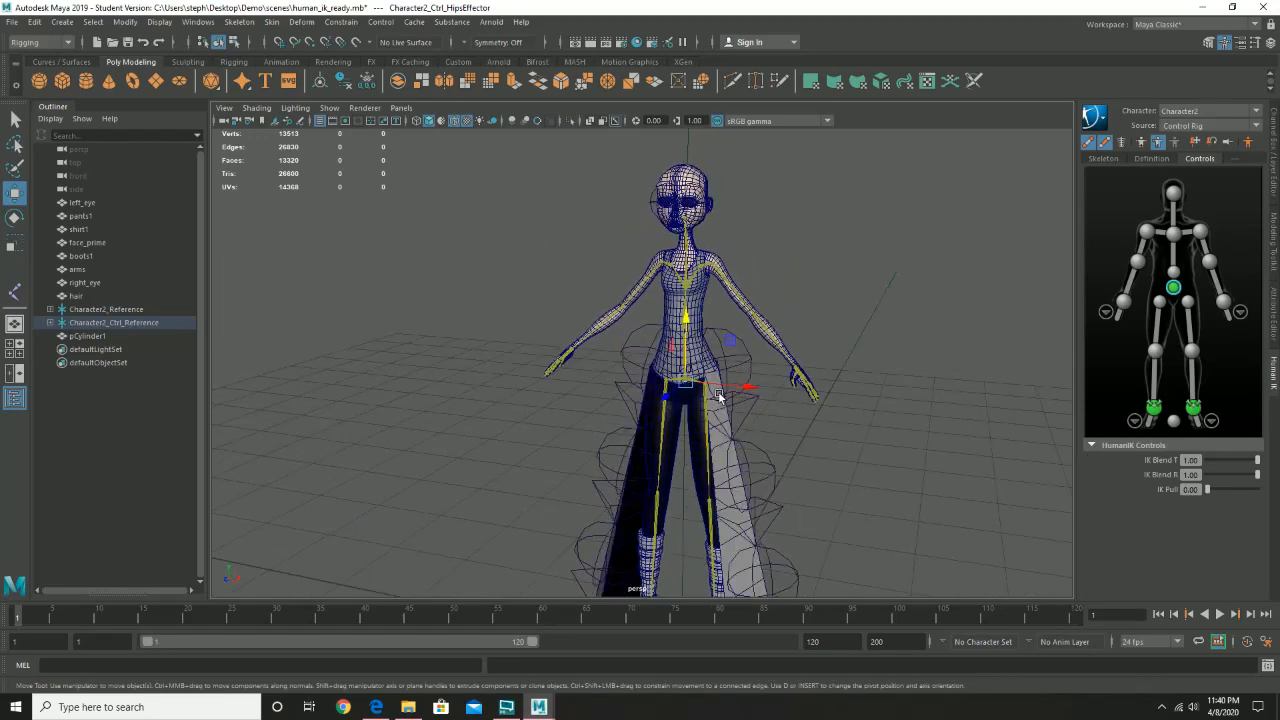